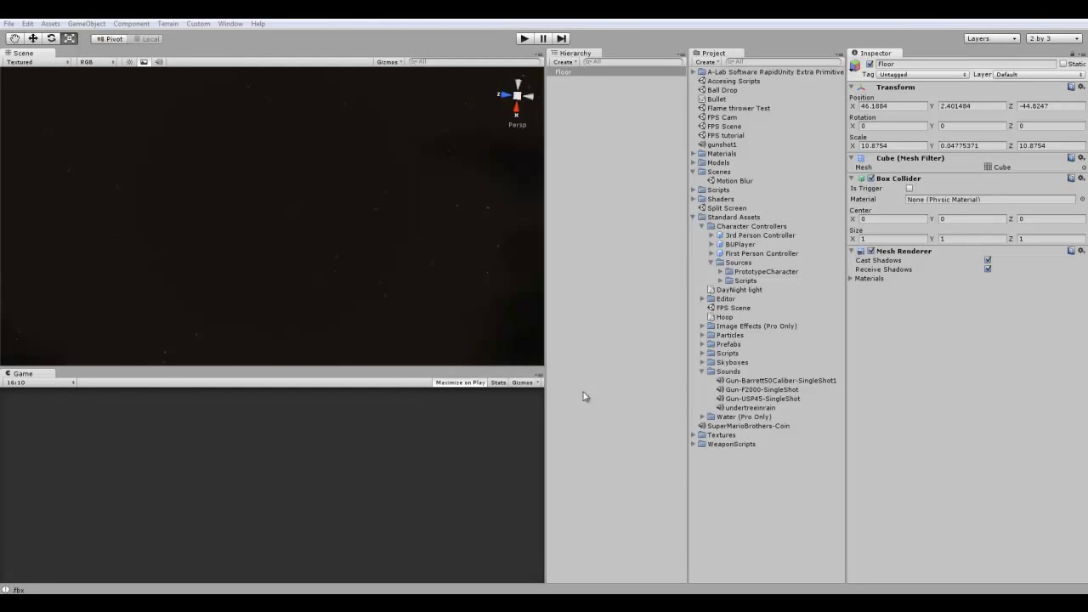
# Step: Apply the chrome2 texture from the Textures folder to the Floor object
pyautogui.moveTo(545, 345); pyautogui.dragTo(553, 344)
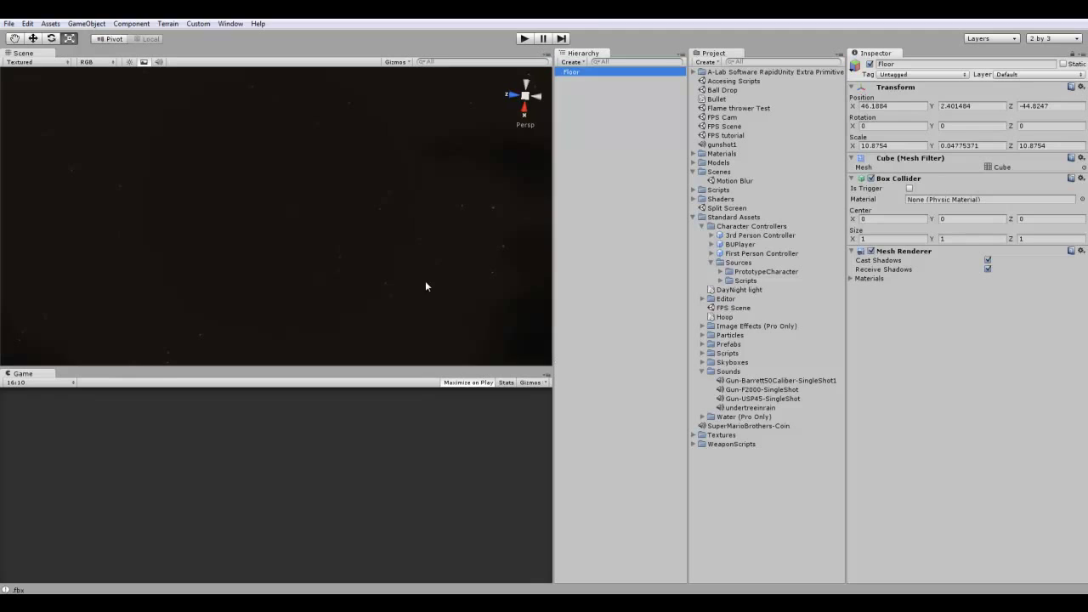
pyautogui.moveTo(333, 137); pyautogui.dragTo(318, 447, button='right')
pyautogui.scroll(-5, 189, 250)
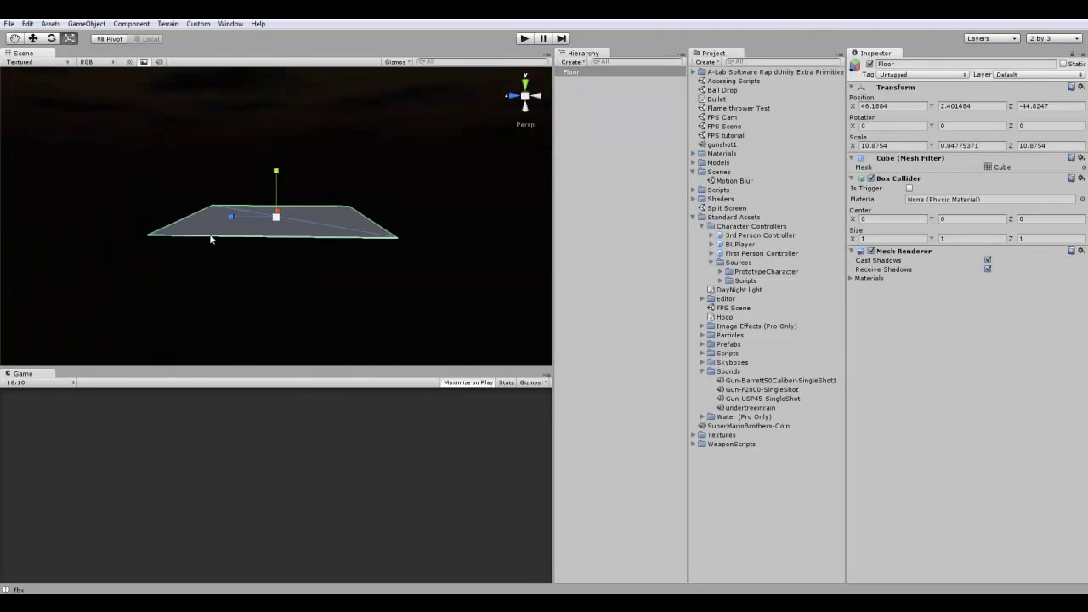
pyautogui.keyDown('alt'); pyautogui.moveTo(209, 235); pyautogui.dragTo(216, 335); pyautogui.keyUp('alt')
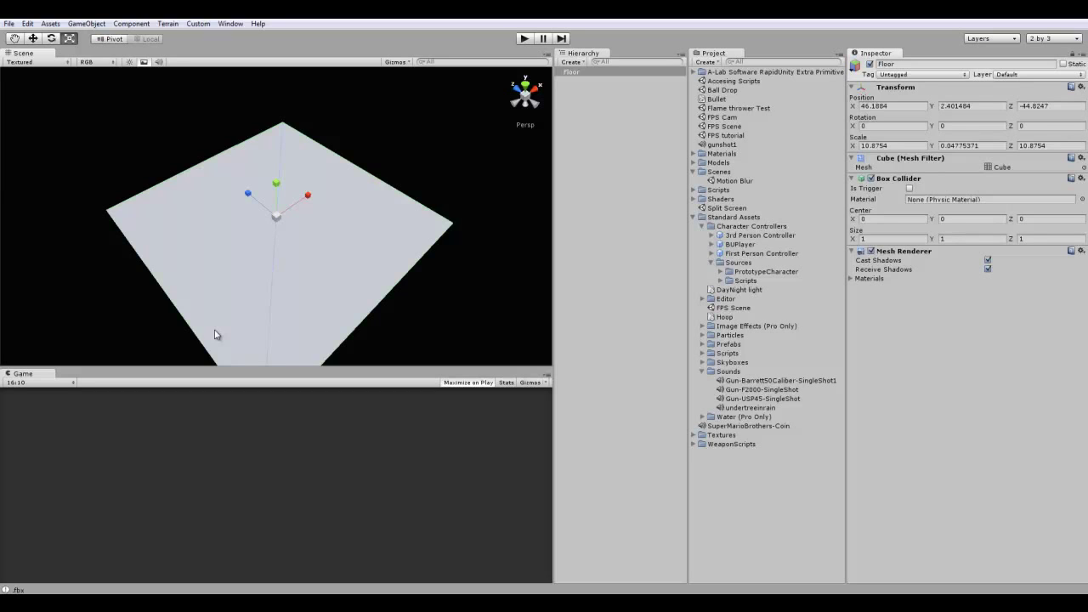
pyautogui.keyDown('alt'); pyautogui.moveTo(260, 284); pyautogui.dragTo(425, 237); pyautogui.keyUp('alt')
pyautogui.click(335, 276)
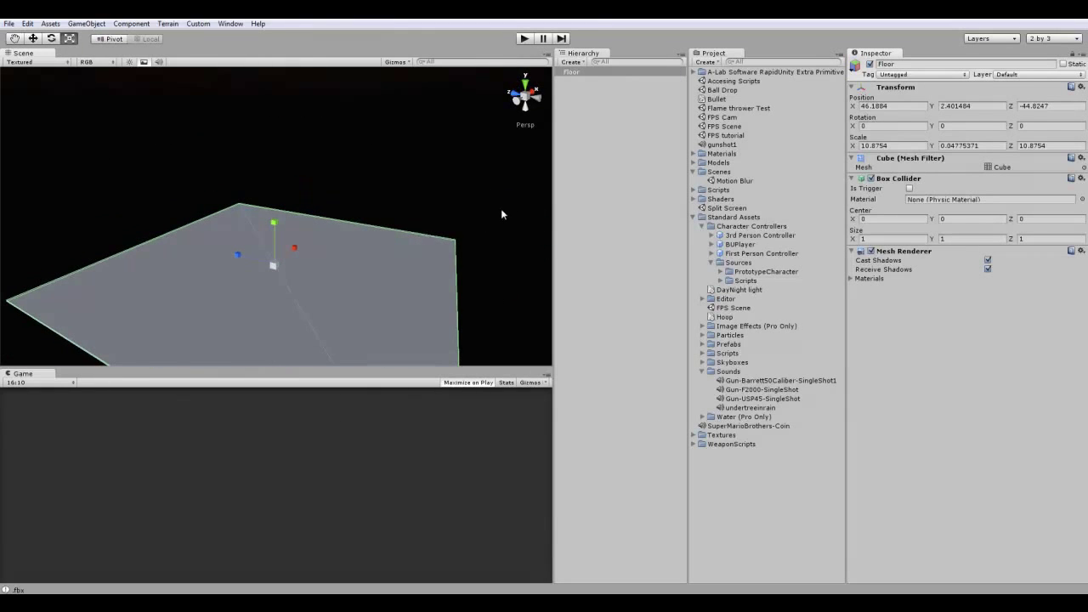
pyautogui.keyDown('alt'); pyautogui.moveTo(410, 163); pyautogui.dragTo(408, 196); pyautogui.keyUp('alt')
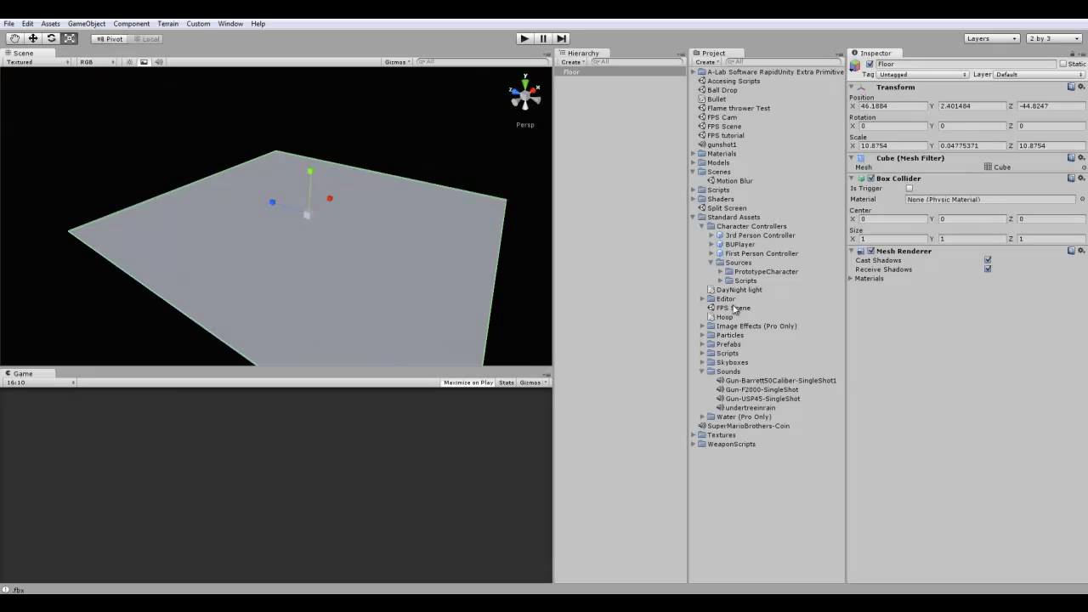
pyautogui.click(702, 372)
pyautogui.click(693, 399)
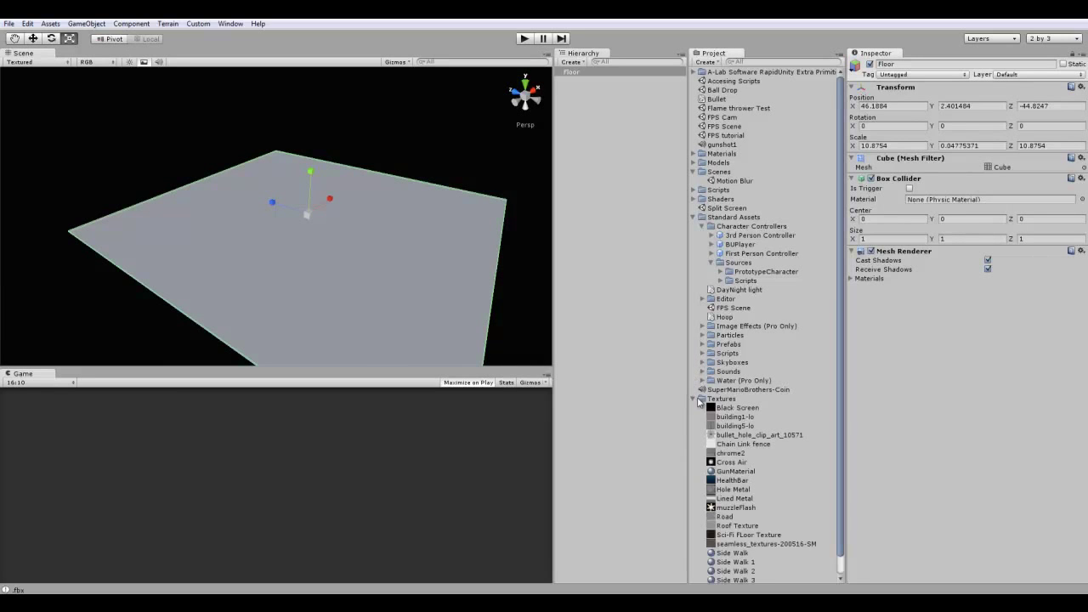
pyautogui.moveTo(733, 434); pyautogui.dragTo(313, 282)
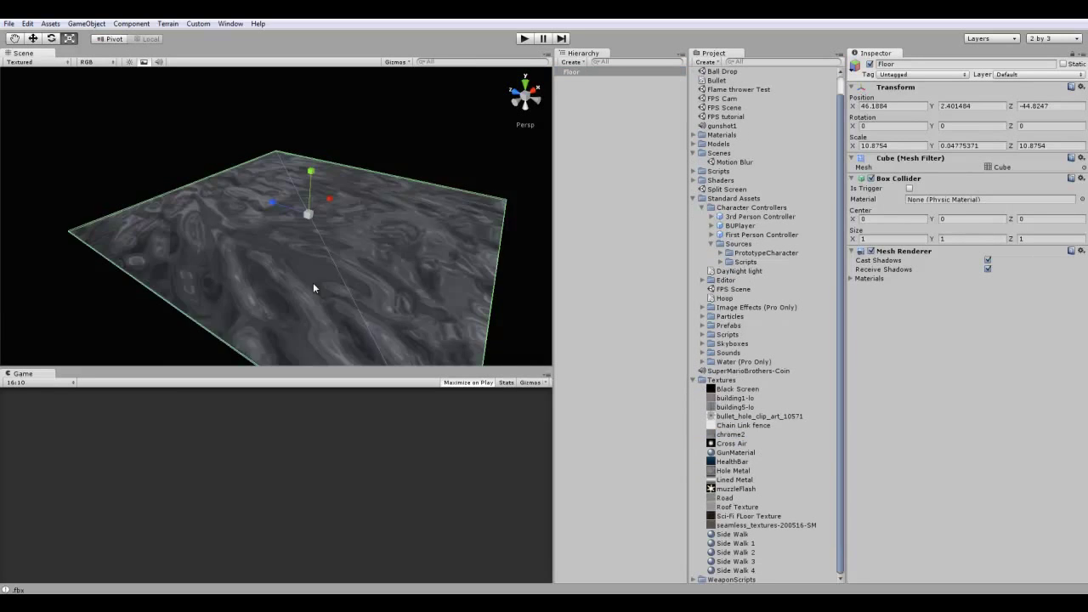
# Step: Collapse the Sources and Textures folders in the project assets
pyautogui.scroll(5, 459, 138)
pyautogui.keyDown('alt'); pyautogui.moveTo(459, 138); pyautogui.dragTo(493, 137); pyautogui.keyUp('alt')
pyautogui.click(451, 85)
pyautogui.keyDown('alt'); pyautogui.moveTo(450, 86); pyautogui.dragTo(472, 100); pyautogui.keyUp('alt')
pyautogui.scroll(3, 301, 261)
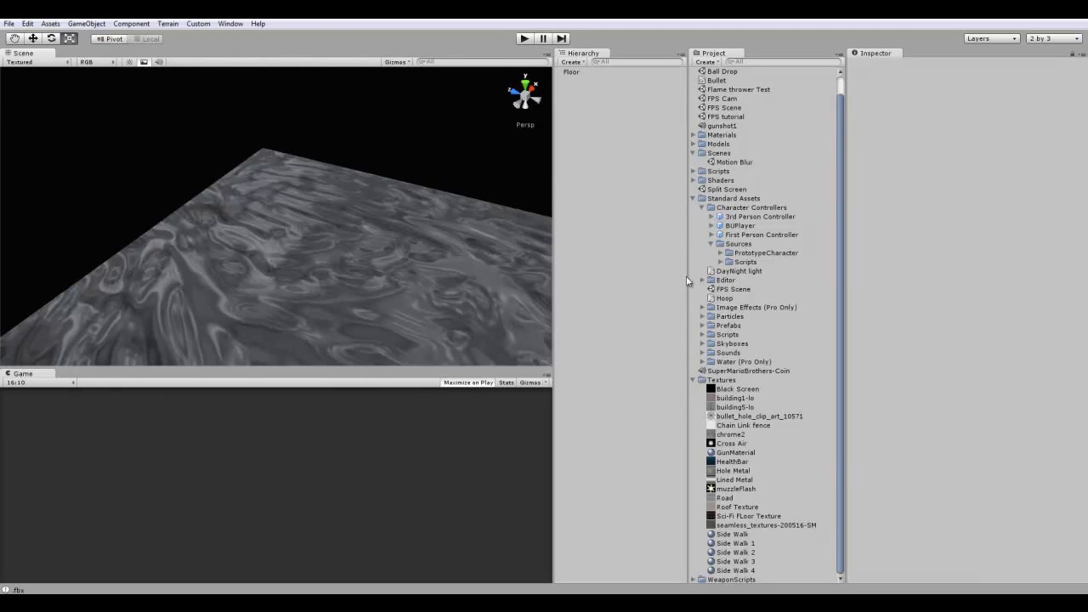
pyautogui.click(714, 244)
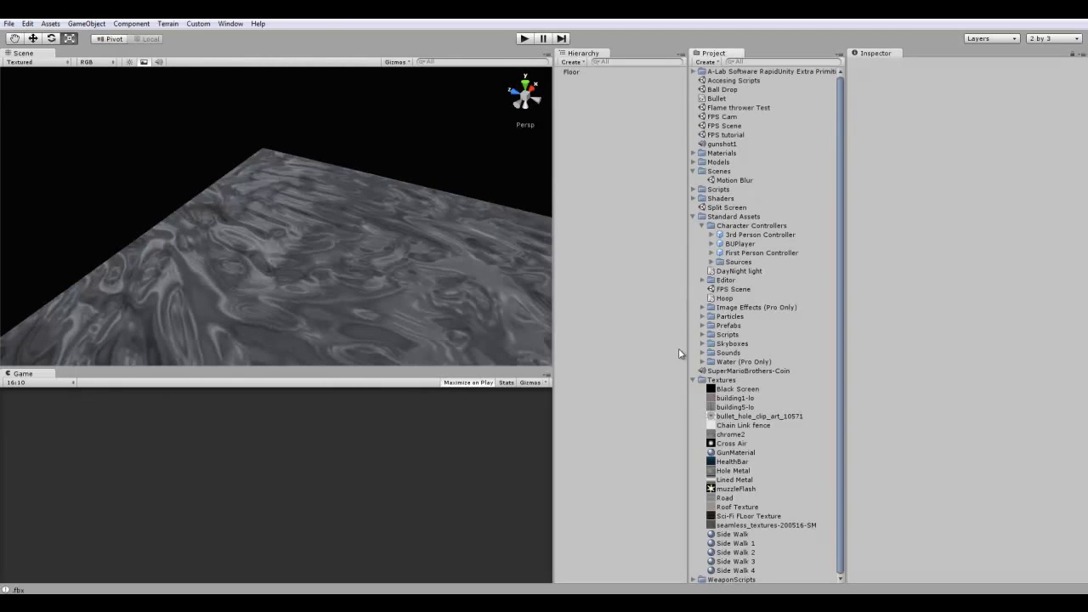
pyautogui.click(693, 380)
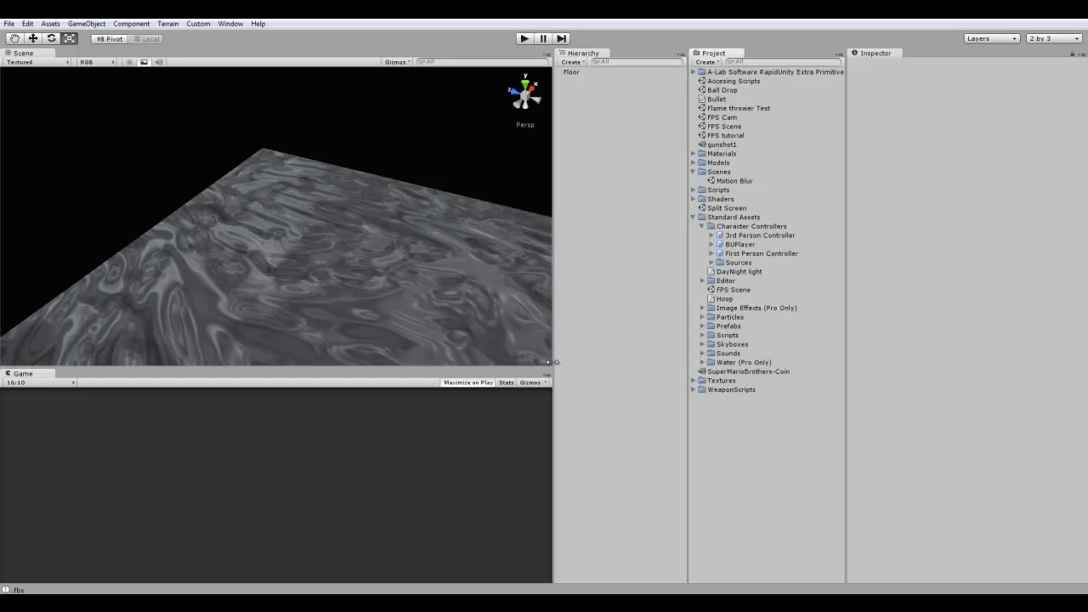
# Step: Place a First Person Controller prefab on the floor and raise it to about Y 3.45 so its capsule stands above the surface
pyautogui.moveTo(553, 362); pyautogui.dragTo(547, 364)
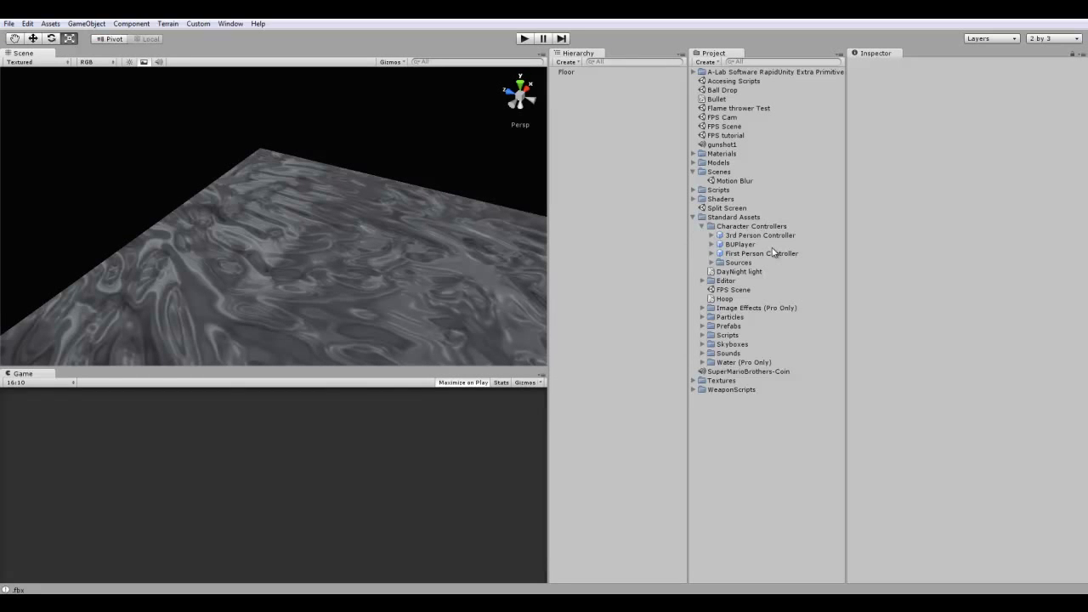
pyautogui.keyDown('alt'); pyautogui.moveTo(484, 312); pyautogui.dragTo(333, 265); pyautogui.keyUp('alt')
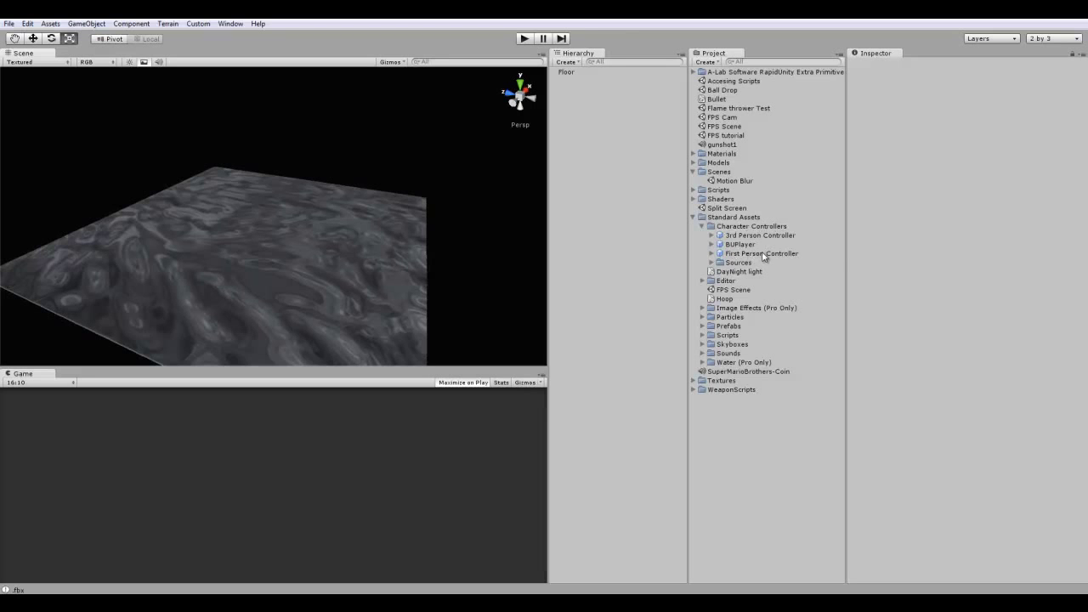
pyautogui.moveTo(755, 255); pyautogui.dragTo(253, 238)
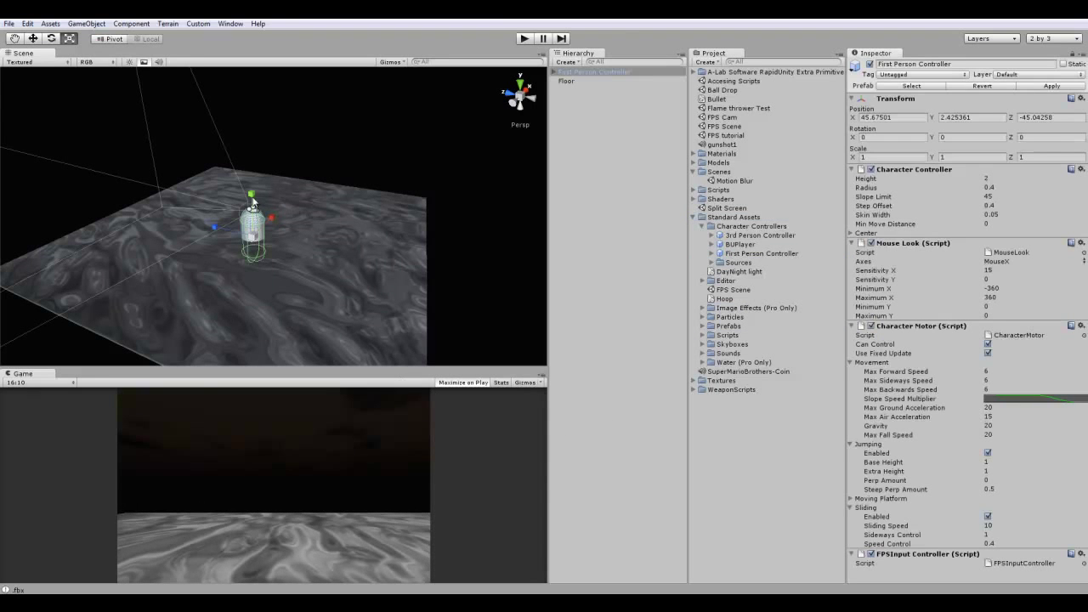
pyautogui.click(33, 39)
pyautogui.press('f')
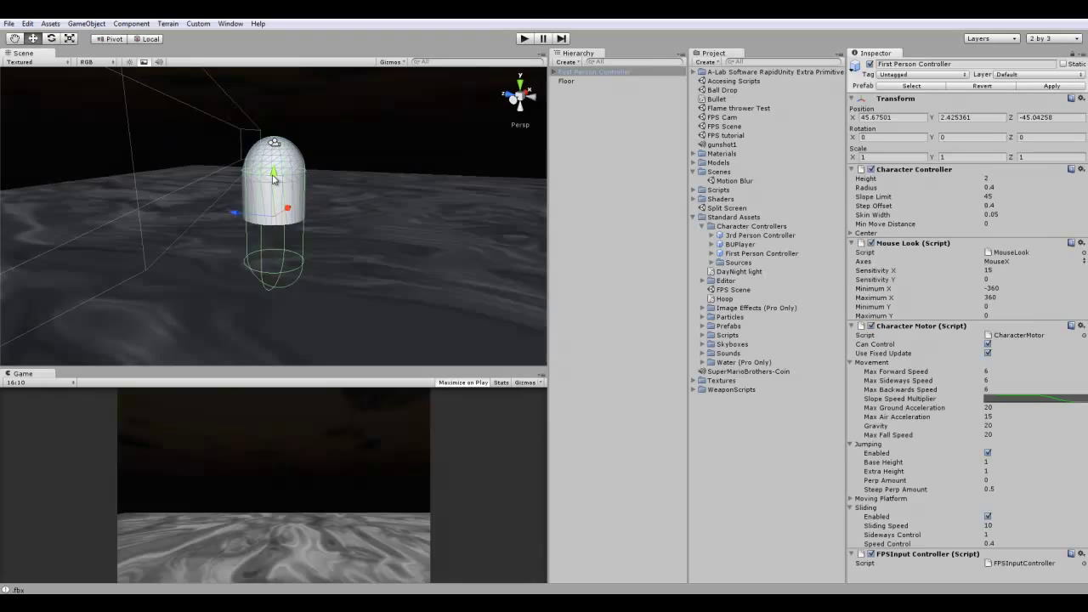
pyautogui.moveTo(273, 183); pyautogui.dragTo(417, 139)
pyautogui.scroll(-5, 268, 214)
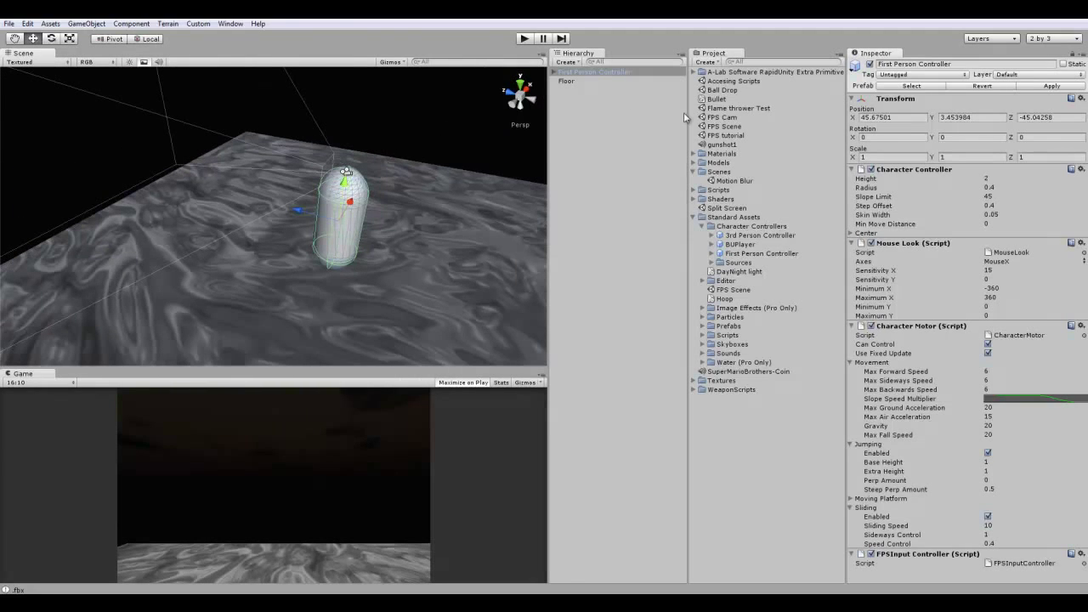
# Step: Set the First Person Controller's Mouse Look Sensitivity X to 3, and its Main Camera's Sensitivity X and Y to 3
pyautogui.click(1010, 273)
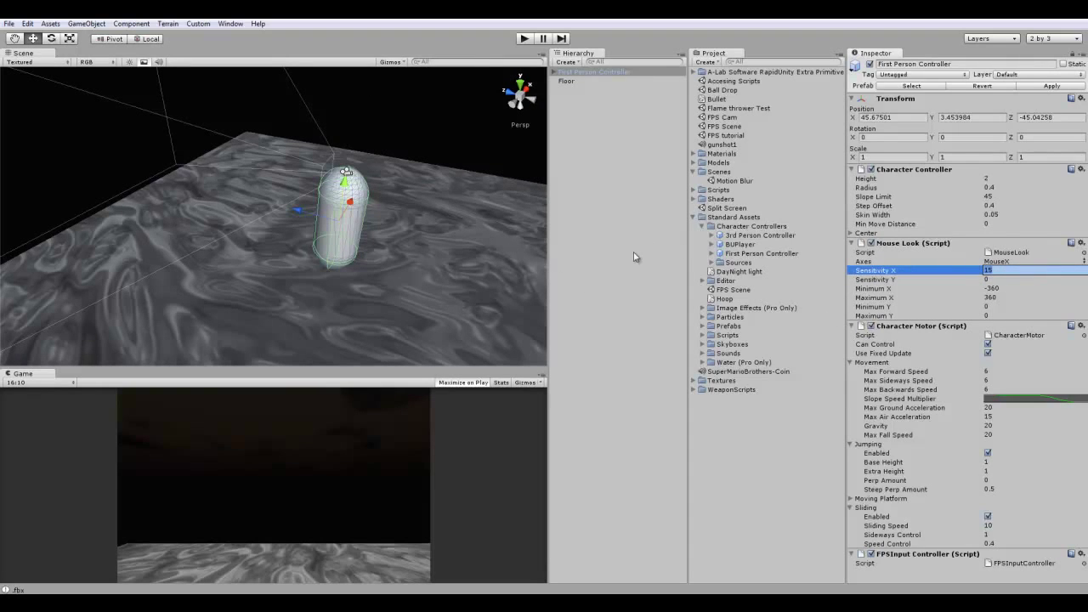
pyautogui.click(553, 72)
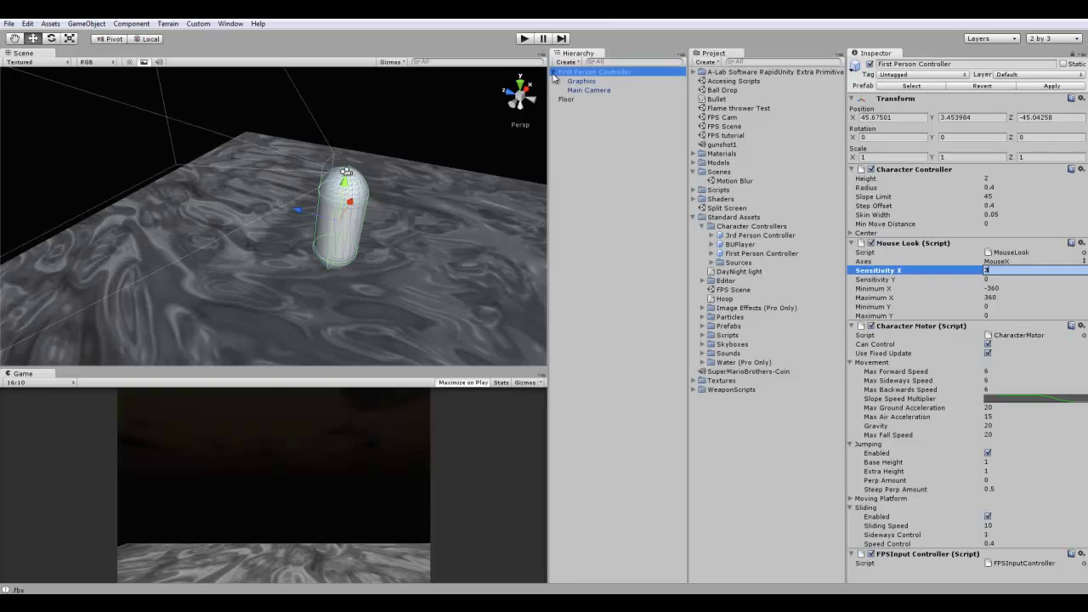
pyautogui.click(586, 89)
pyautogui.click(1000, 388)
pyautogui.write('3')
pyautogui.click(1012, 378)
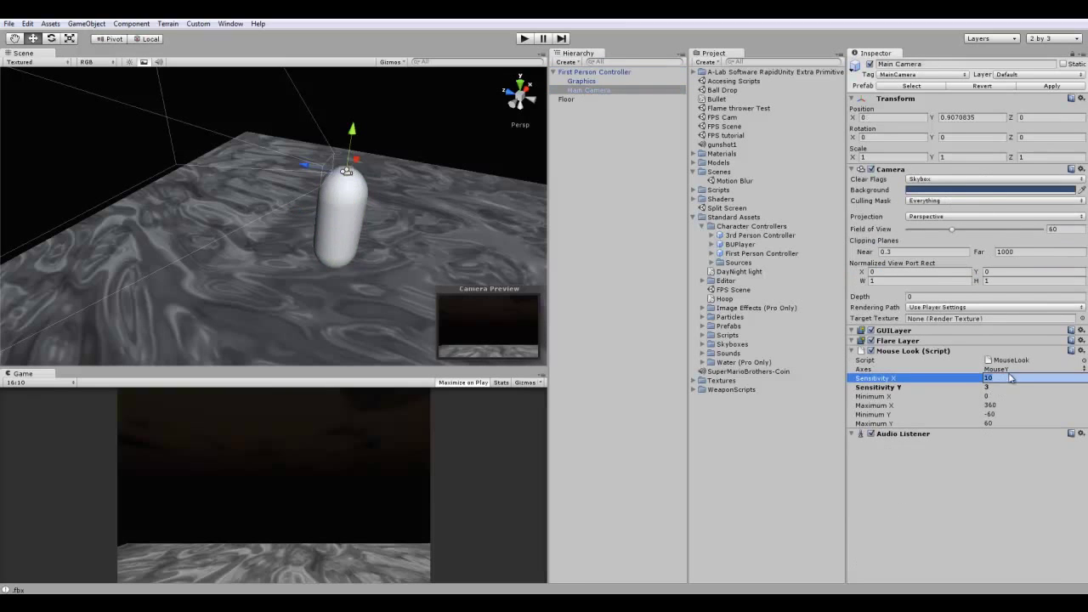
pyautogui.write('3')
# Step: Frame the First Person Controller's Main Camera and create an empty game object at its position
pyautogui.keyDown('alt'); pyautogui.moveTo(139, 104); pyautogui.dragTo(545, 121); pyautogui.keyUp('alt')
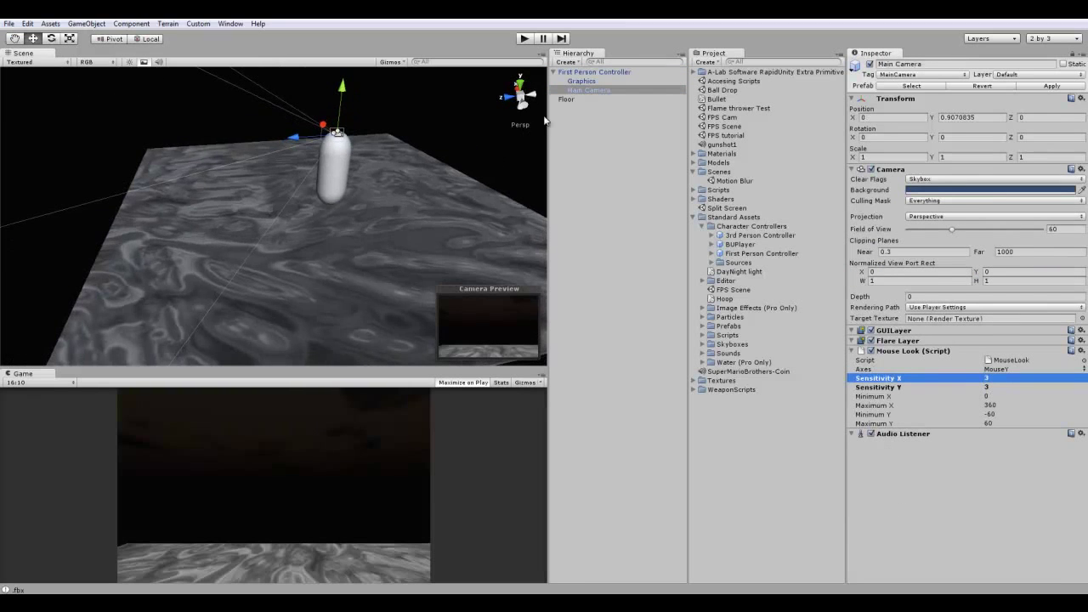
pyautogui.click(623, 75)
pyautogui.keyDown('alt'); pyautogui.moveTo(476, 178); pyautogui.dragTo(367, 209); pyautogui.keyUp('alt')
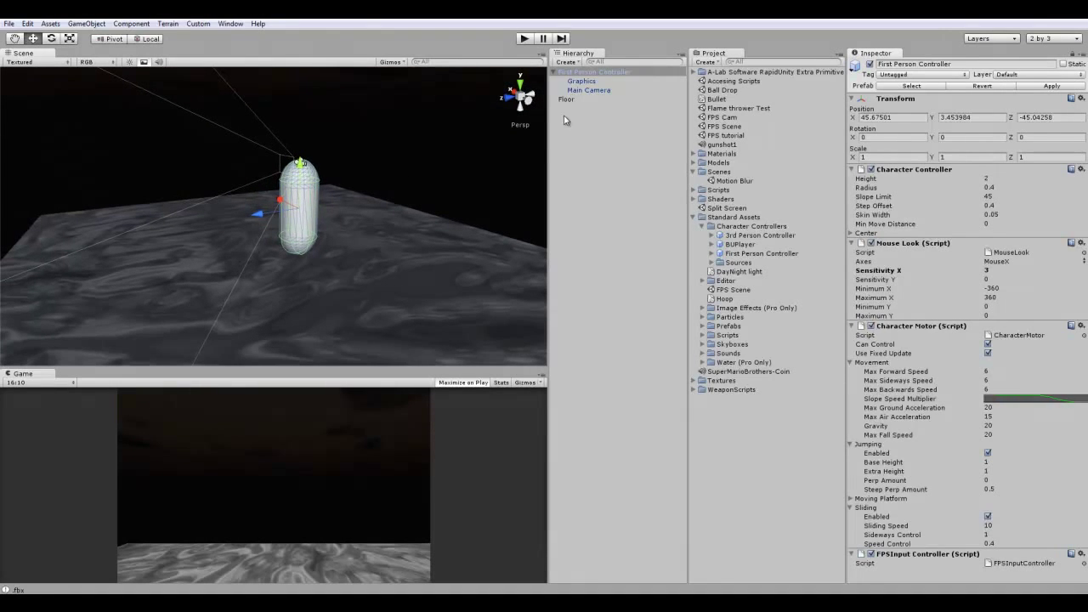
pyautogui.click(585, 99)
pyautogui.click(587, 90)
pyautogui.press('f')
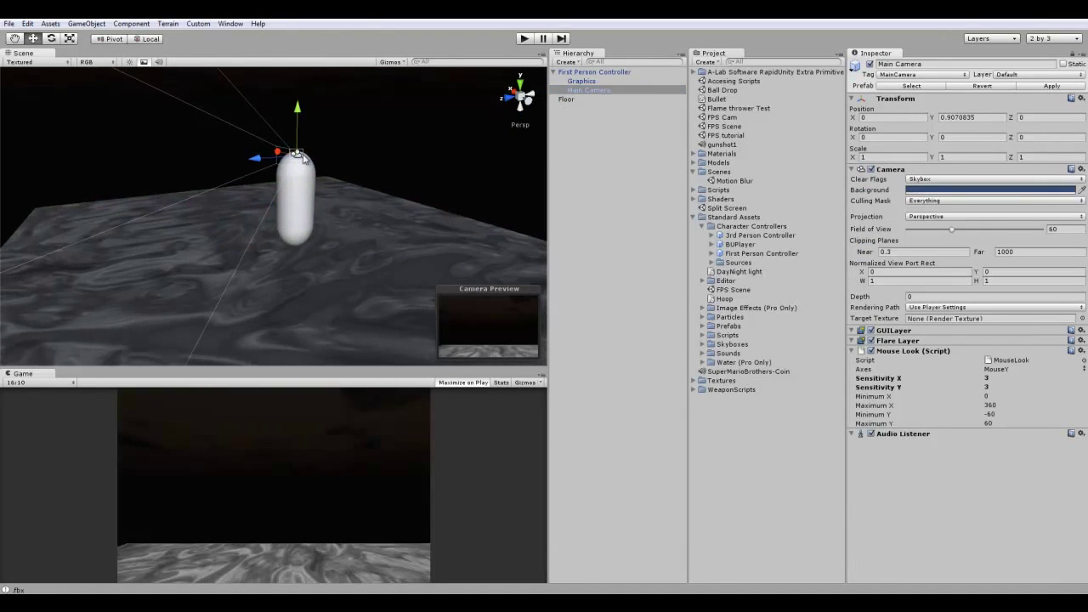
pyautogui.click(89, 24)
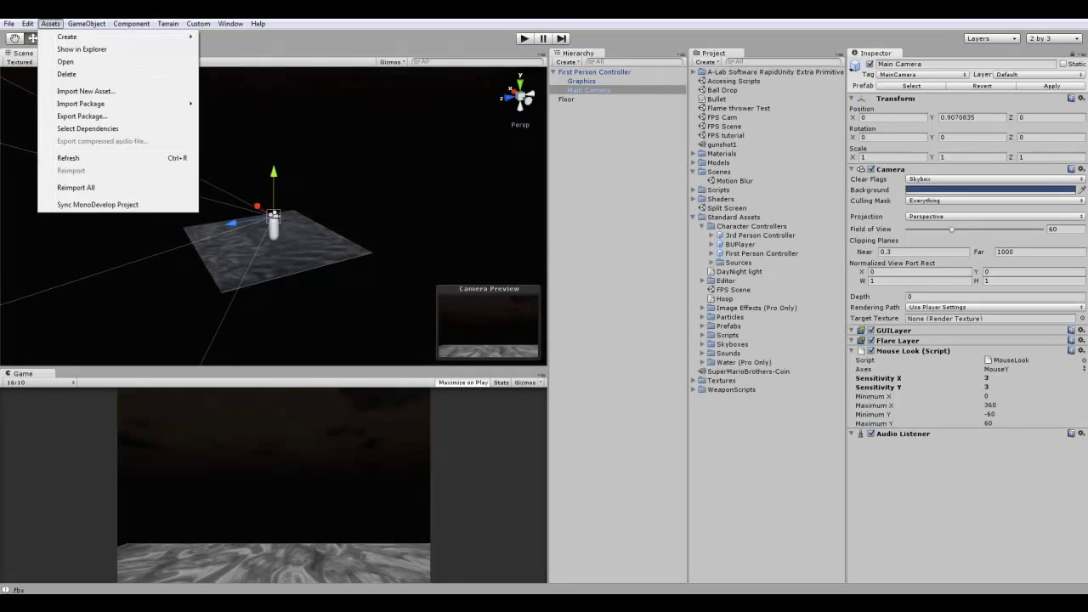
pyautogui.click(100, 37)
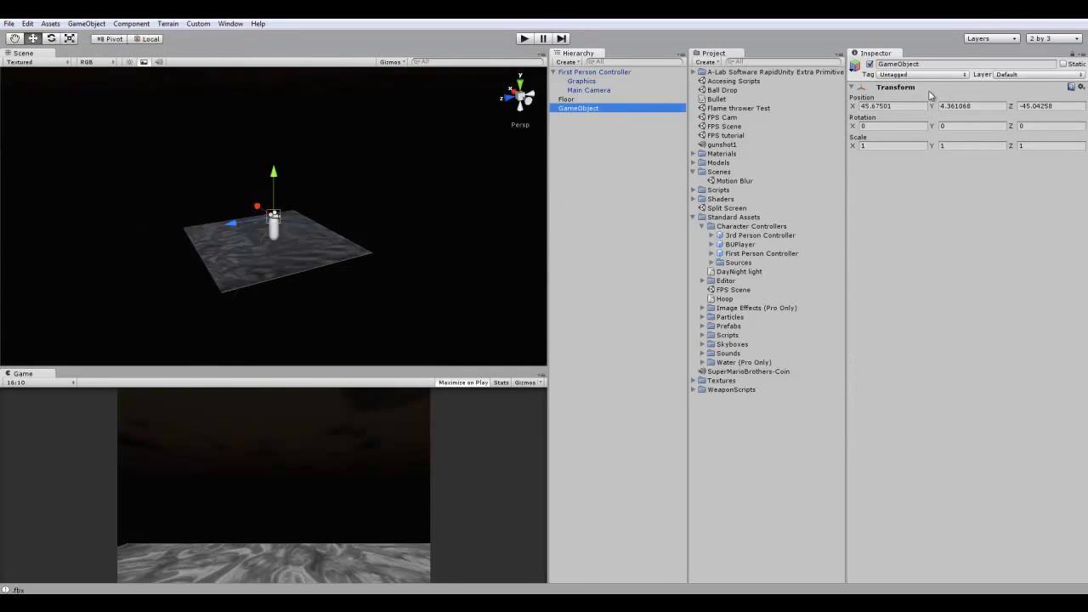
# Step: Rename the new empty object Weapons and make it a child of Main Camera, accepting the loss of the prefab connection
pyautogui.click(965, 65)
pyautogui.doubleClick(965, 67)
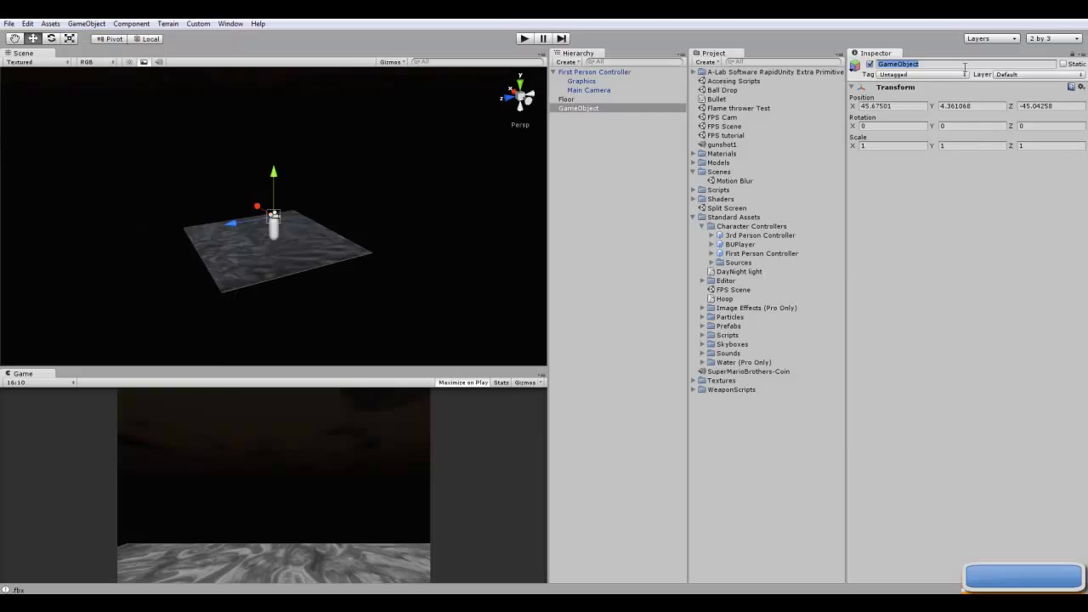
pyautogui.write('Wepa')
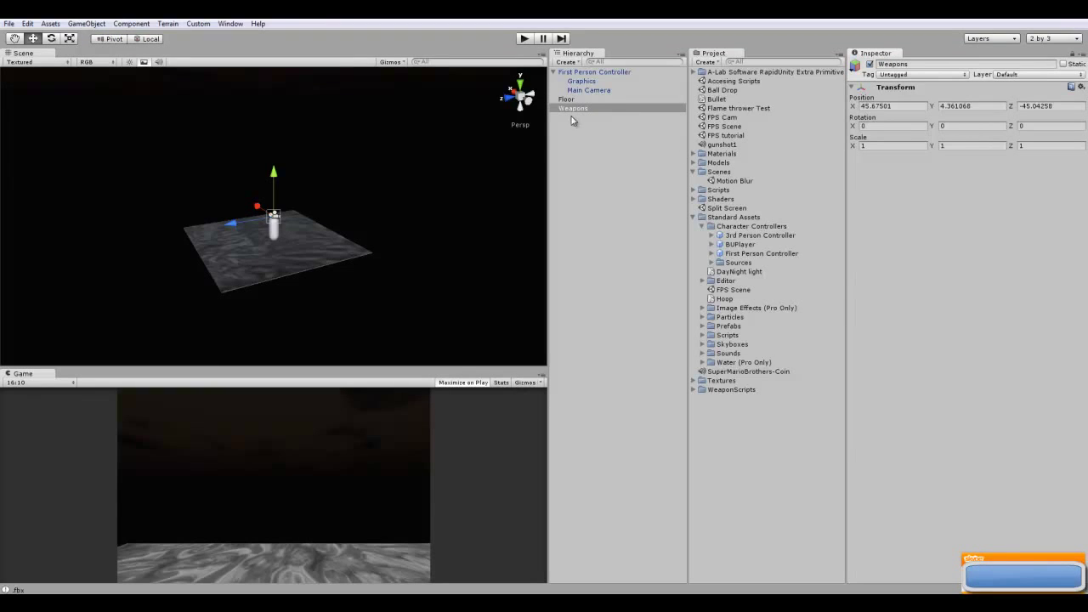
pyautogui.moveTo(595, 109); pyautogui.dragTo(617, 89)
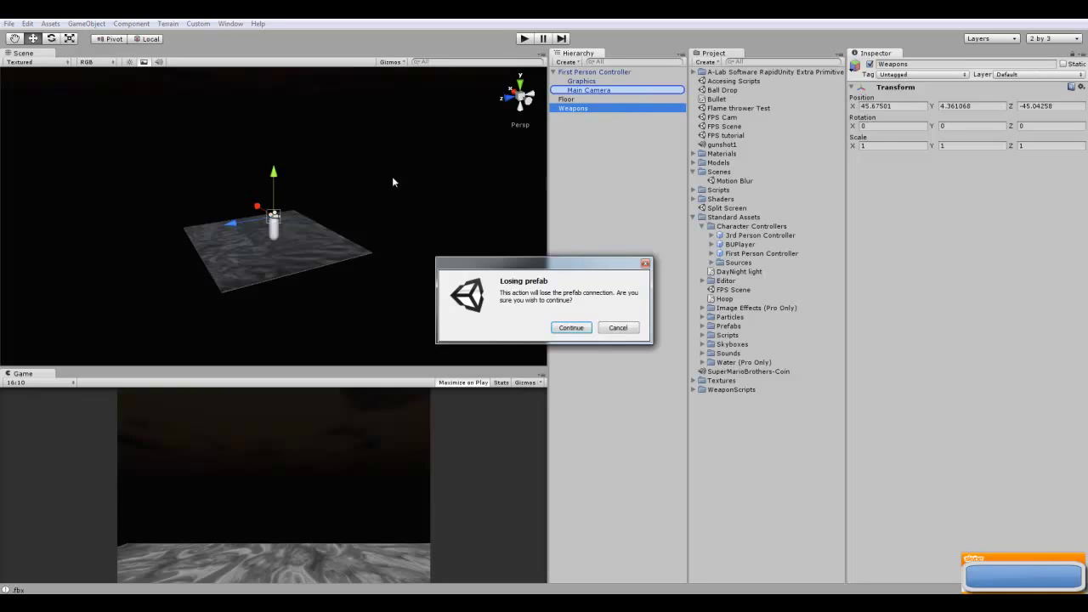
pyautogui.click(564, 333)
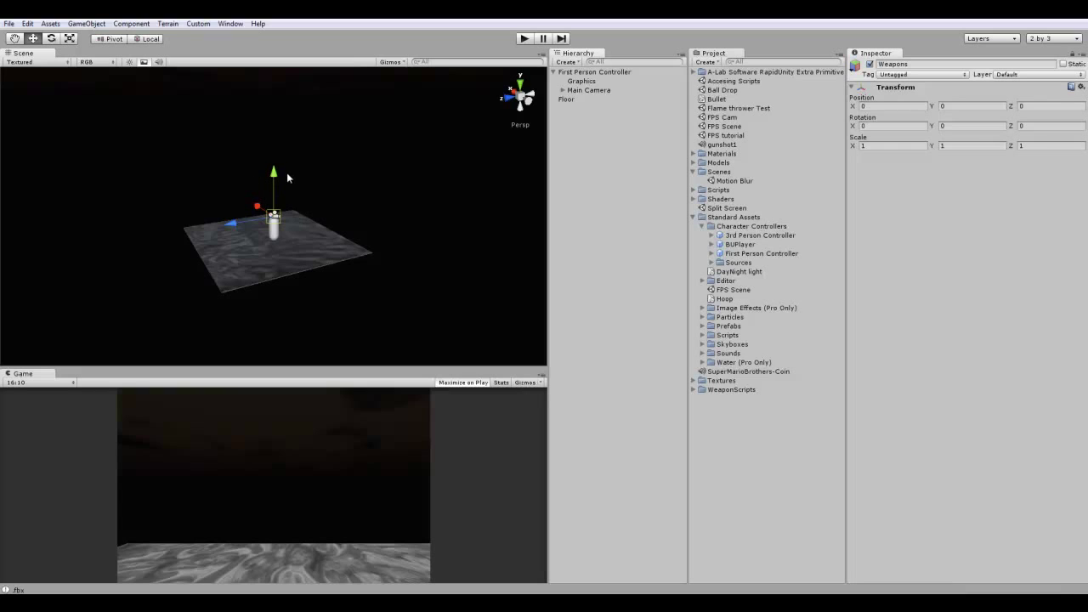
# Step: Create an empty game object named MachineGun and make it a child of Weapons
pyautogui.click(87, 23)
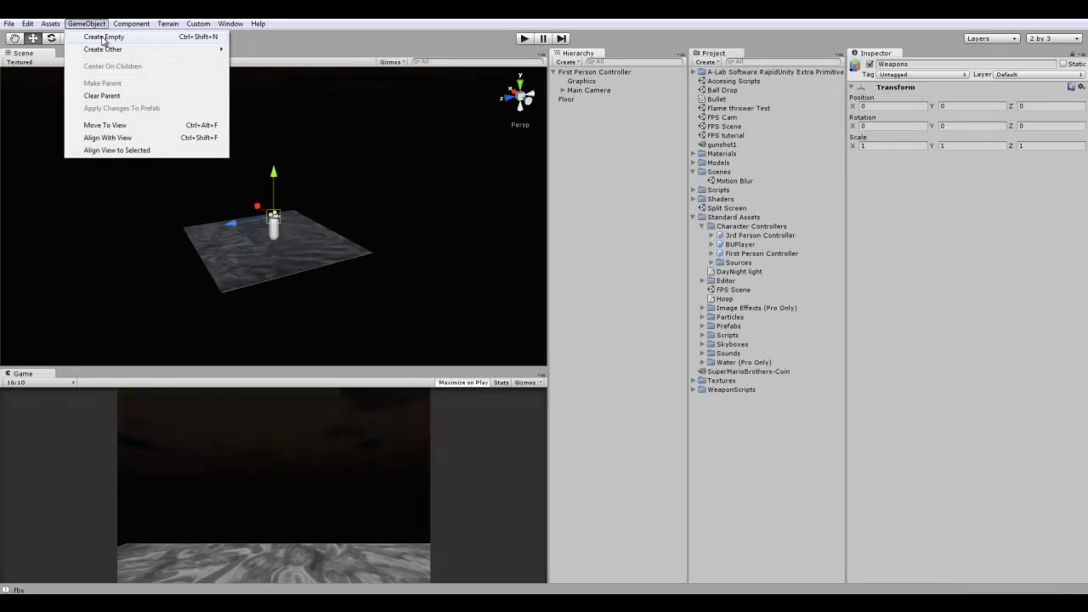
pyautogui.click(102, 38)
pyautogui.click(931, 65)
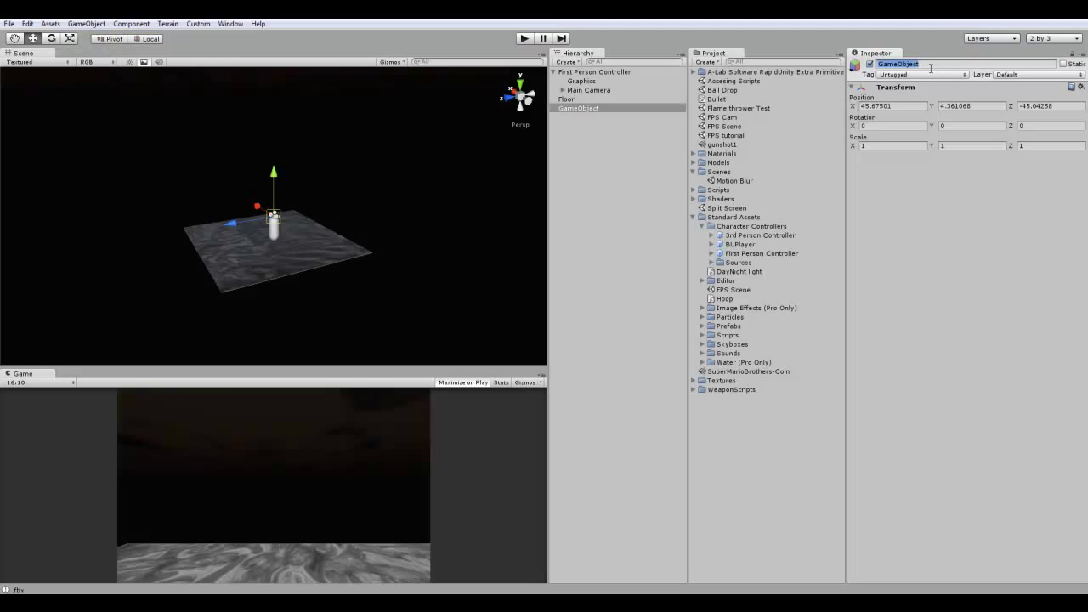
pyautogui.write('MachineGun')
pyautogui.press('Return')
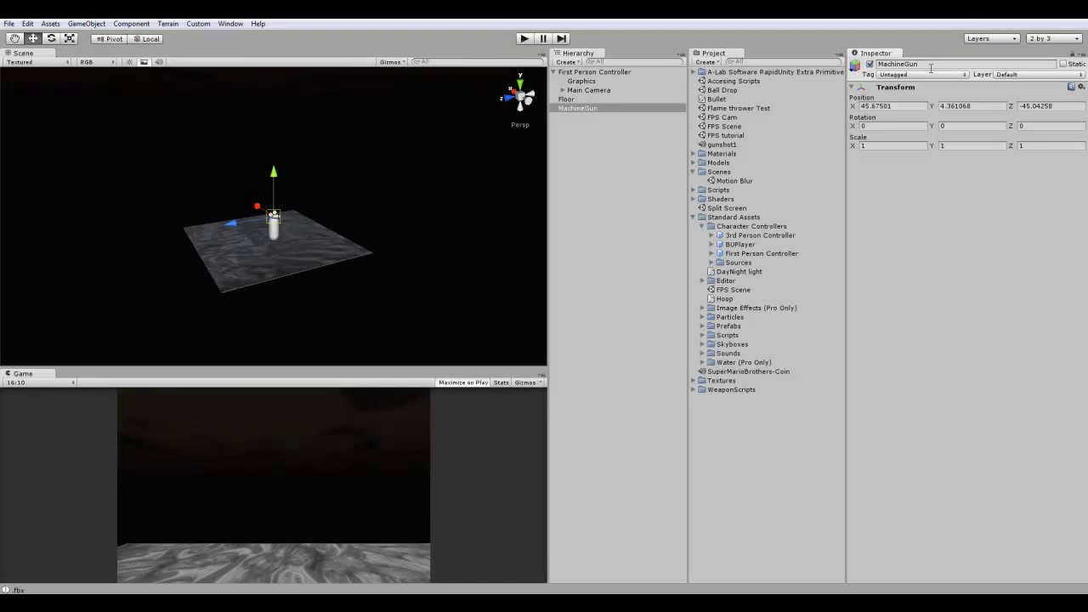
pyautogui.click(562, 91)
pyautogui.moveTo(574, 119); pyautogui.dragTo(595, 99)
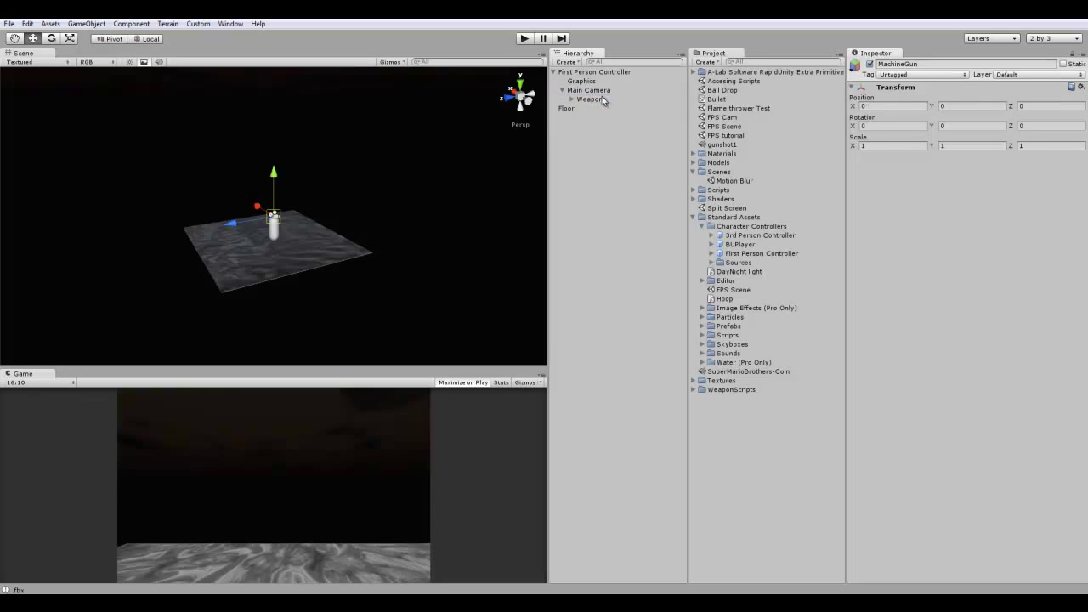
# Step: Create another empty game object named BigFatGun, make it a child of Weapons, and select the Weapons object
pyautogui.click(599, 100)
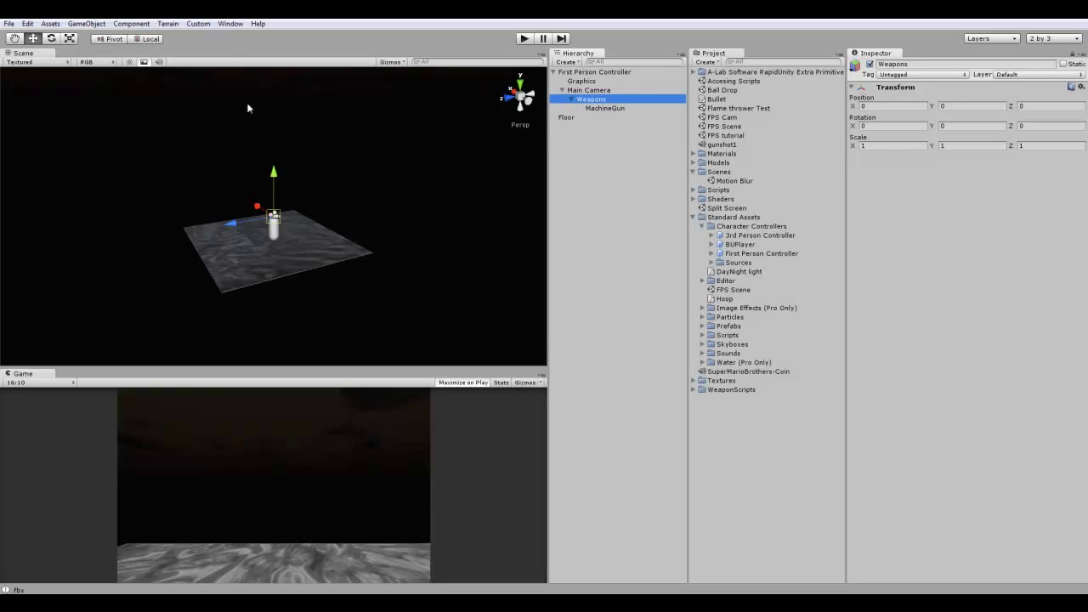
pyautogui.click(87, 23)
pyautogui.click(98, 34)
pyautogui.click(968, 65)
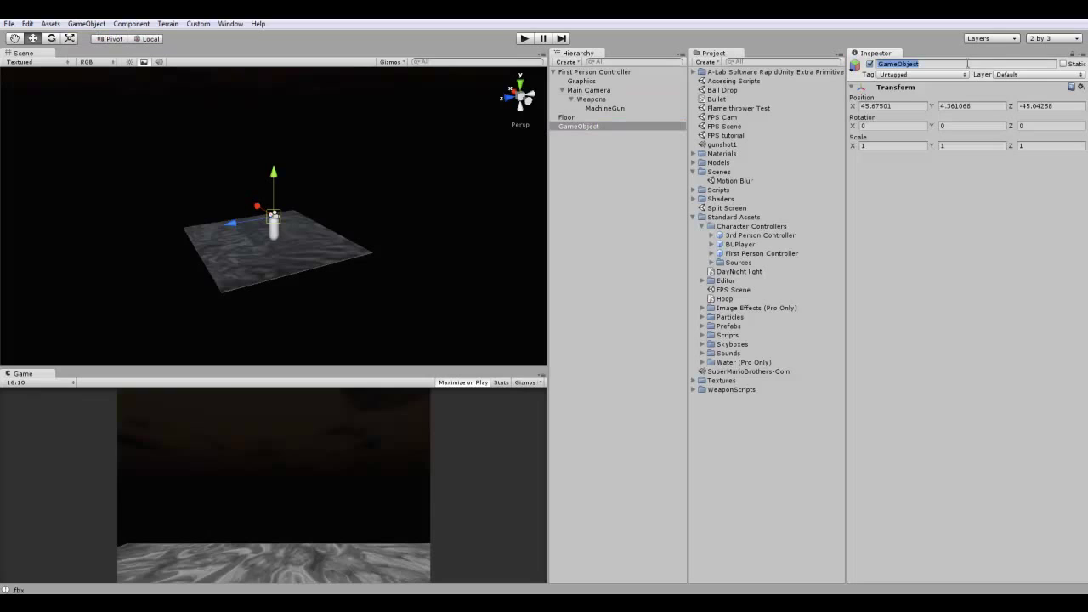
pyautogui.write('BigFatGun')
pyautogui.press('Return')
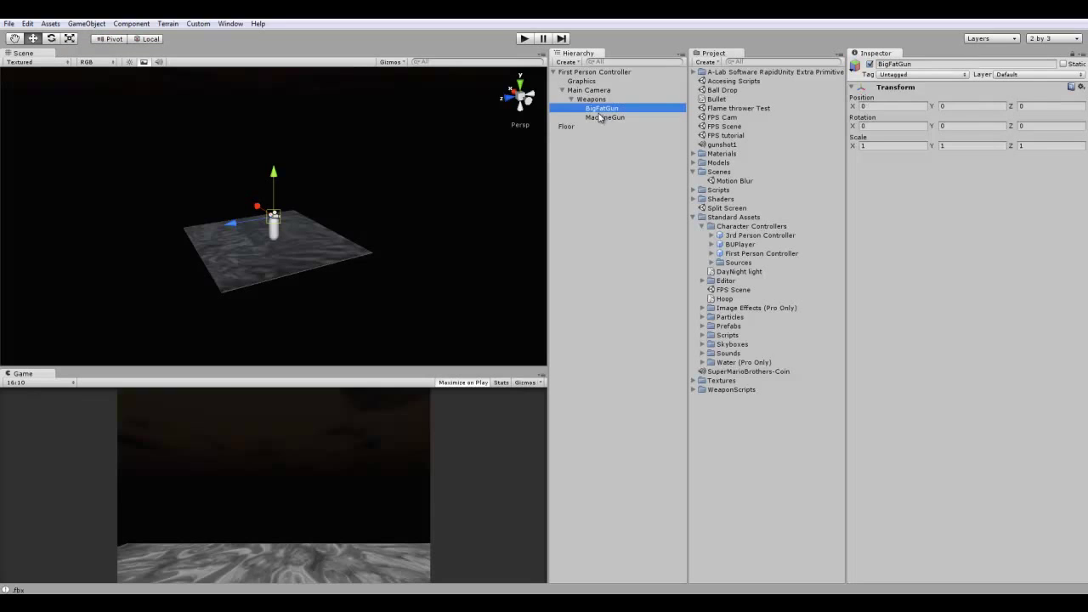
pyautogui.click(602, 101)
pyautogui.click(605, 101)
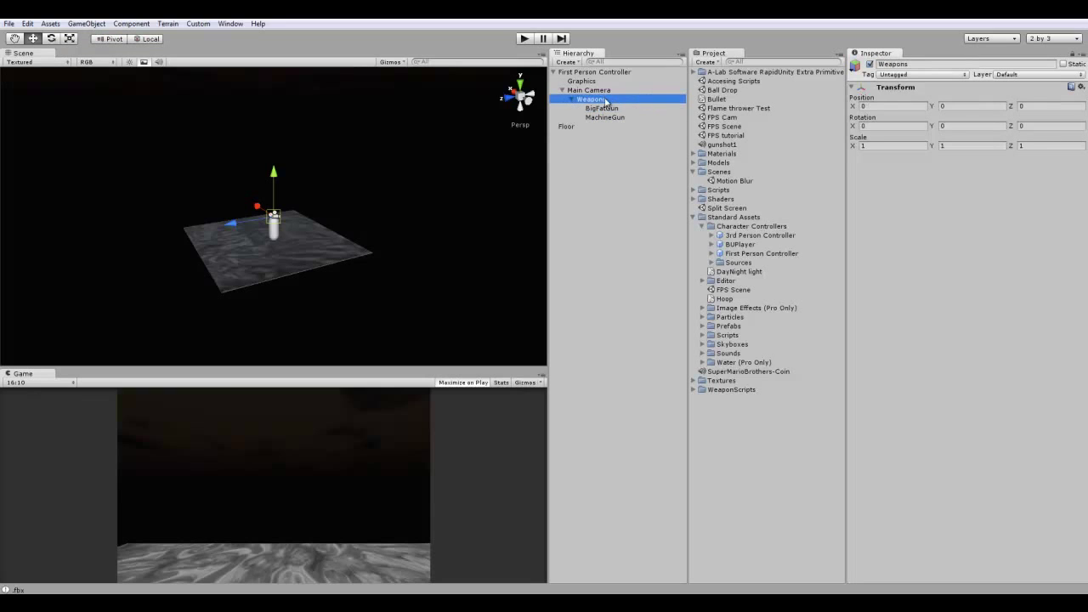
# Step: Attach the PlayerWeapons script from the WeaponScripts folder to the Weapons object
pyautogui.click(694, 389)
pyautogui.scroll(-1, 731, 391)
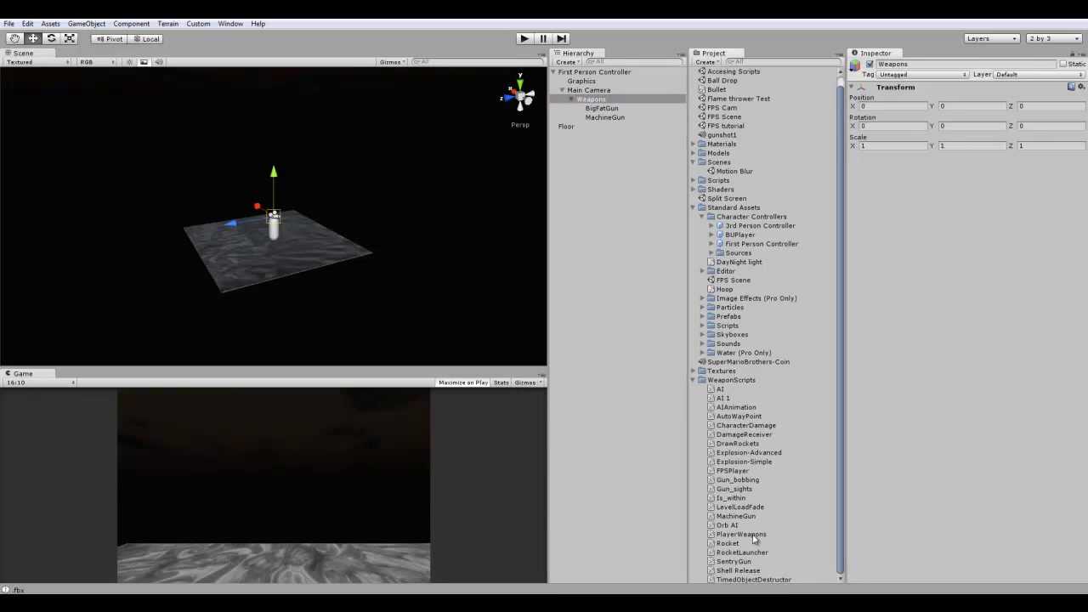
pyautogui.moveTo(742, 534); pyautogui.dragTo(578, 258)
pyautogui.moveTo(614, 111); pyautogui.dragTo(614, 103)
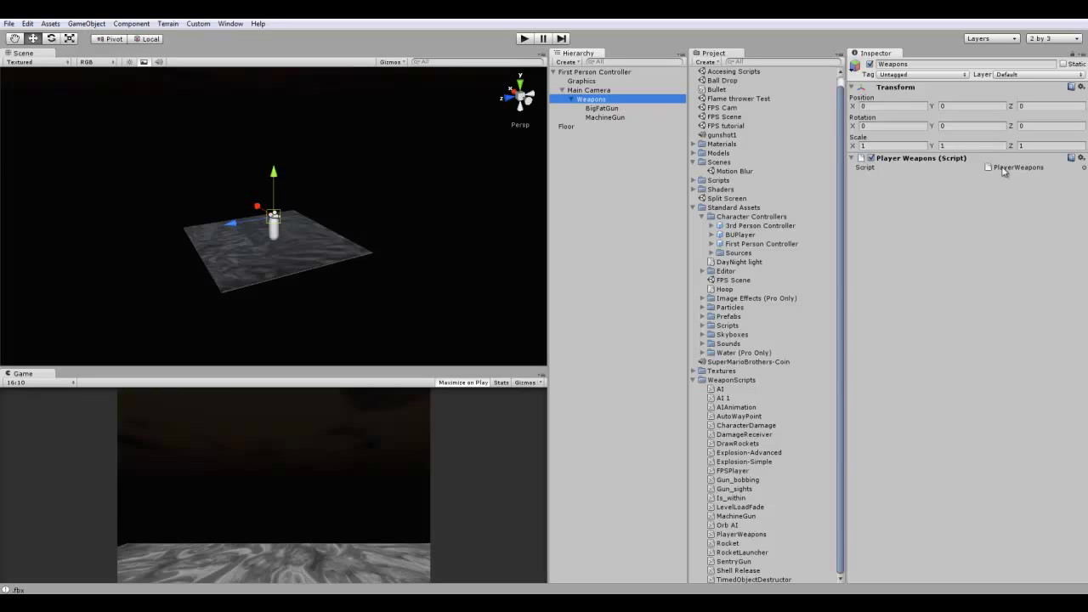
# Step: Place the Gun Reload model from the Prefabs folder in the scene, in front of the player capsule near the Main Camera
pyautogui.click(259, 221)
pyautogui.click(275, 216)
pyautogui.press('f')
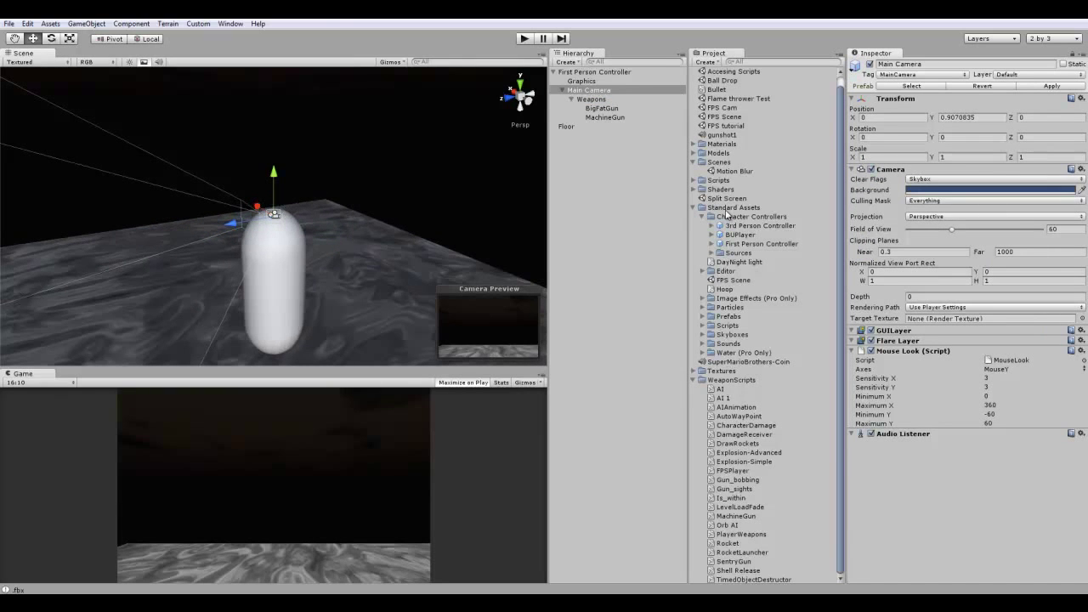
pyautogui.click(693, 382)
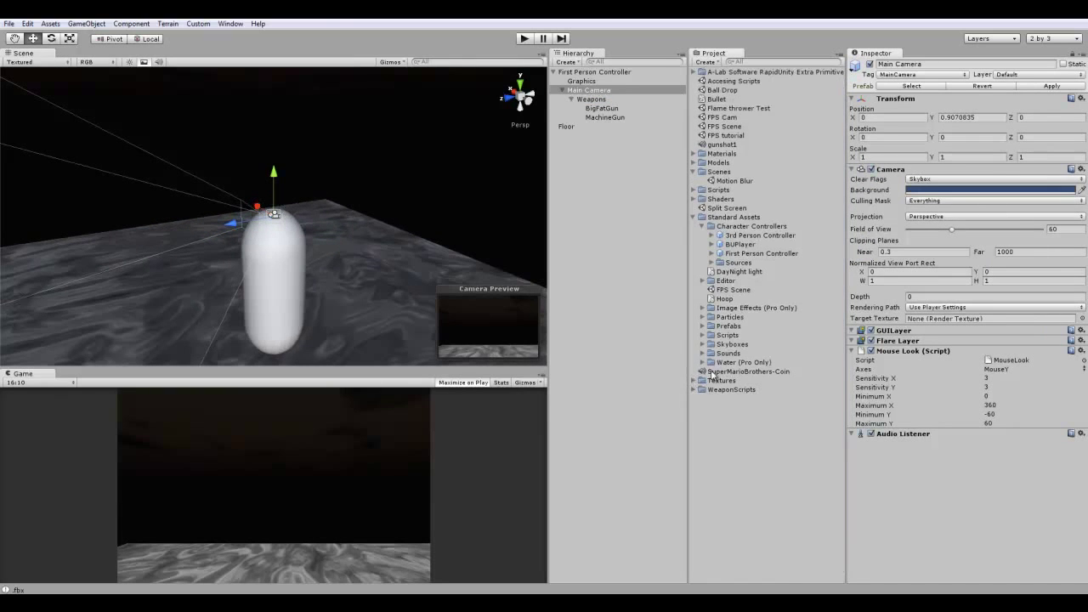
pyautogui.click(702, 326)
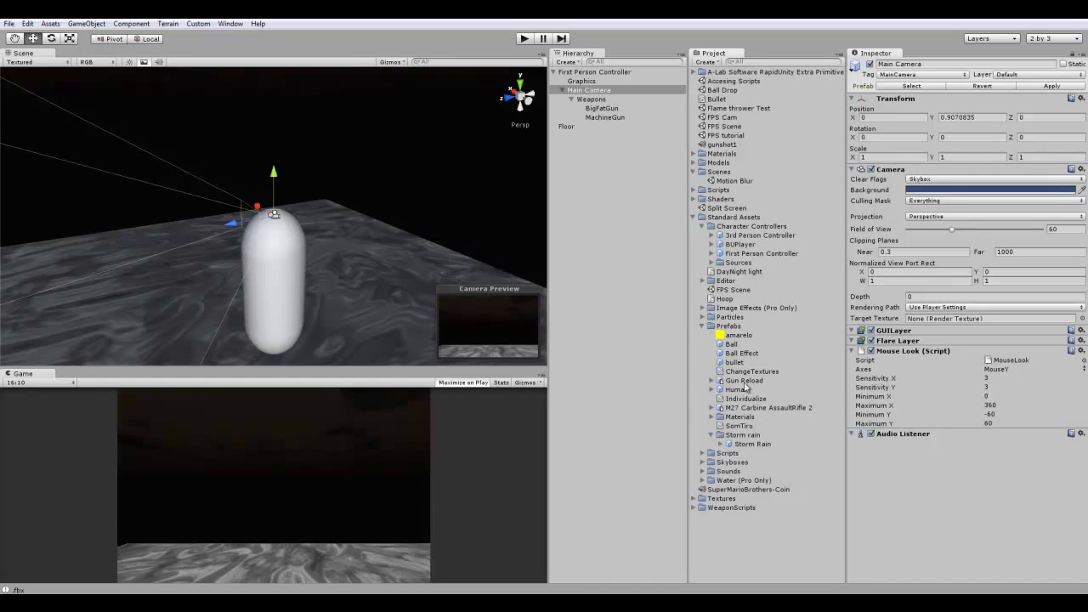
pyautogui.moveTo(744, 381); pyautogui.dragTo(266, 333)
pyautogui.moveTo(238, 298); pyautogui.dragTo(170, 230)
pyautogui.scroll(5, 210, 225)
pyautogui.keyDown('alt'); pyautogui.moveTo(269, 227); pyautogui.dragTo(398, 227); pyautogui.keyUp('alt')
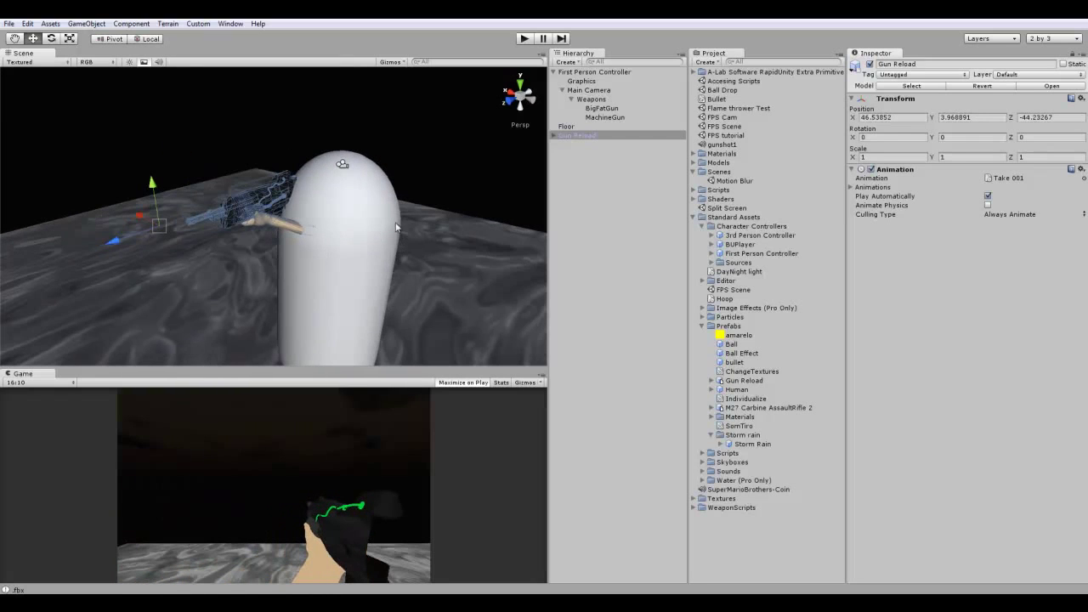
# Step: Set the Main Camera's near clipping plane to 0.01
pyautogui.click(606, 90)
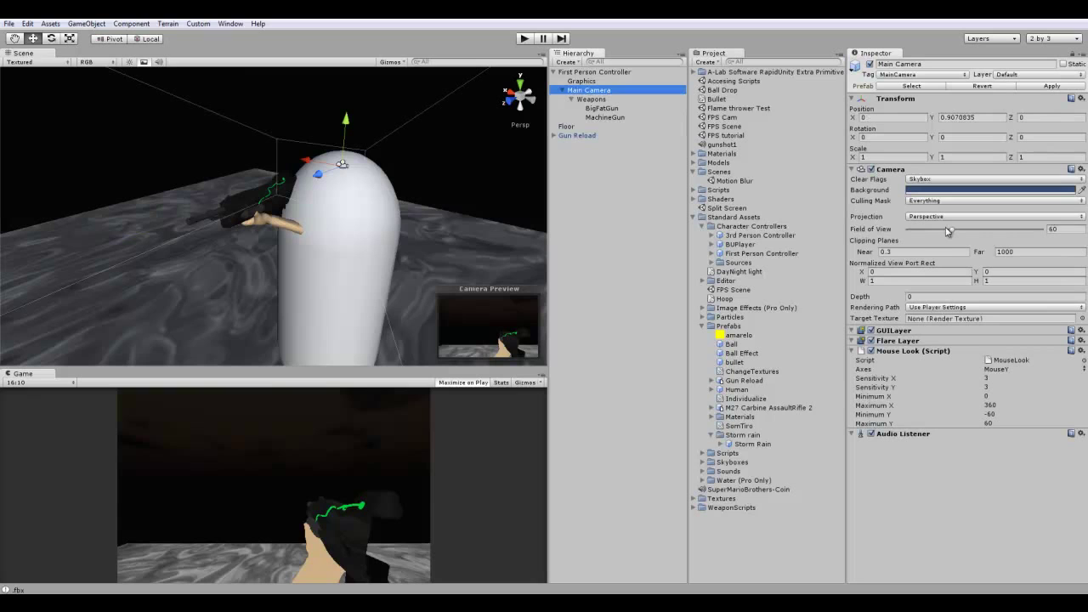
pyautogui.click(923, 252)
pyautogui.press('BackSpace')
pyautogui.write('01')
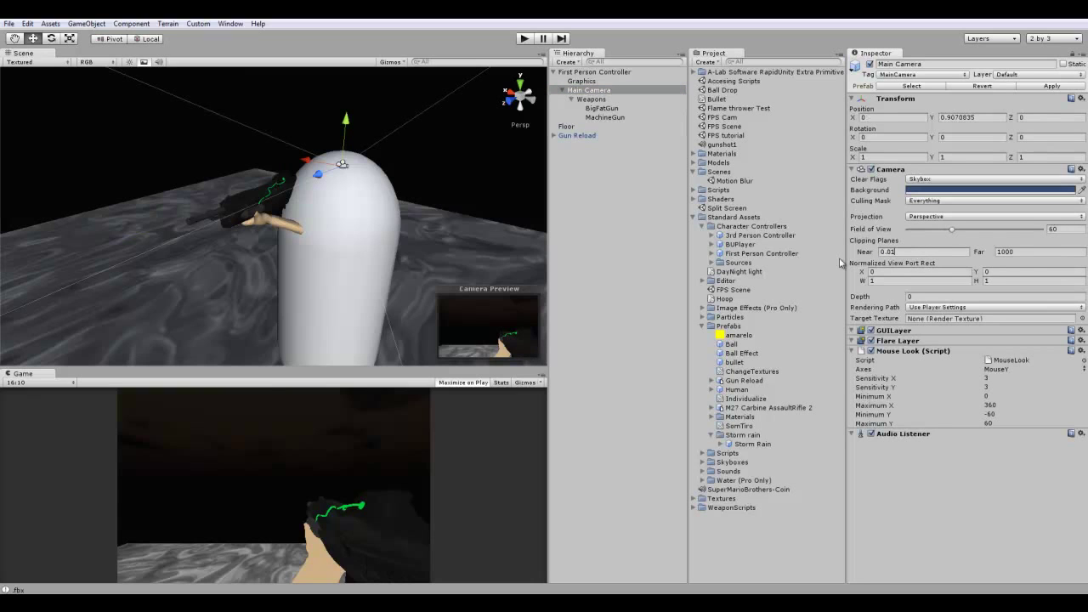
# Step: Shift Gun Reload to about X 46.48, Y 3.97 and tilt it about 2.12 degrees around X
pyautogui.click(575, 136)
pyautogui.keyDown('alt'); pyautogui.moveTo(124, 168); pyautogui.dragTo(179, 240); pyautogui.keyUp('alt')
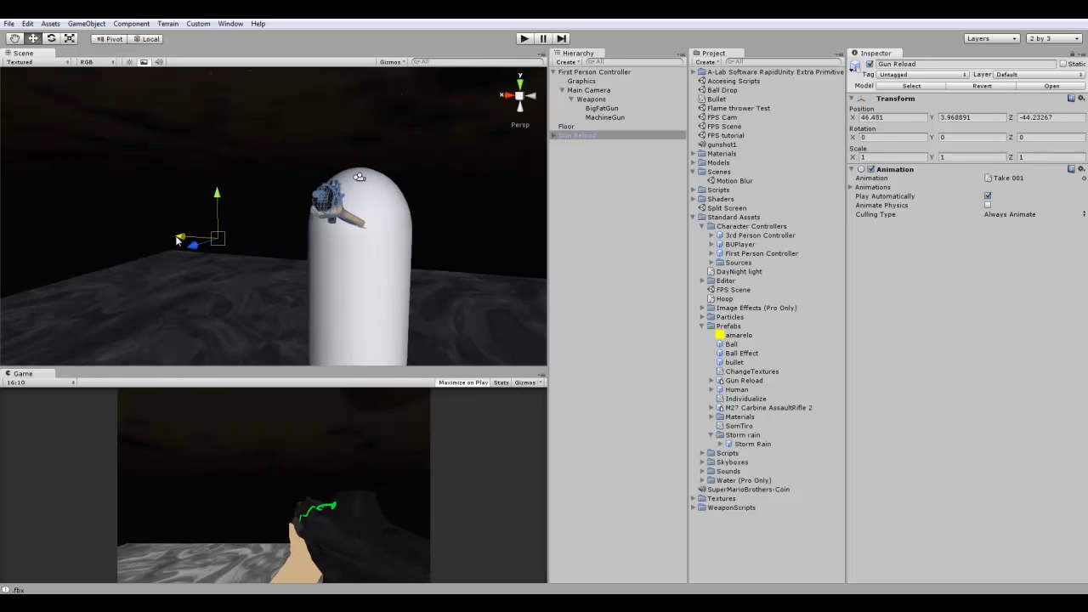
pyautogui.click(51, 39)
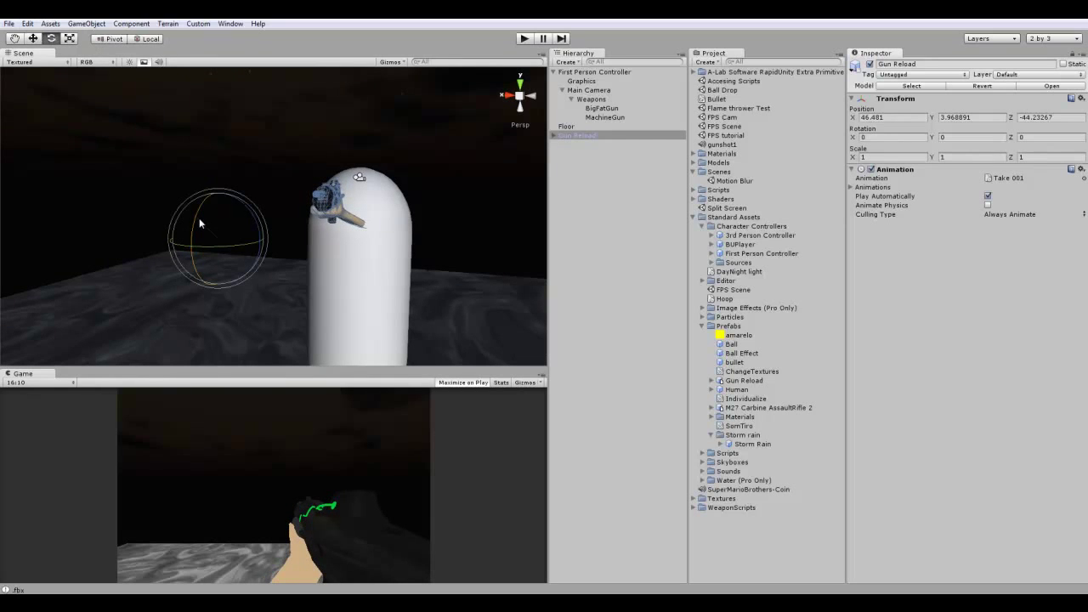
pyautogui.moveTo(199, 217); pyautogui.dragTo(197, 219)
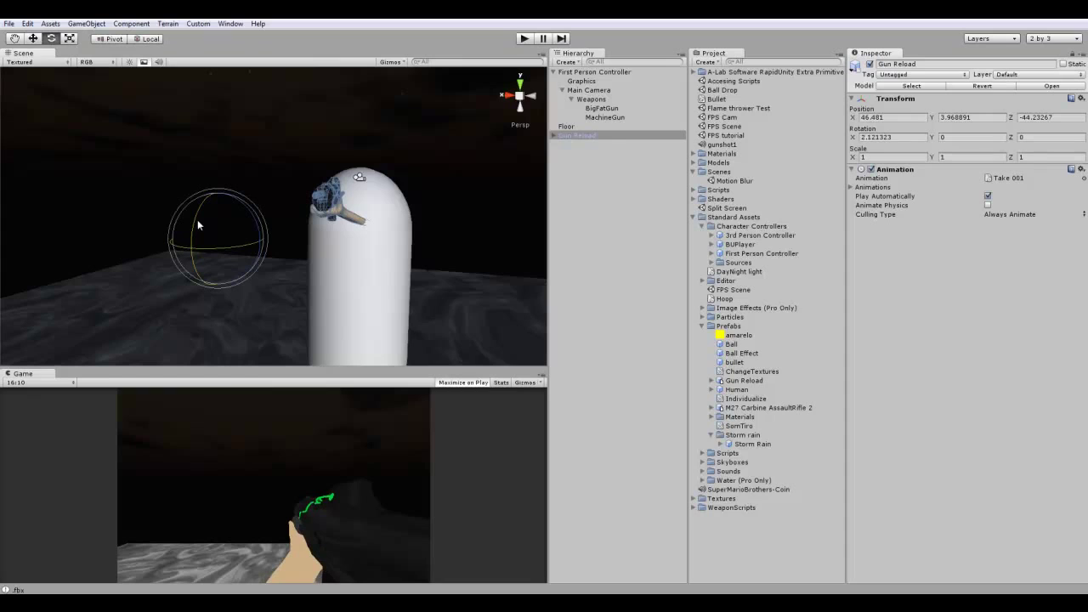
pyautogui.click(32, 39)
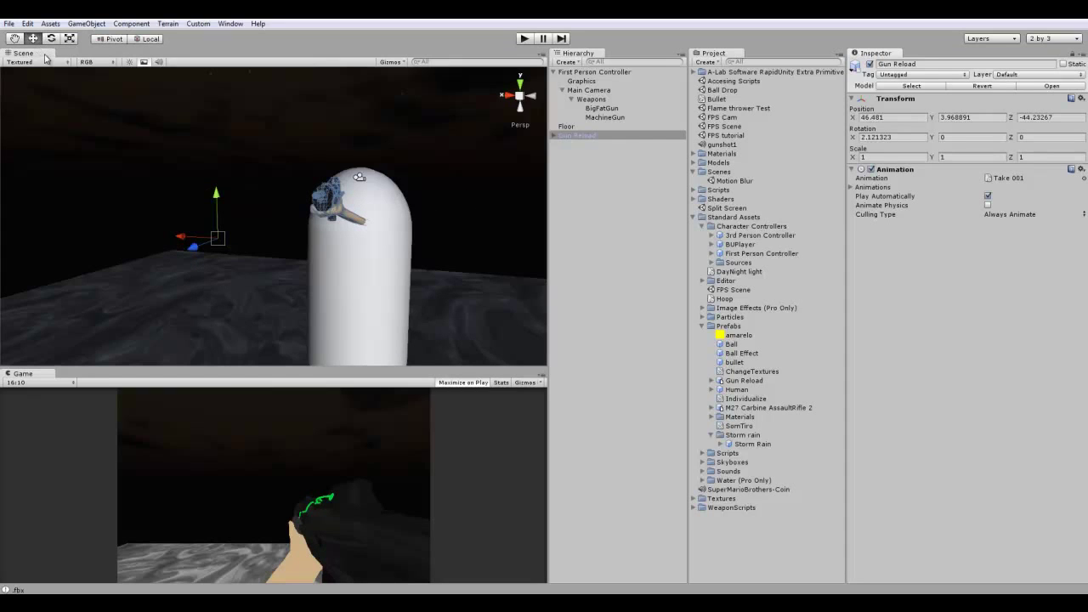
pyautogui.moveTo(216, 198); pyautogui.dragTo(220, 199)
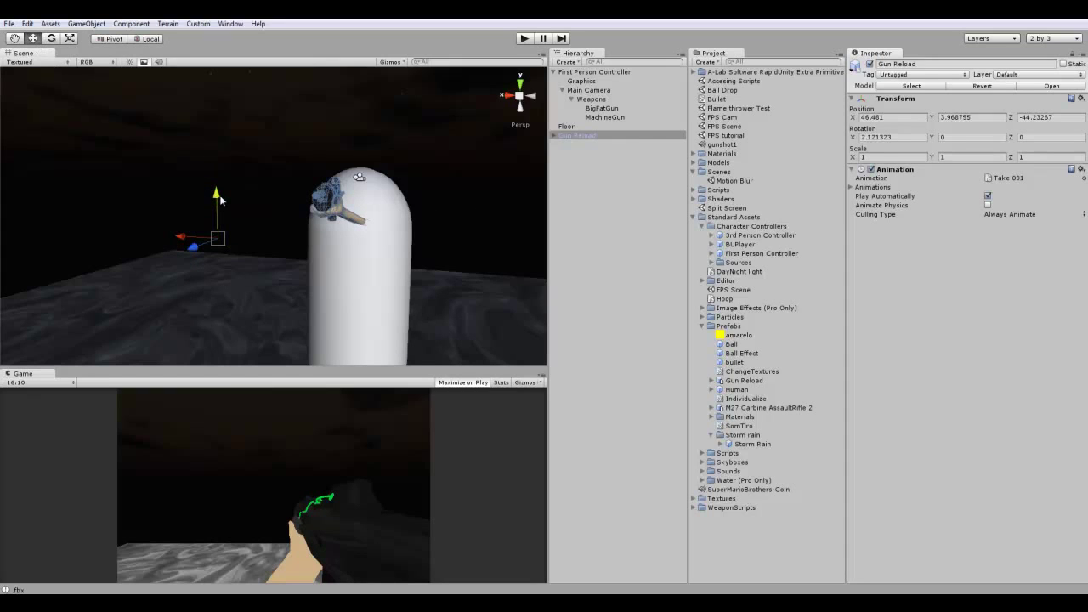
# Step: Rename Gun Reload as littlemachinegun and make it a child of MachineGun
pyautogui.click(583, 137)
pyautogui.click(601, 138)
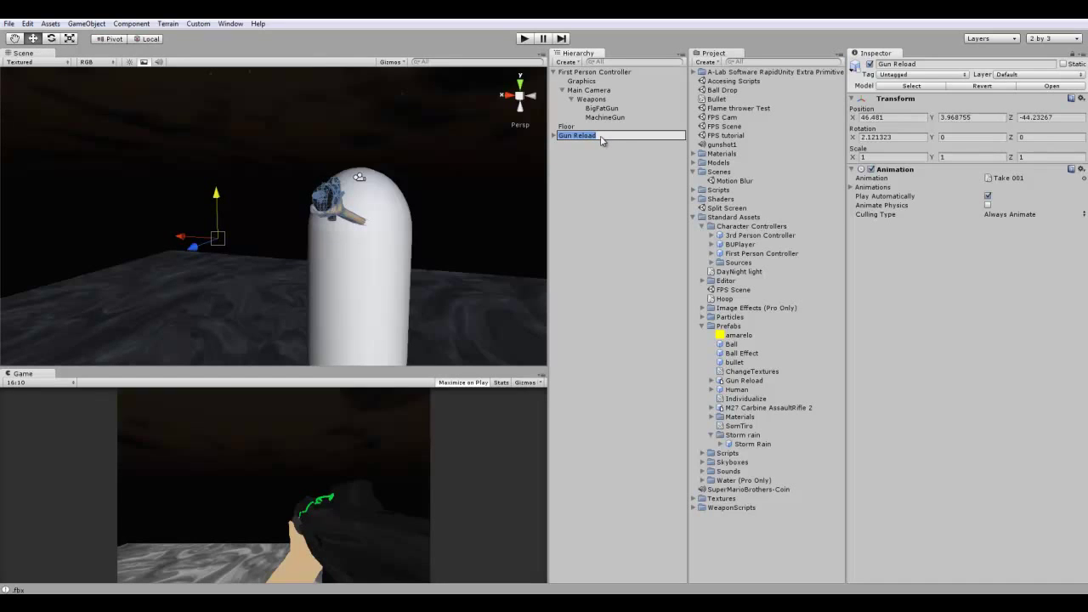
pyautogui.write('m')
pyautogui.write('ittlemachinegun')
pyautogui.press('Return')
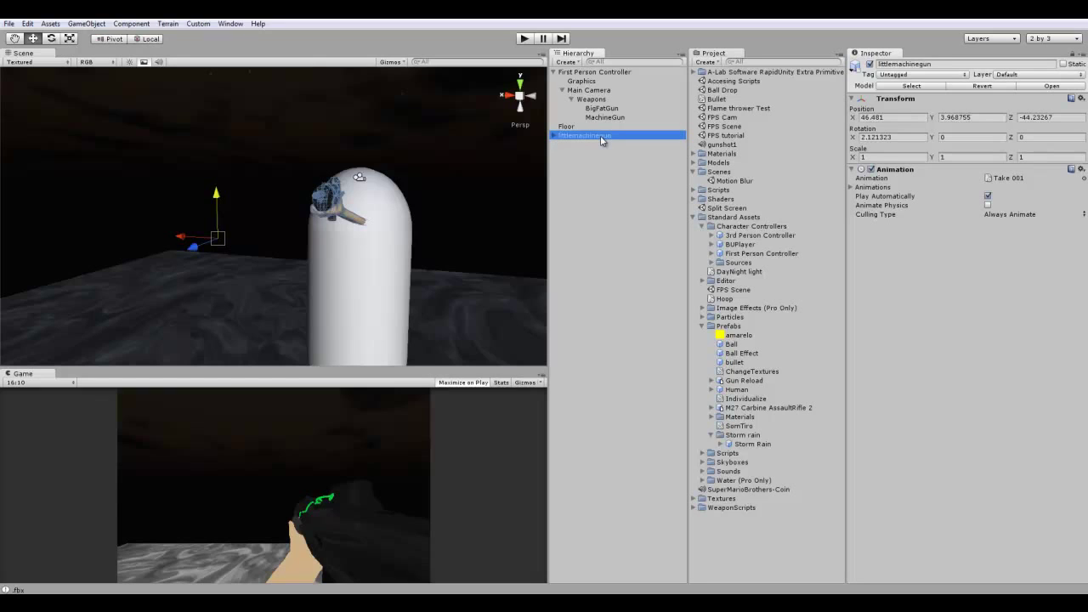
pyautogui.moveTo(580, 141); pyautogui.dragTo(626, 117)
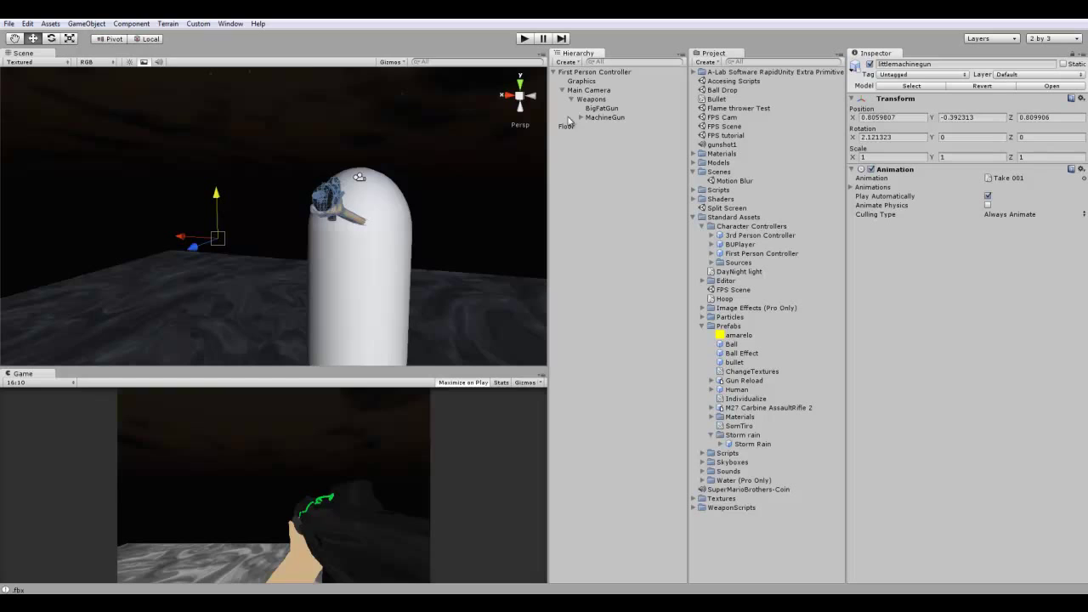
# Step: Duplicate the littlemachinegun model inside MachineGun
pyautogui.click(602, 108)
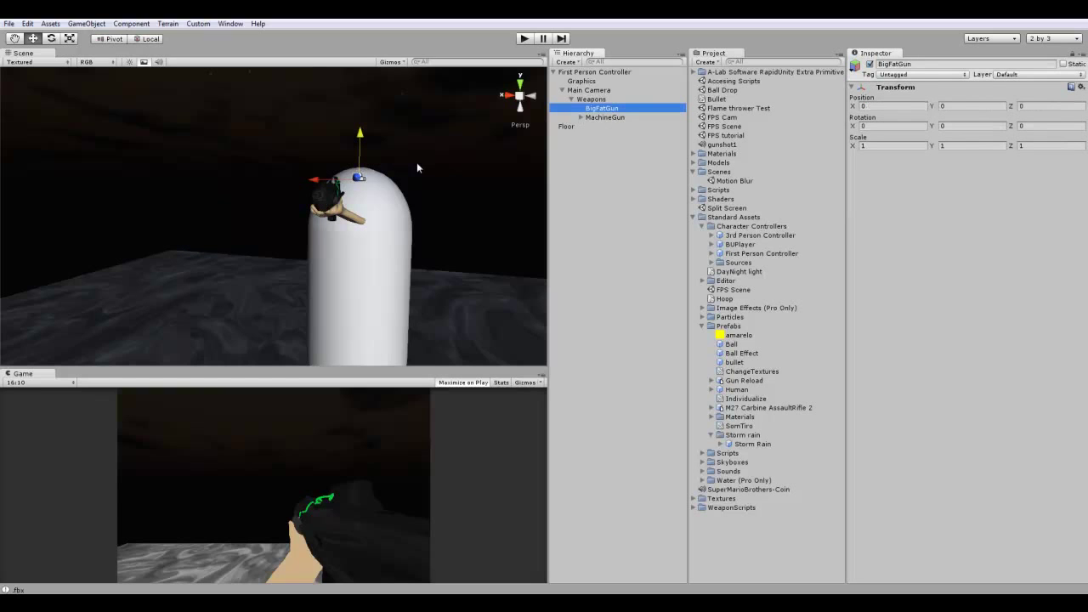
pyautogui.click(599, 117)
pyautogui.click(605, 126)
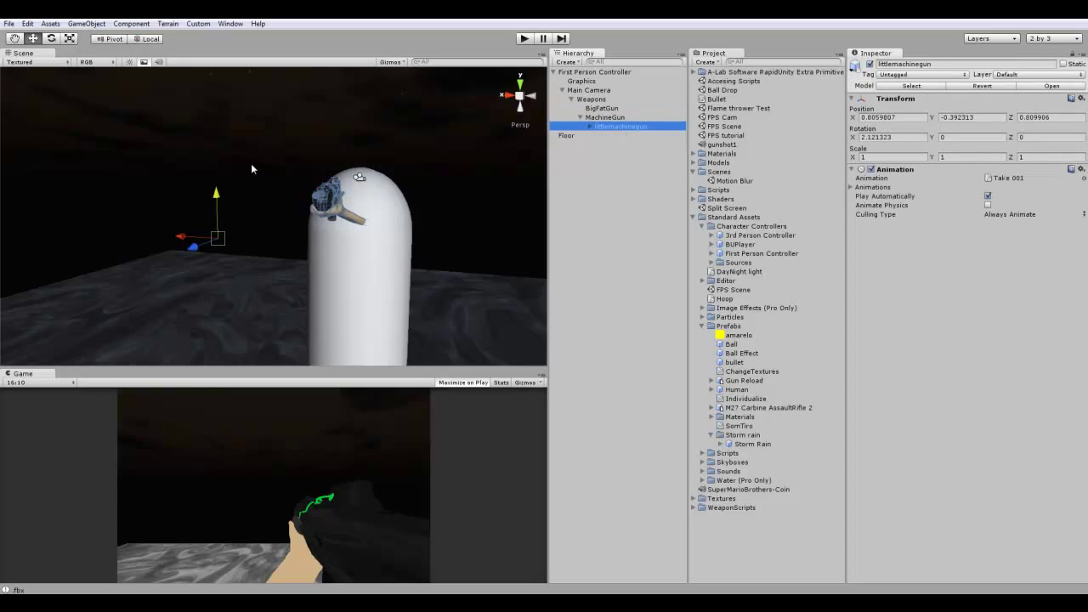
pyautogui.keyDown('alt'); pyautogui.moveTo(452, 204); pyautogui.dragTo(234, 203); pyautogui.keyUp('alt')
pyautogui.scroll(3, 320, 253)
pyautogui.scroll(-2, 320, 251)
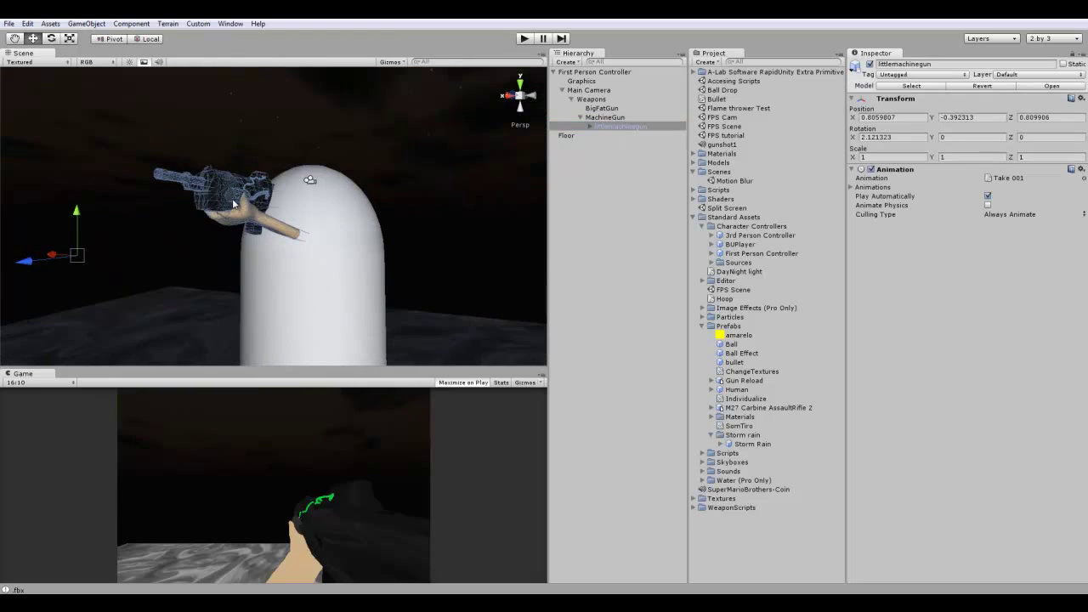
pyautogui.hotkey('ctrl', 'd')
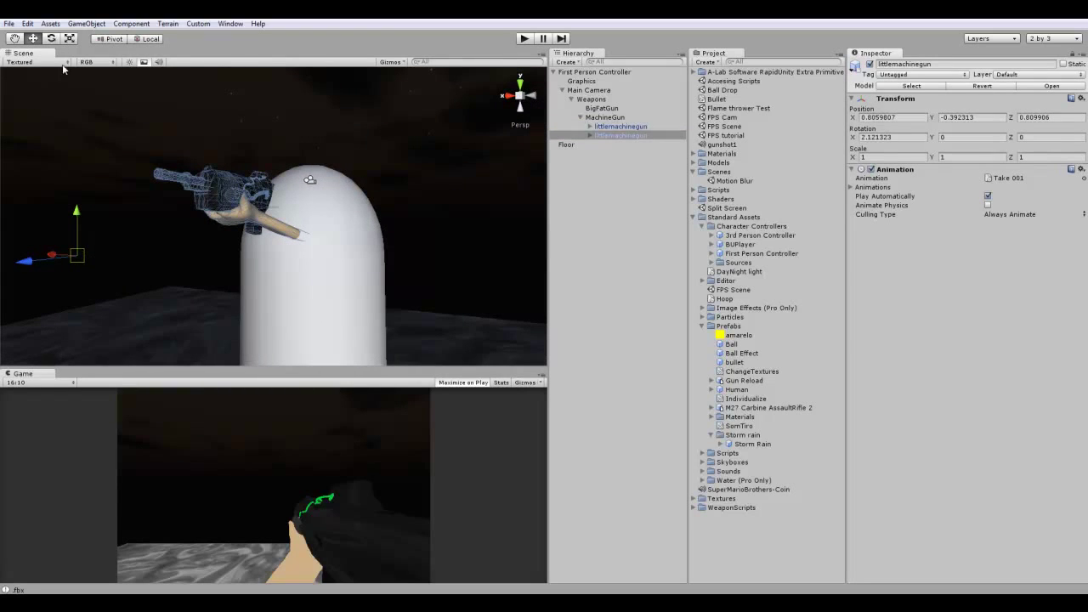
# Step: Scale the duplicate gun to about 1.23 in X and 1.34 in Y, and move it to about X 0.93
pyautogui.press('r')
pyautogui.moveTo(75, 213); pyautogui.dragTo(139, 223)
pyautogui.moveTo(48, 271); pyautogui.dragTo(41, 268)
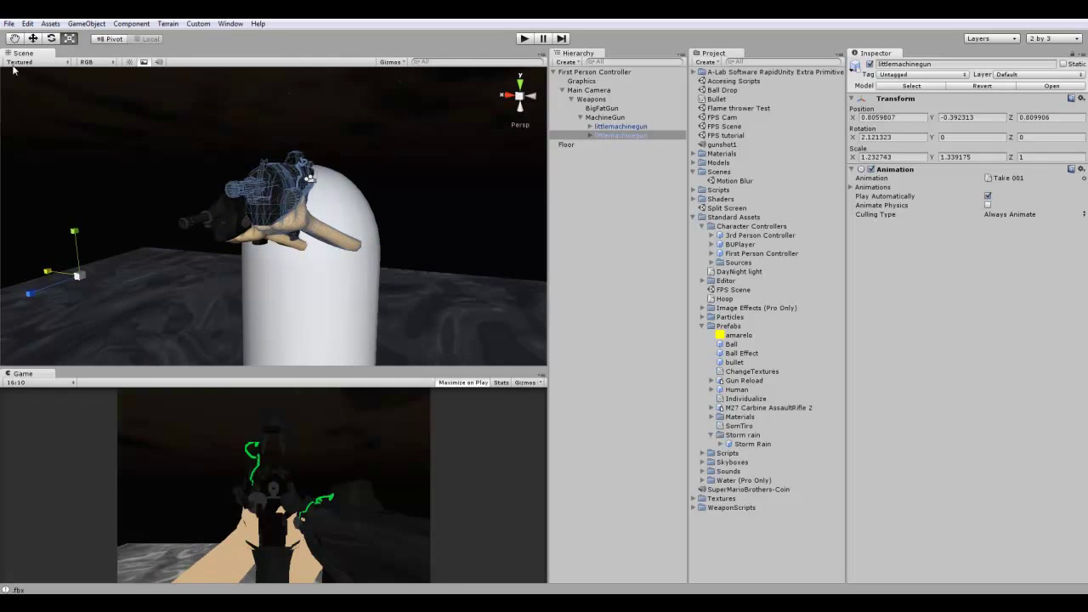
pyautogui.click(51, 38)
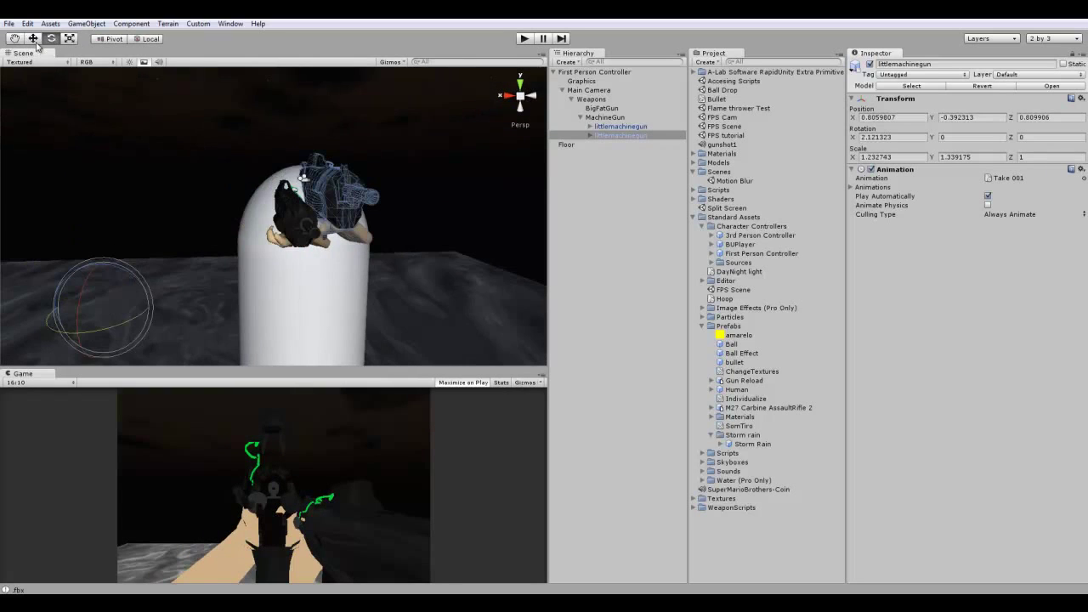
pyautogui.click(34, 40)
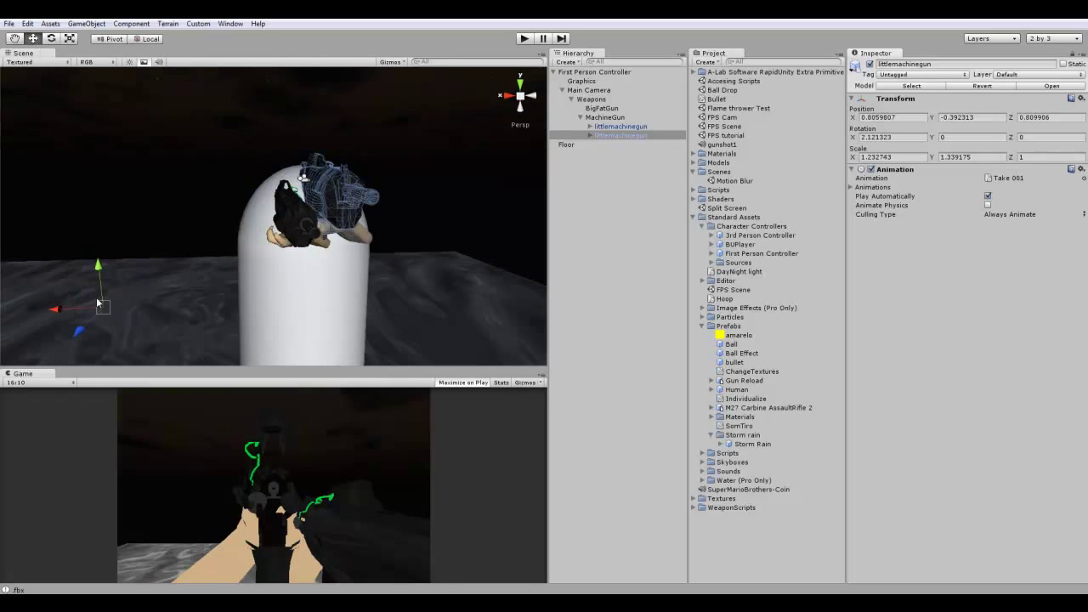
pyautogui.moveTo(71, 308); pyautogui.dragTo(25, 282)
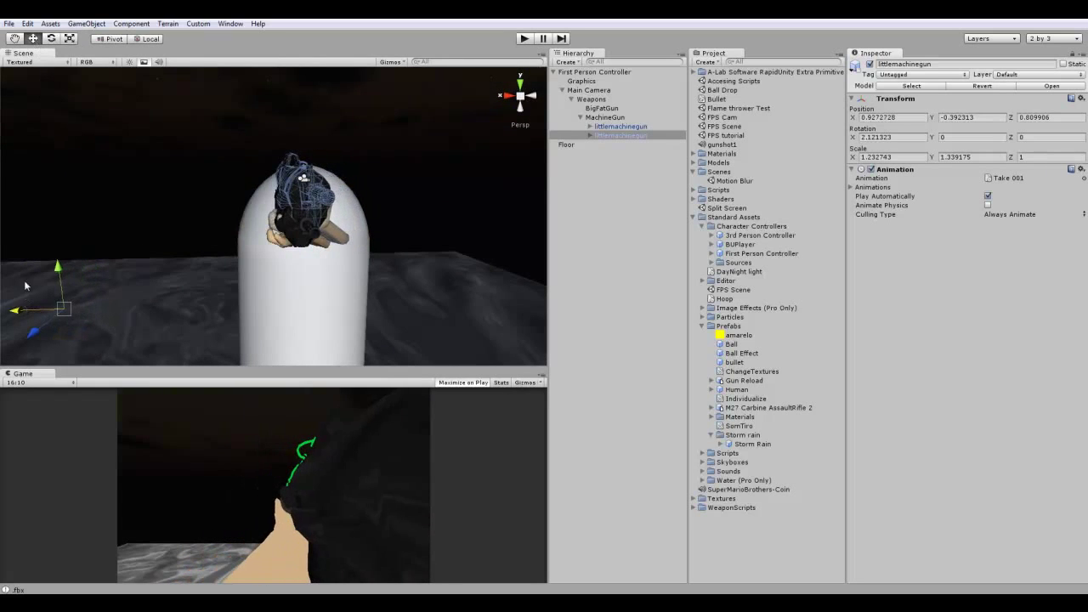
# Step: Scale the duplicate gun to about 0.75 in Z and reposition it at about X 1.00, Y -0.43, Z 0.68
pyautogui.click(70, 38)
pyautogui.keyDown('alt'); pyautogui.moveTo(170, 255); pyautogui.dragTo(226, 273); pyautogui.keyUp('alt')
pyautogui.moveTo(83, 263); pyautogui.dragTo(146, 231)
pyautogui.click(34, 39)
pyautogui.moveTo(127, 198); pyautogui.dragTo(138, 261)
pyautogui.moveTo(76, 292); pyautogui.dragTo(57, 291)
pyautogui.moveTo(97, 251); pyautogui.dragTo(95, 244)
pyautogui.moveTo(88, 308); pyautogui.dragTo(103, 281)
pyautogui.keyDown('alt'); pyautogui.moveTo(316, 279); pyautogui.dragTo(195, 255); pyautogui.keyUp('alt')
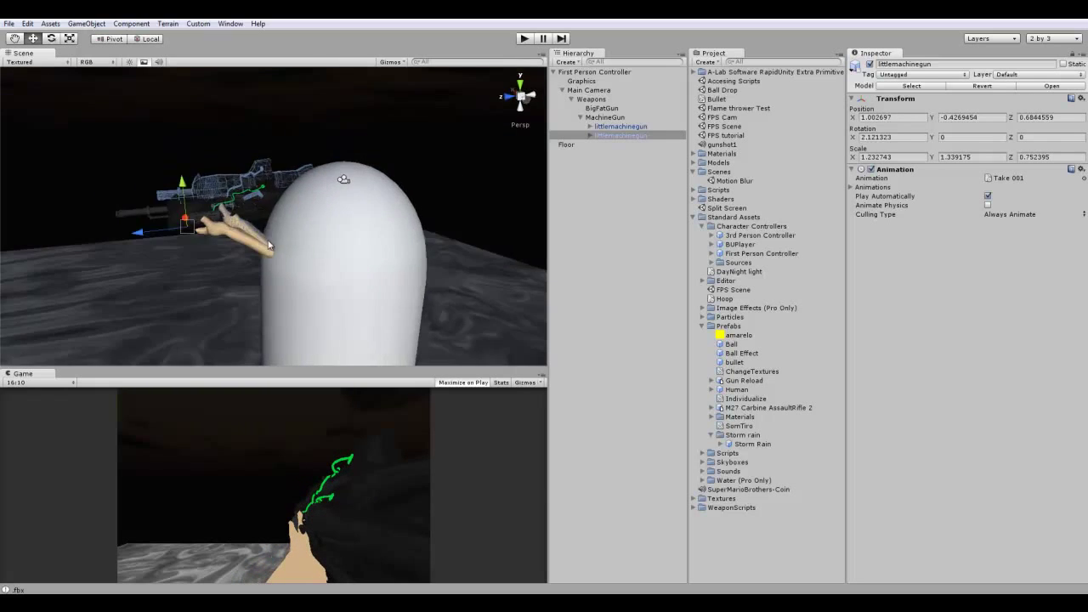
# Step: Delete the arm mesh from the duplicate gun's pasted__group5
pyautogui.scroll(5, 182, 265)
pyautogui.click(182, 265)
pyautogui.click(182, 266)
pyautogui.click(193, 254)
pyautogui.click(210, 249)
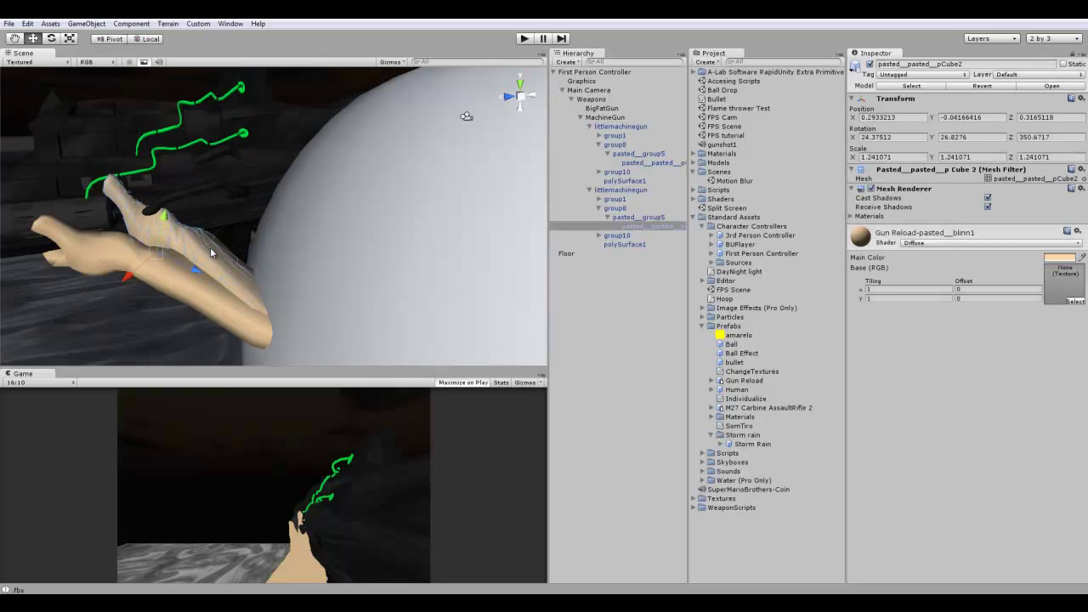
pyautogui.press('Delete')
pyautogui.press('Return')
# Step: Rename the duplicate littlemachinegun as bigfatgun
pyautogui.keyDown('alt'); pyautogui.moveTo(214, 252); pyautogui.dragTo(376, 136); pyautogui.keyUp('alt')
pyautogui.click(226, 185)
pyautogui.click(211, 160)
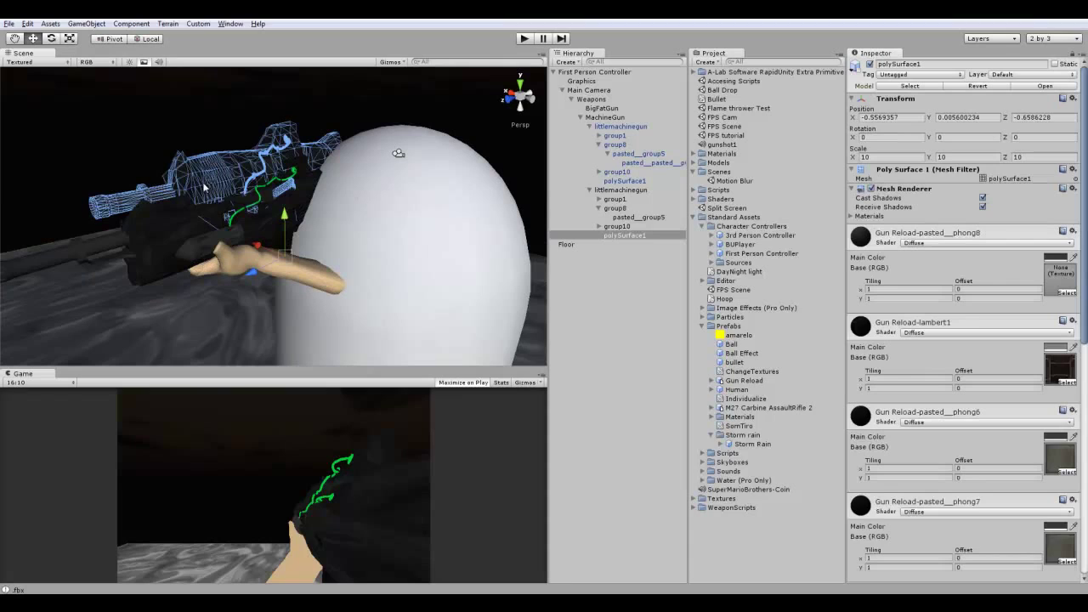
pyautogui.click(600, 190)
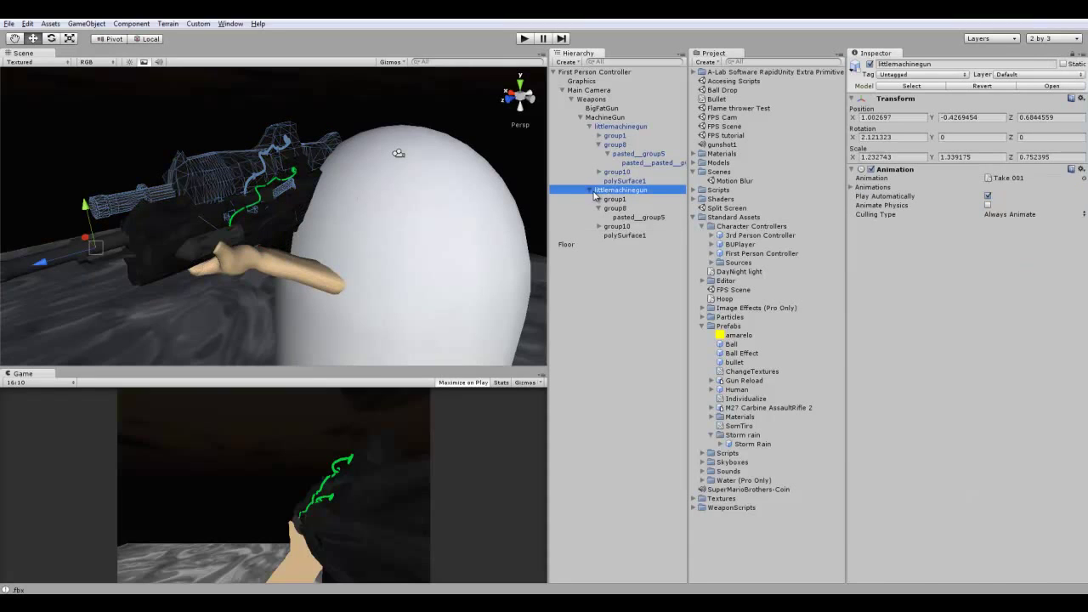
pyautogui.click(590, 191)
pyautogui.click(643, 190)
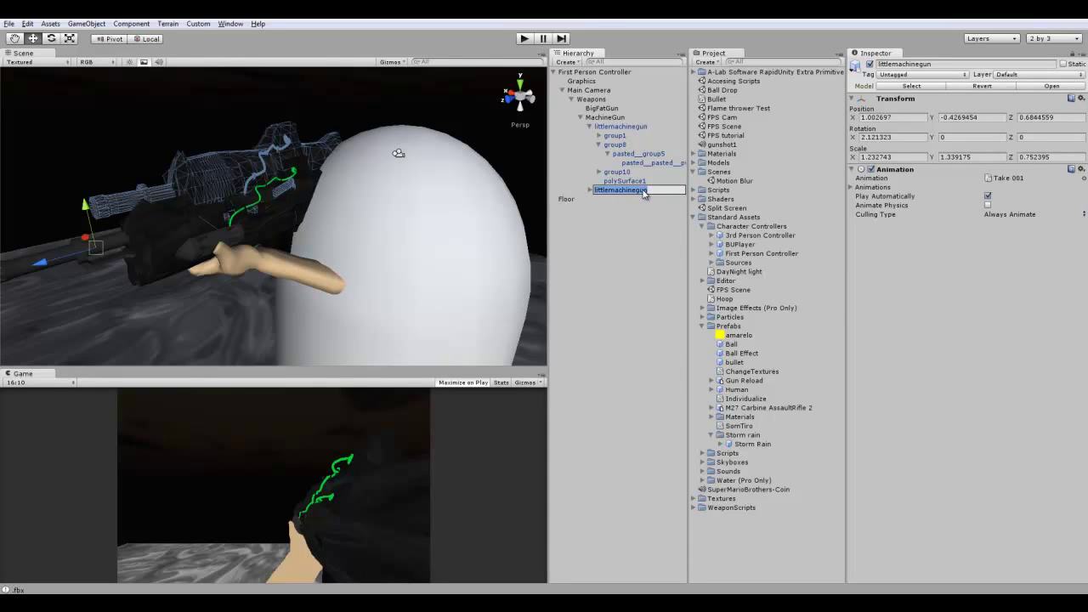
pyautogui.write('bigfatgun')
pyautogui.press('Return')
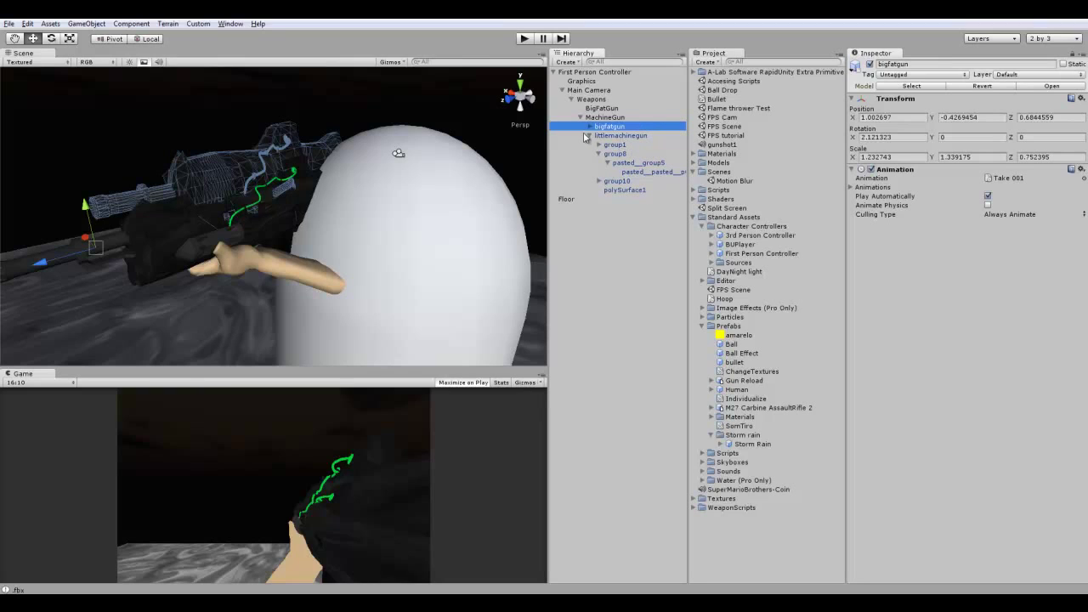
# Step: Make bigfatgun a child of the BigFatGun object, and collapse the MachineGun hierarchy
pyautogui.click(590, 134)
pyautogui.moveTo(607, 126); pyautogui.dragTo(617, 110)
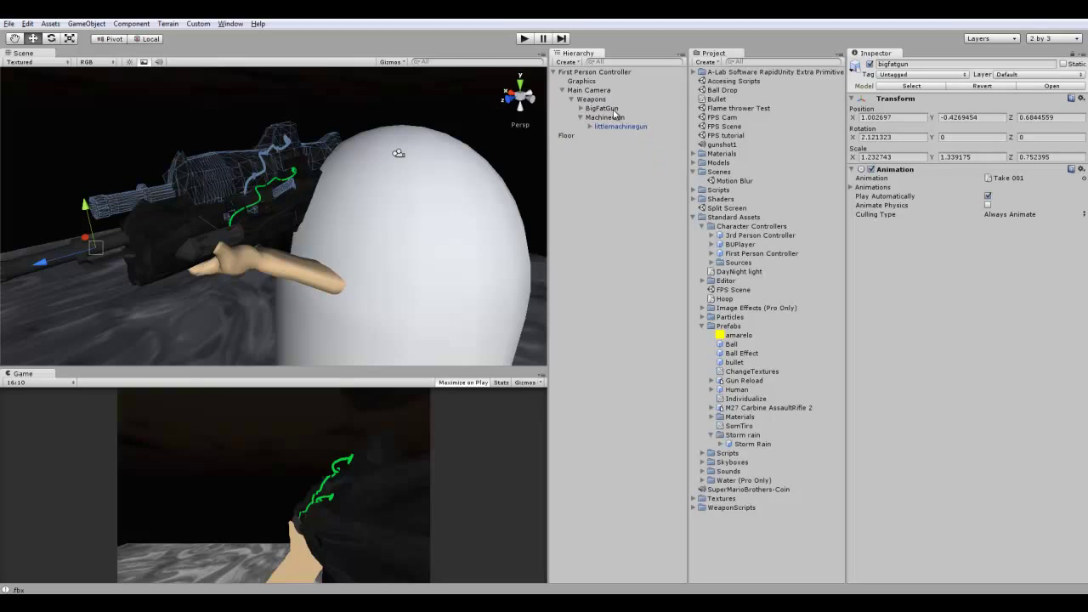
pyautogui.click(613, 110)
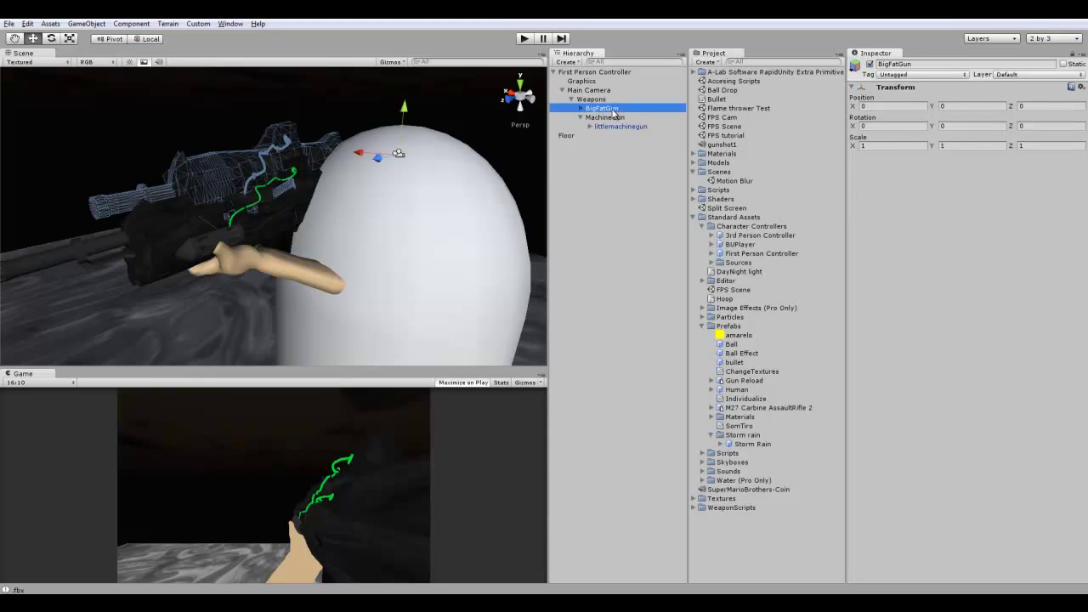
pyautogui.keyDown('alt'); pyautogui.moveTo(320, 192); pyautogui.dragTo(345, 183); pyautogui.keyUp('alt')
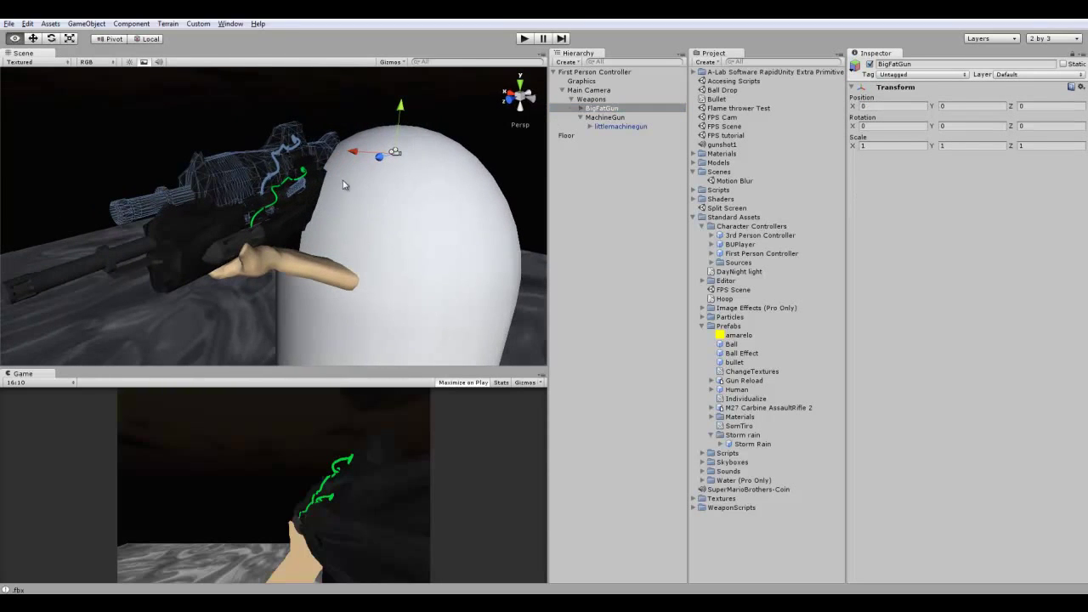
pyautogui.click(581, 118)
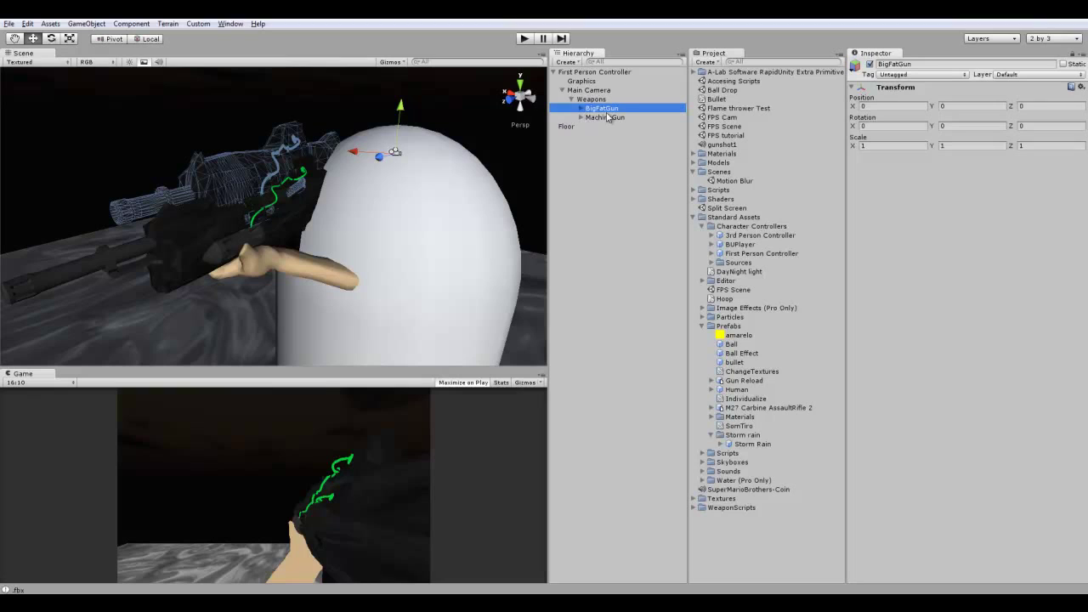
# Step: Attach the MachineGun script from WeaponScripts to both the MachineGun and BigFatGun objects, and check its Range, Fire Rate and Muzzle Flash settings
pyautogui.click(694, 508)
pyautogui.scroll(-3, 707, 494)
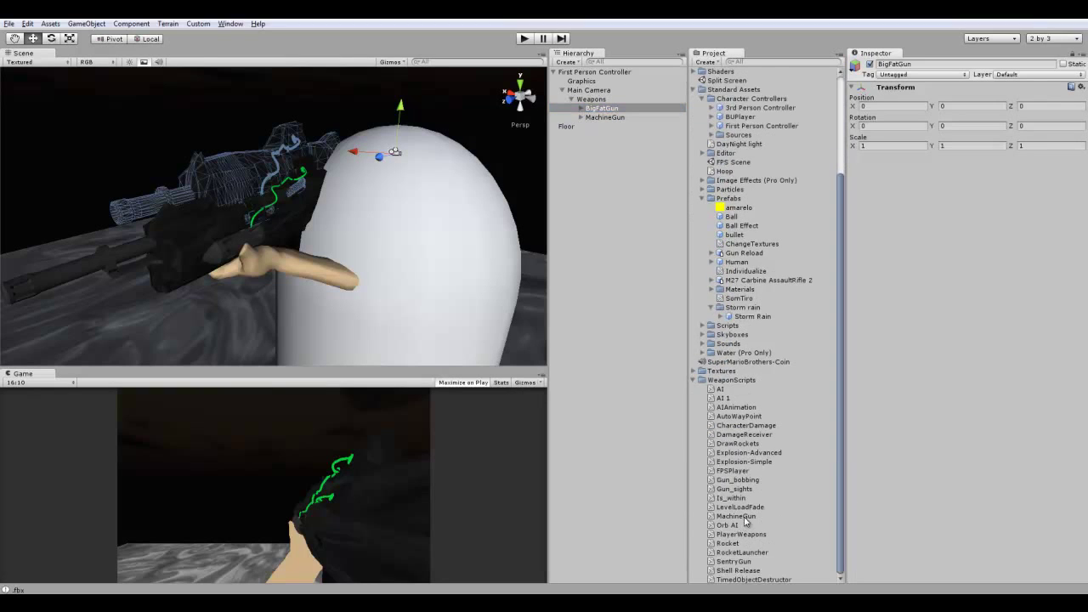
pyautogui.moveTo(752, 518); pyautogui.dragTo(625, 121)
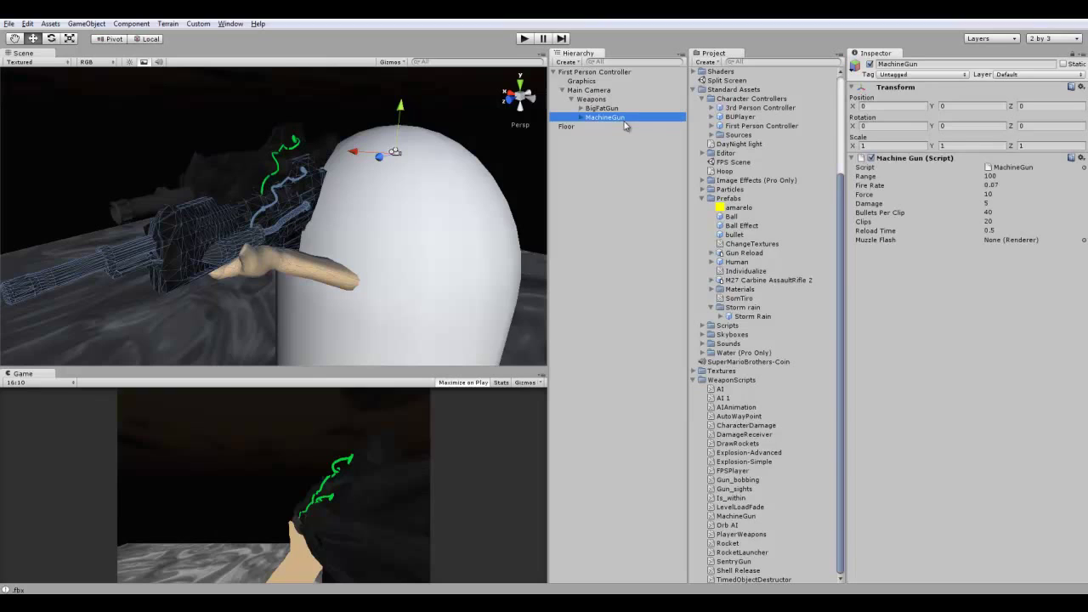
pyautogui.moveTo(744, 517); pyautogui.dragTo(613, 110)
pyautogui.click(1009, 176)
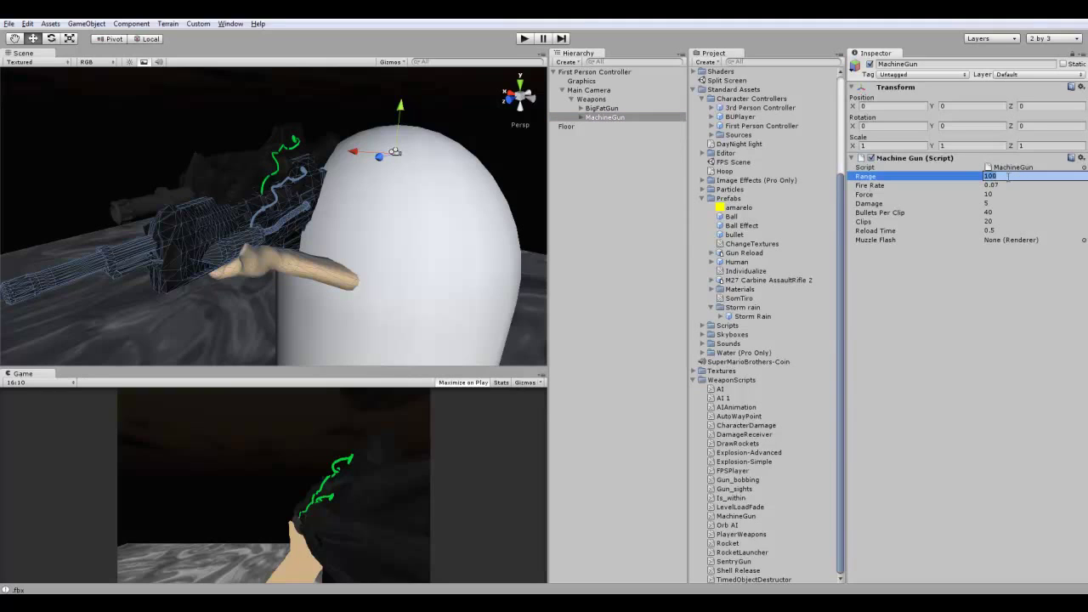
pyautogui.click(1013, 186)
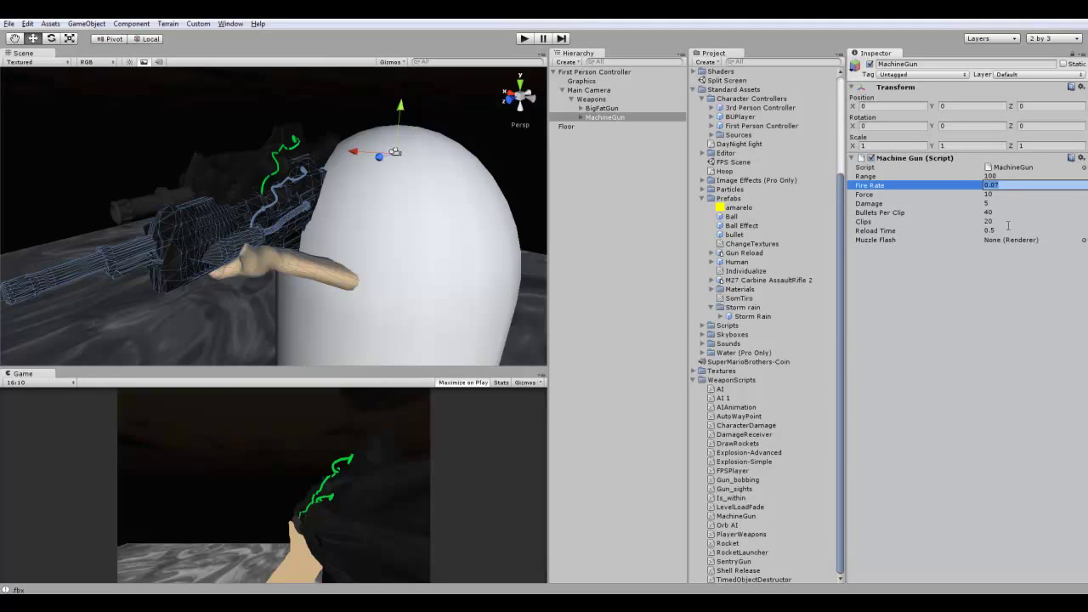
pyautogui.click(1030, 242)
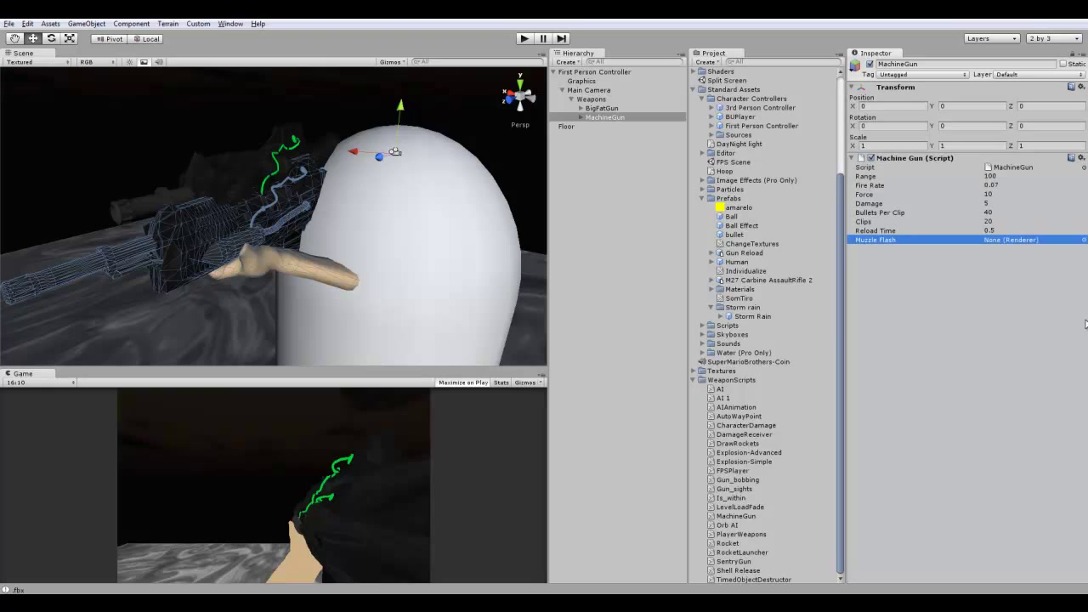
# Step: Create a cube and place it in front of the guns at about X 46.20, Y 4.32, Z -44.19
pyautogui.scroll(-3, 223, 197)
pyautogui.moveTo(473, 173); pyautogui.dragTo(400, 233, button='right')
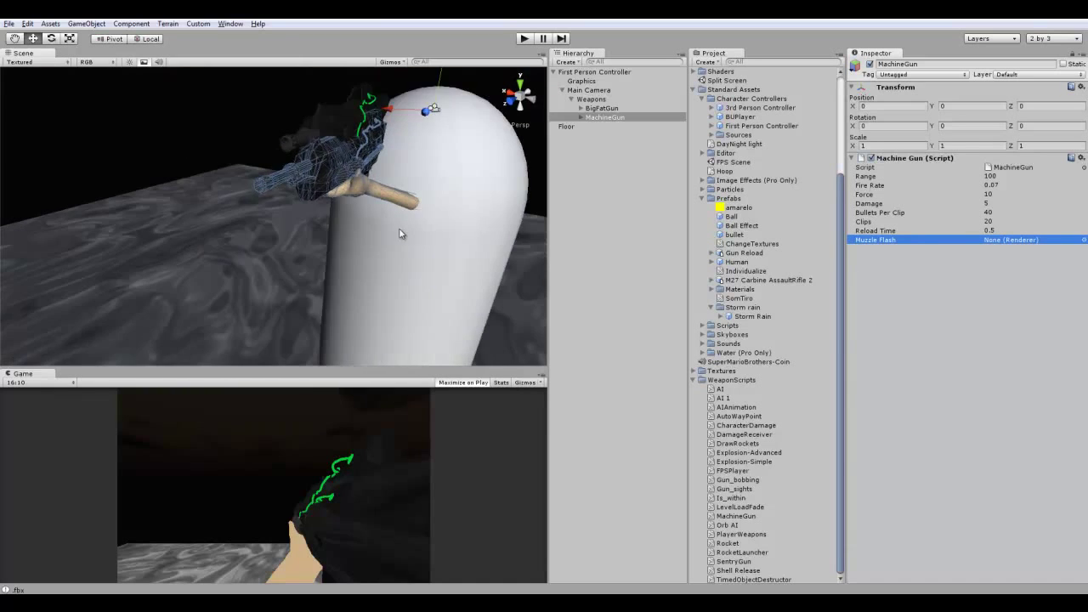
pyautogui.scroll(-5, 357, 235)
pyautogui.click(86, 23)
pyautogui.moveTo(123, 56)
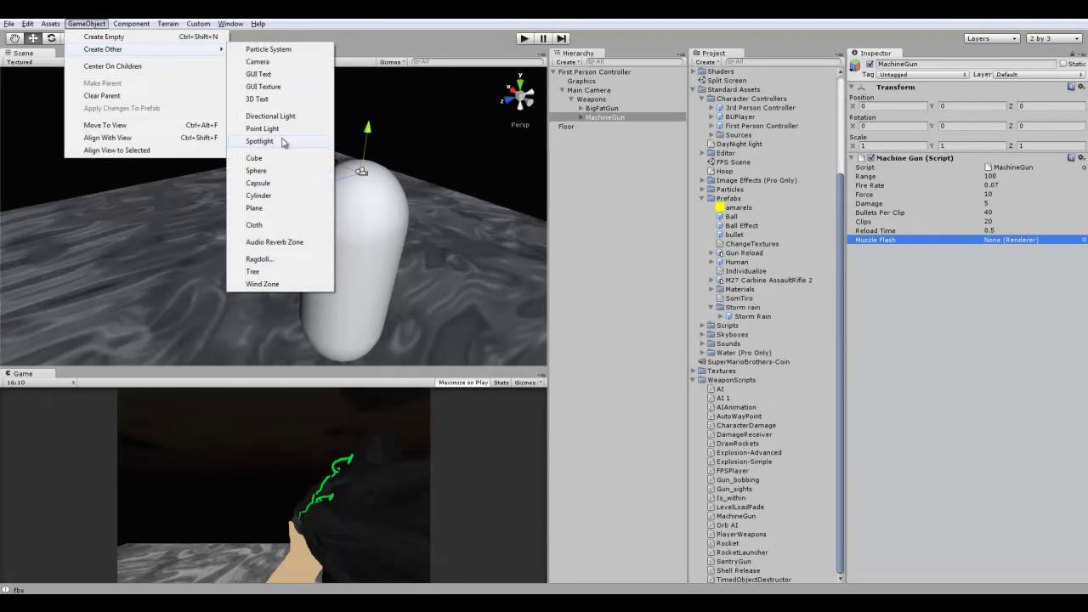
pyautogui.click(288, 162)
pyautogui.moveTo(270, 214); pyautogui.dragTo(247, 185)
# Step: Scale the cube to about 0.66 in X and 0.61 in Y, and flatten it with a Z scale of 0
pyautogui.click(69, 38)
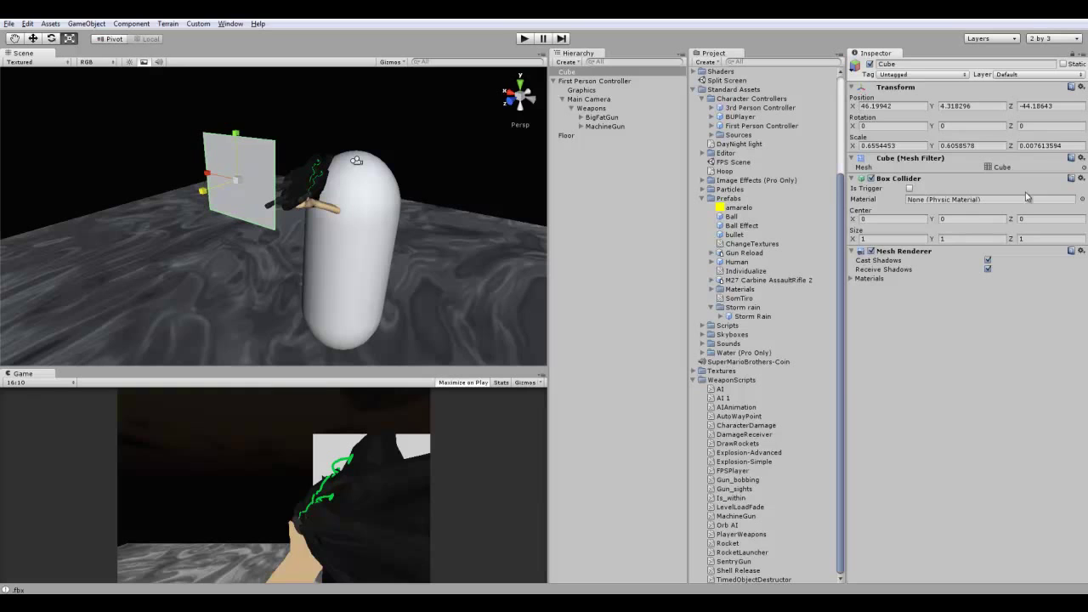
pyautogui.click(1043, 146)
pyautogui.write('0')
# Step: Apply the muzzleFlash texture from the Textures folder to the flattened cube
pyautogui.scroll(5, 260, 236)
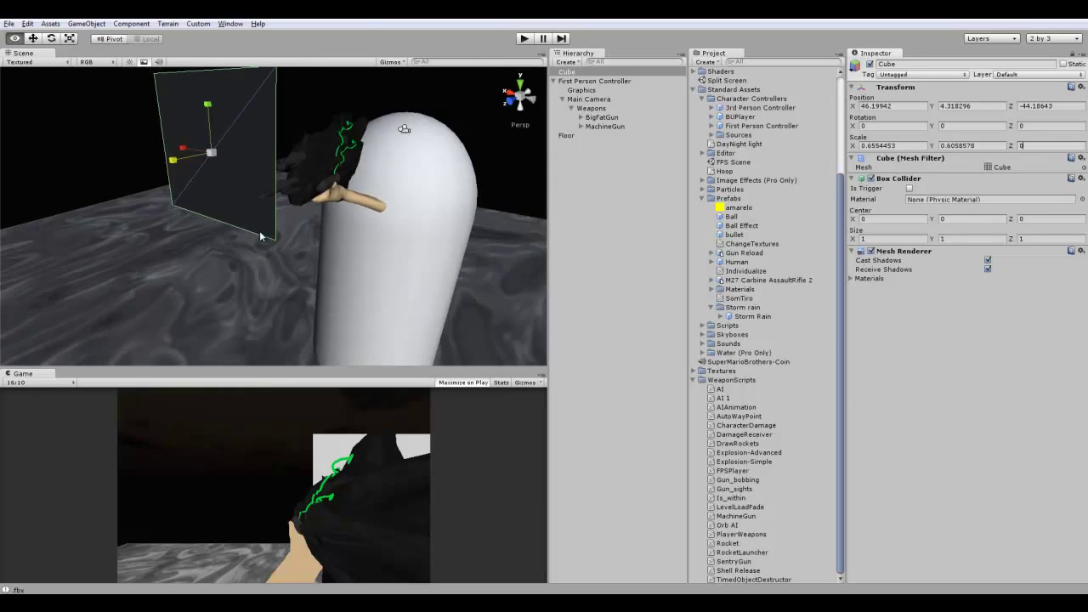
pyautogui.moveTo(260, 235)
pyautogui.keyDown('alt'); pyautogui.mouseDown()
pyautogui.moveTo(407, 263)
pyautogui.moveTo(307, 286)
pyautogui.moveTo(255, 222)
pyautogui.mouseUp(); pyautogui.keyUp('alt')
pyautogui.scroll(5, 407, 263)
pyautogui.keyDown('alt'); pyautogui.moveTo(255, 223); pyautogui.dragTo(892, 432, button='right'); pyautogui.keyUp('alt')
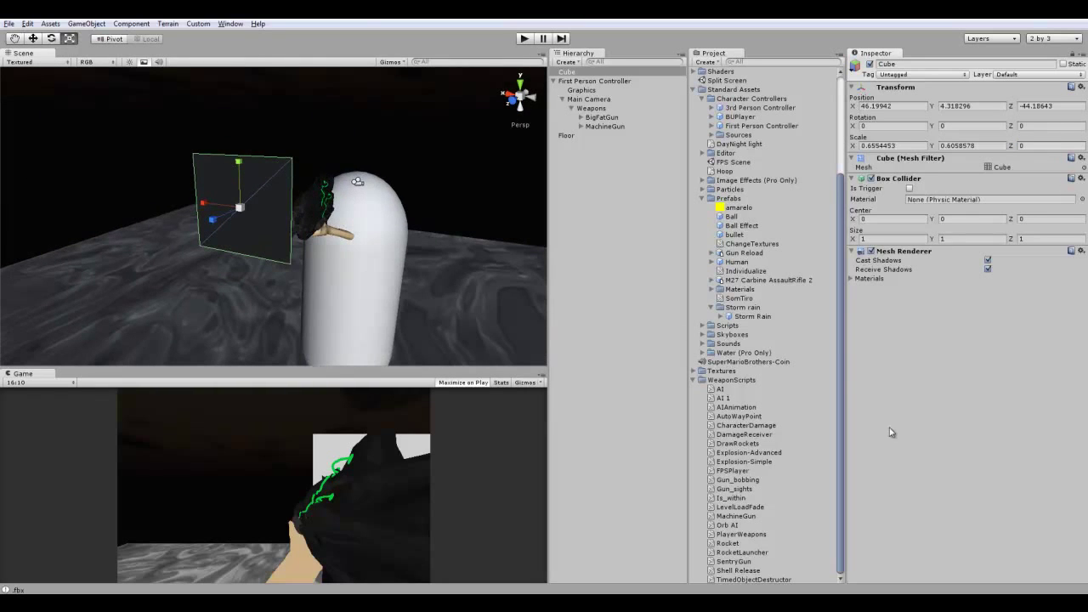
pyautogui.click(693, 380)
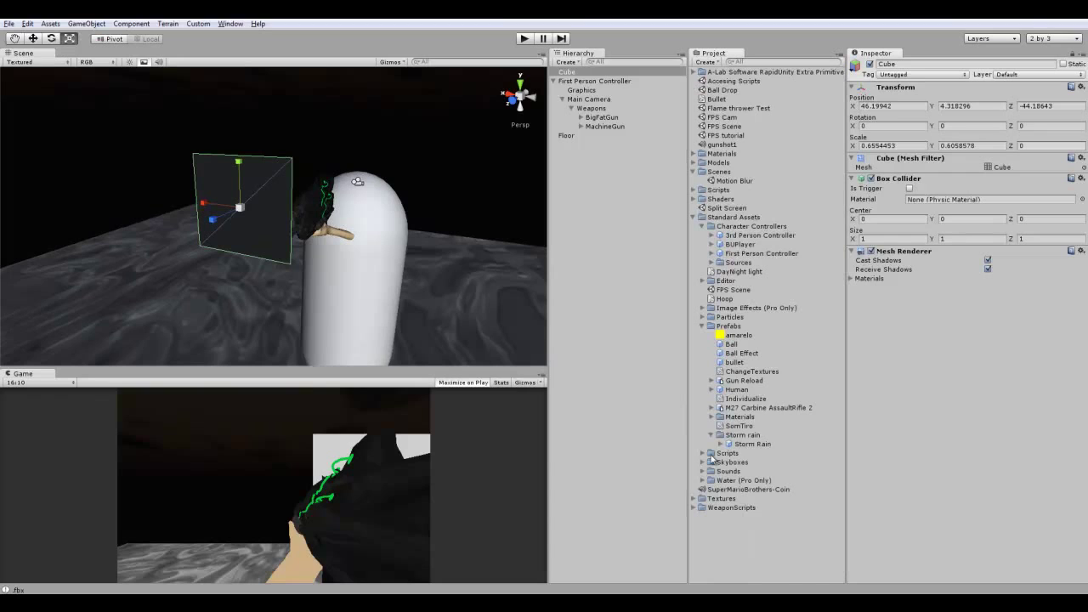
pyautogui.scroll(2, 152, 179)
pyautogui.scroll(4, 152, 179)
pyautogui.keyDown('alt'); pyautogui.moveTo(281, 233); pyautogui.dragTo(434, 196); pyautogui.keyUp('alt')
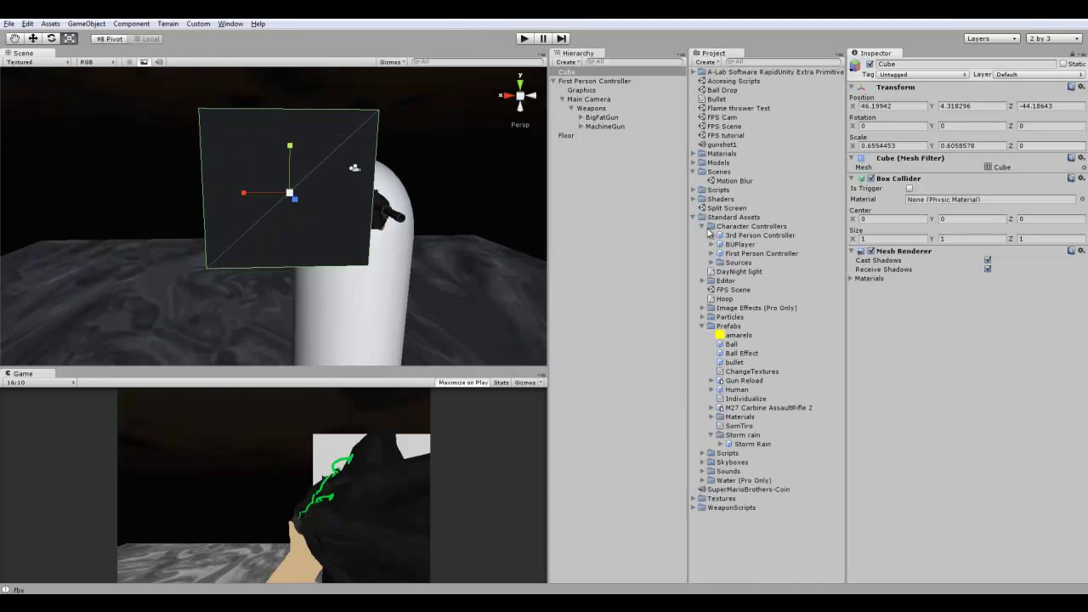
pyautogui.click(702, 327)
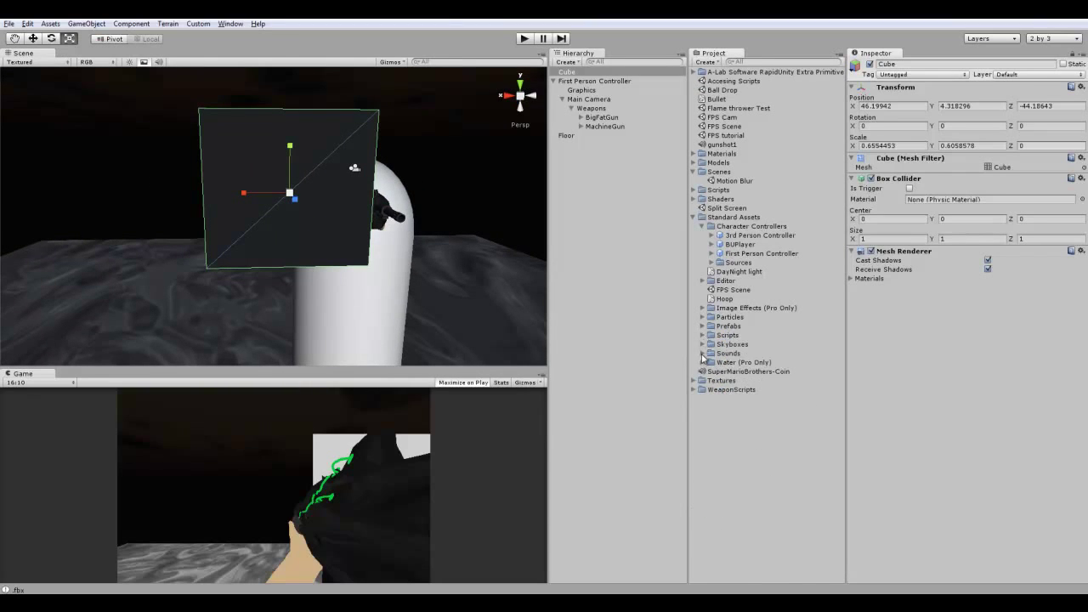
pyautogui.click(694, 380)
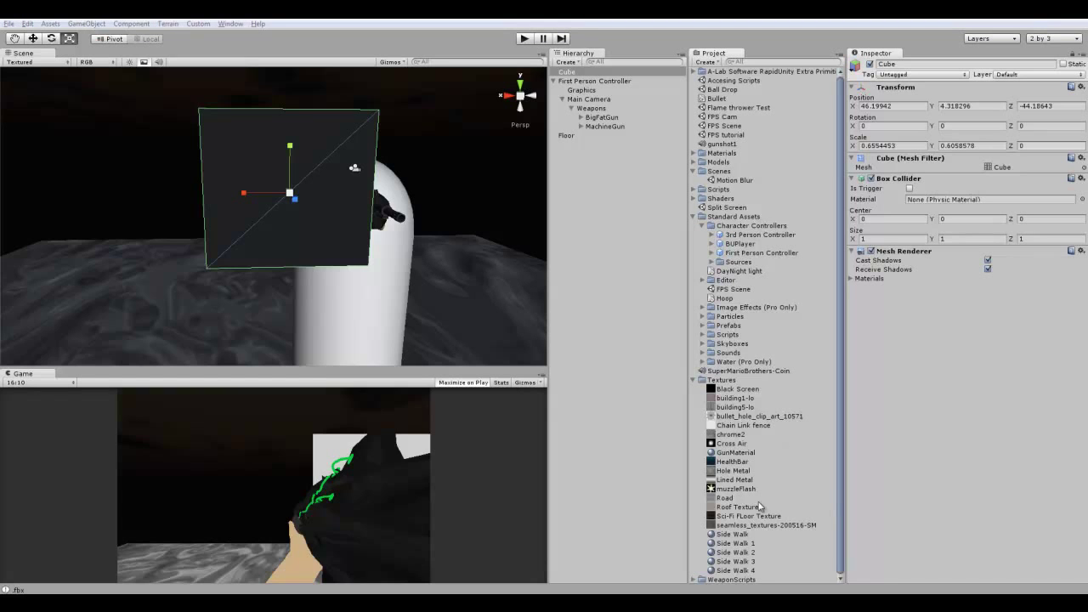
pyautogui.moveTo(758, 490); pyautogui.dragTo(185, 199)
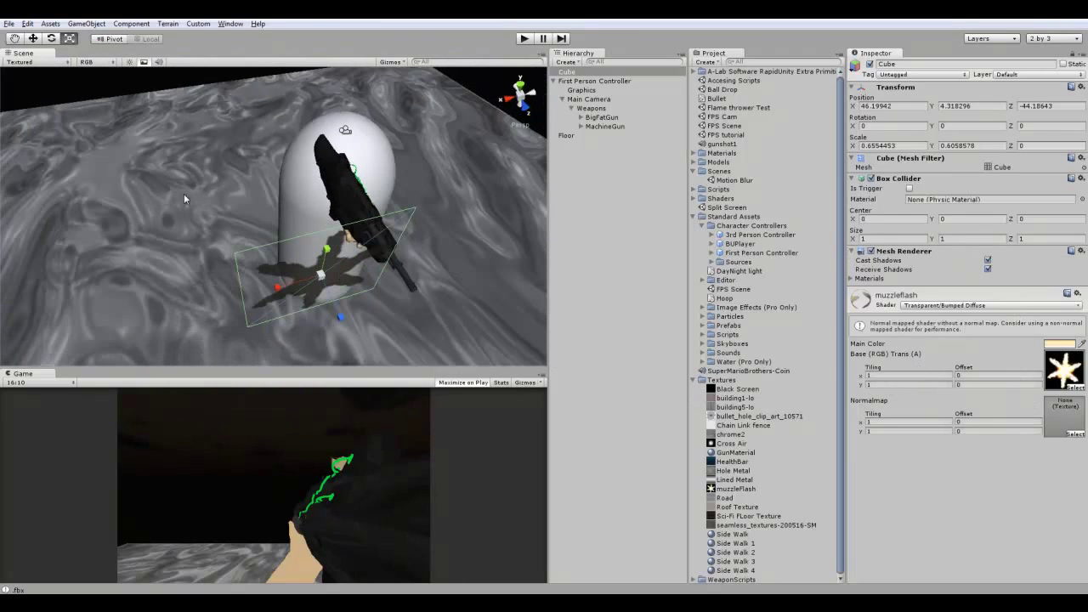
# Step: Move the muzzle flash cube to the little machine gun's barrel, at about X 45.82, Y 4.24, Z -44.04
pyautogui.click(33, 39)
pyautogui.keyDown('alt'); pyautogui.moveTo(238, 246); pyautogui.dragTo(258, 207); pyautogui.keyUp('alt')
pyautogui.scroll(8, 256, 207)
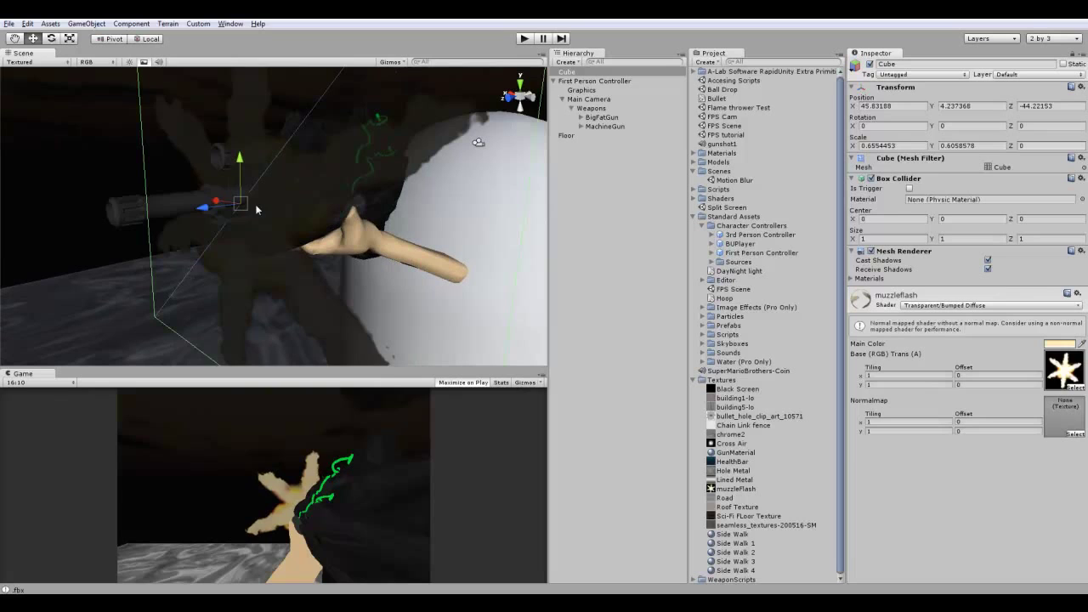
pyautogui.keyDown('alt'); pyautogui.moveTo(168, 201); pyautogui.dragTo(275, 209); pyautogui.keyUp('alt')
pyautogui.moveTo(468, 178); pyautogui.dragTo(398, 187, button='middle')
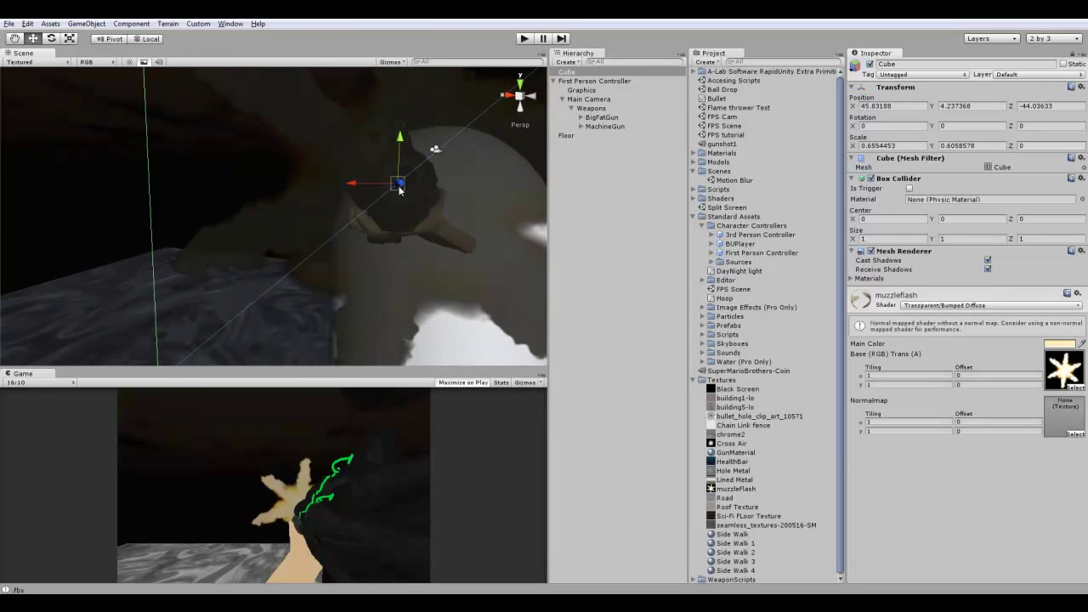
pyautogui.moveTo(397, 187); pyautogui.dragTo(477, 215)
# Step: Duplicate the muzzle flash cube and move the copy to the big gun's barrel, at about X 45.87, Y 4.32, Z -44.20
pyautogui.hotkey('ctrl', 'd')
pyautogui.moveTo(534, 254); pyautogui.dragTo(536, 174)
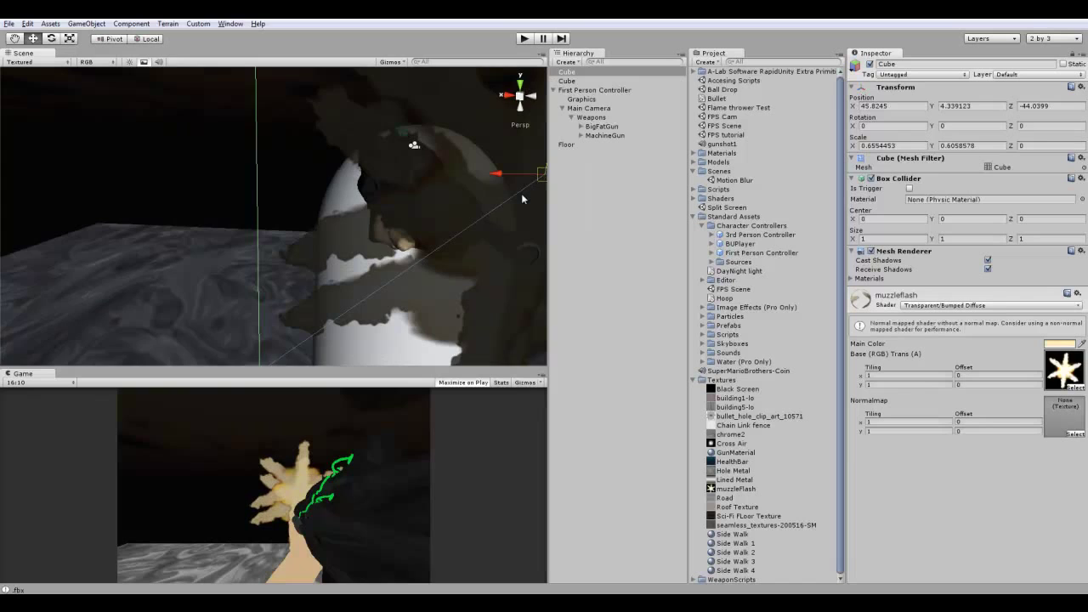
pyautogui.moveTo(522, 194); pyautogui.dragTo(496, 199, button='middle')
pyautogui.keyDown('alt'); pyautogui.moveTo(495, 202); pyautogui.dragTo(166, 247); pyautogui.keyUp('alt')
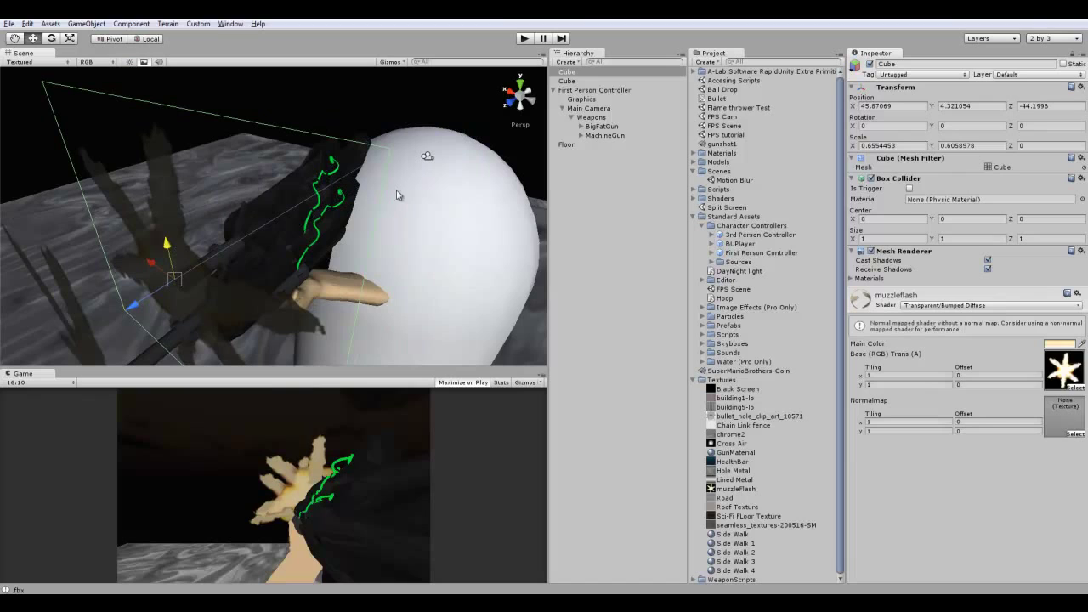
# Step: Scale the duplicate muzzle flash to about 1.16 in X and 1.07 in Y, and rename it BFMuzzleFlash
pyautogui.press('f')
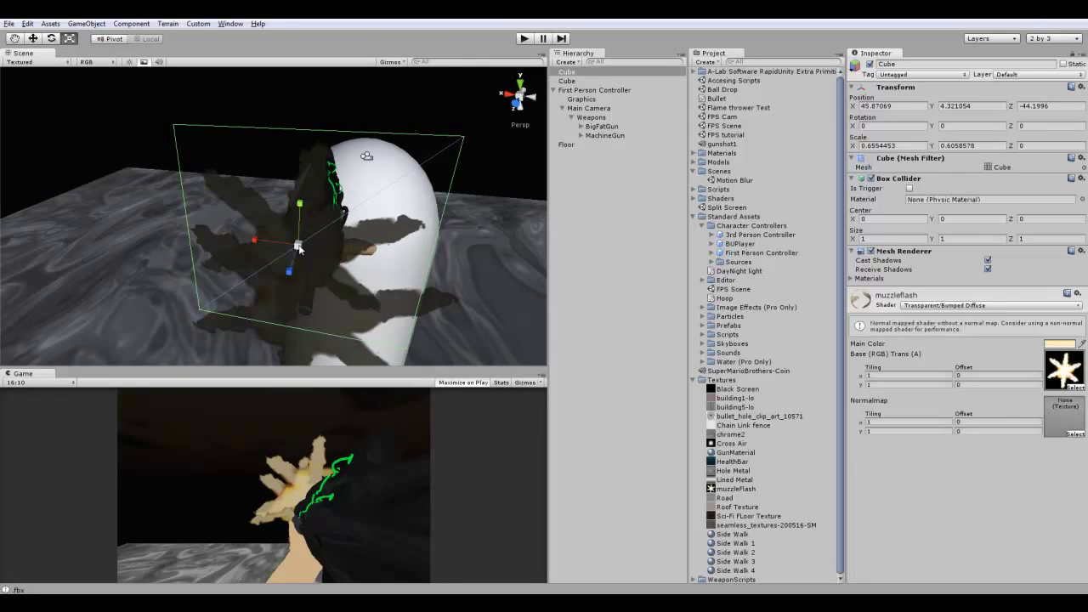
pyautogui.keyDown('alt'); pyautogui.moveTo(300, 248); pyautogui.dragTo(348, 228); pyautogui.keyUp('alt')
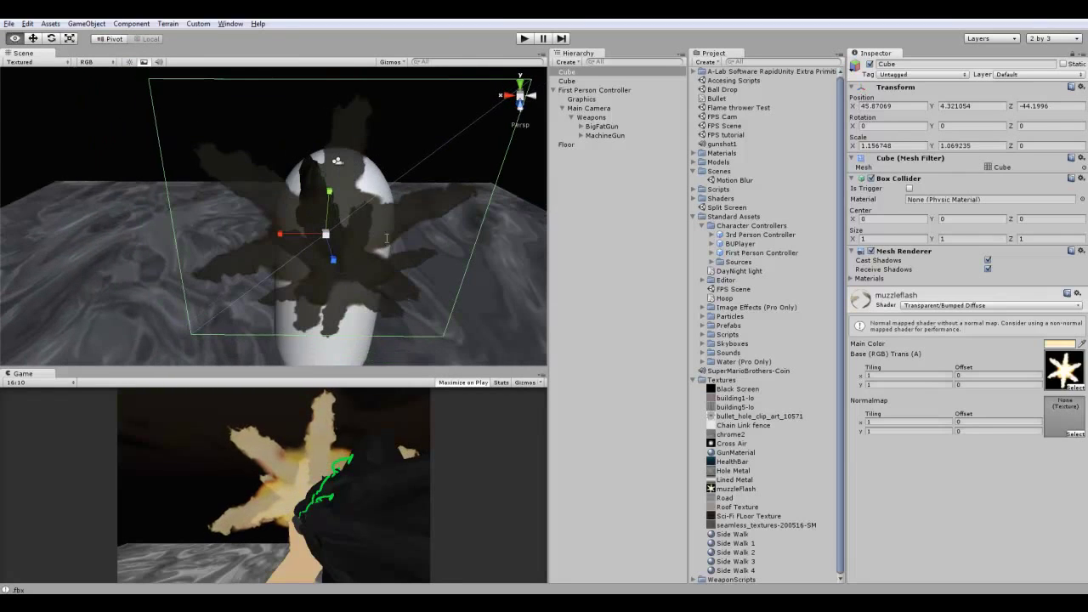
pyautogui.click(593, 74)
pyautogui.click(600, 75)
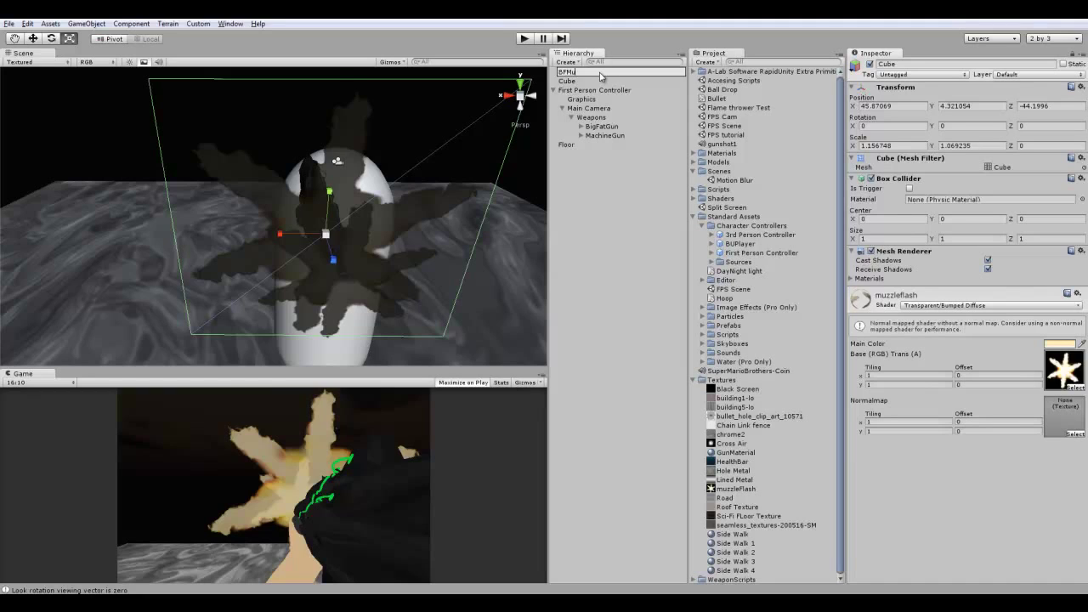
pyautogui.write('BFMuzzleFlash')
pyautogui.press('Return')
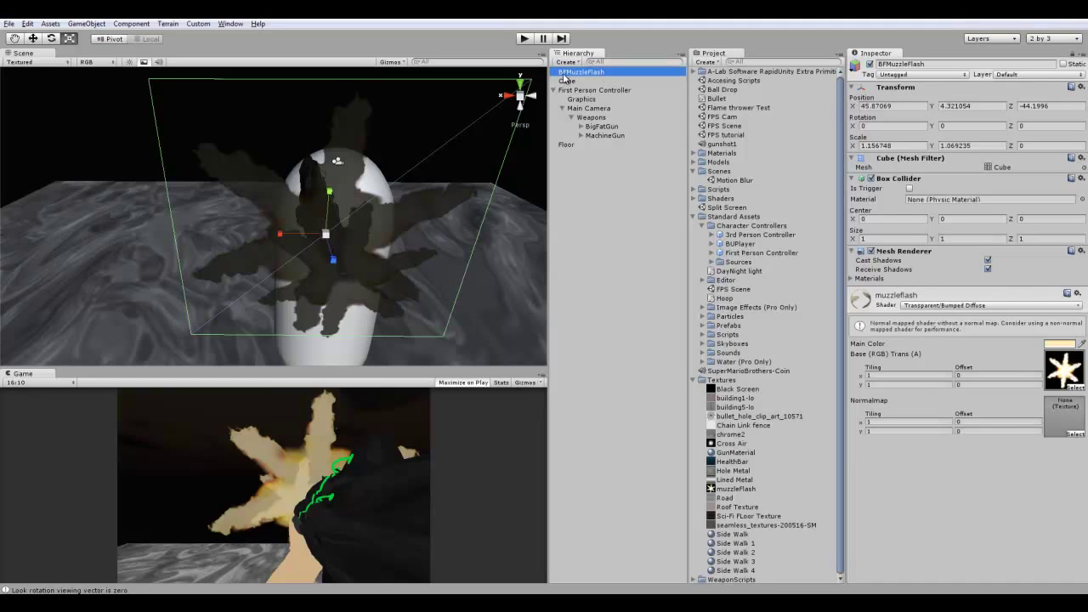
# Step: Rename the remaining muzzle flash cube as LMGMuzzleFlash
pyautogui.click(575, 81)
pyautogui.click(578, 81)
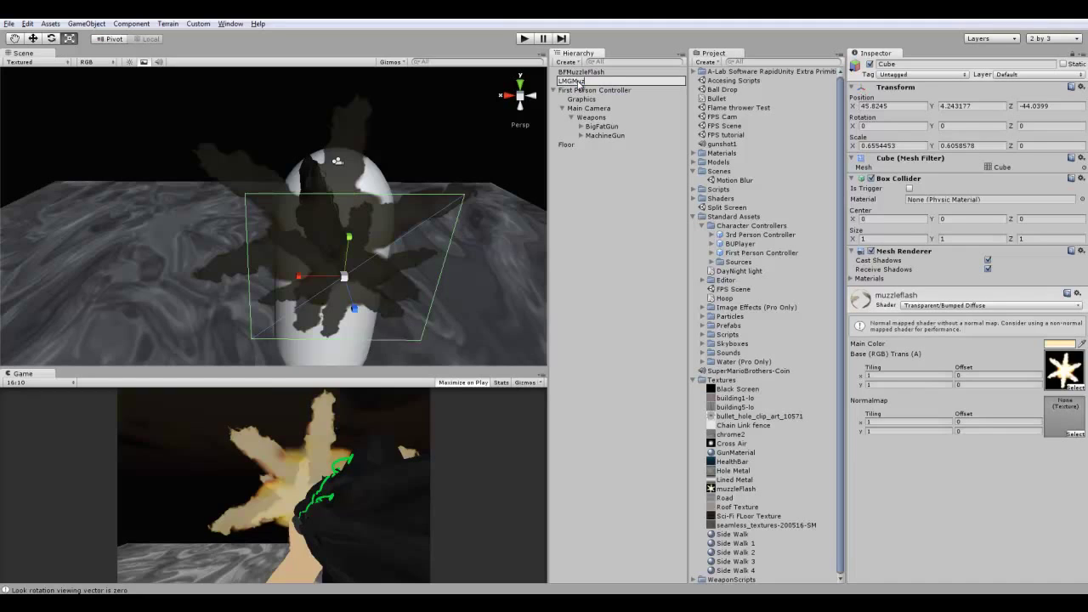
pyautogui.write('LMGMuzzleFlash')
pyautogui.press('Return')
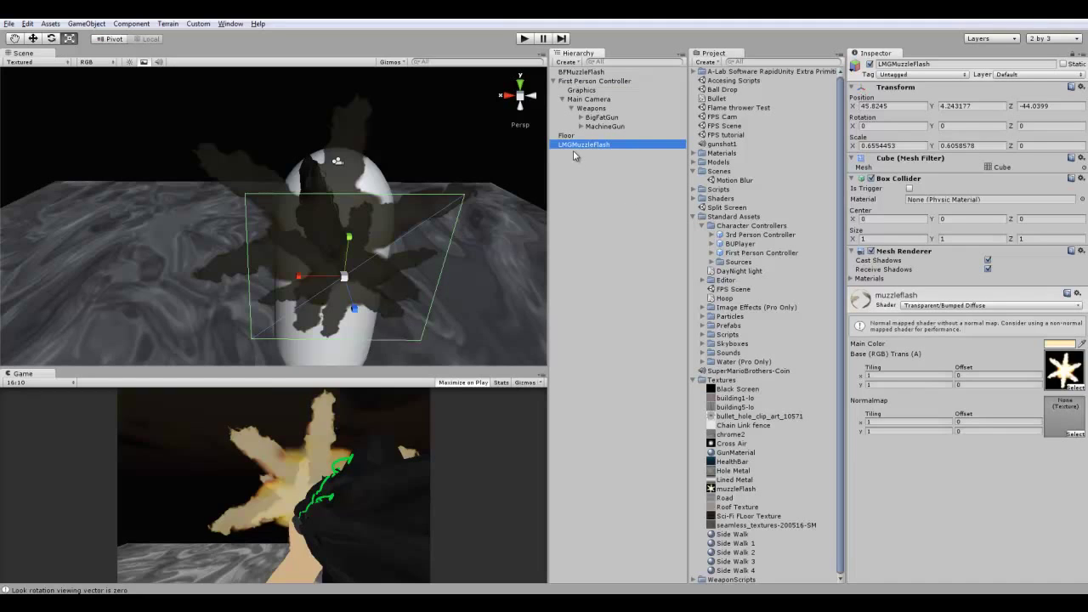
# Step: Make LMGMuzzleFlash a child of littlemachinegun, and collapse the MachineGun hierarchy
pyautogui.moveTo(581, 147); pyautogui.dragTo(627, 142)
pyautogui.click(588, 327)
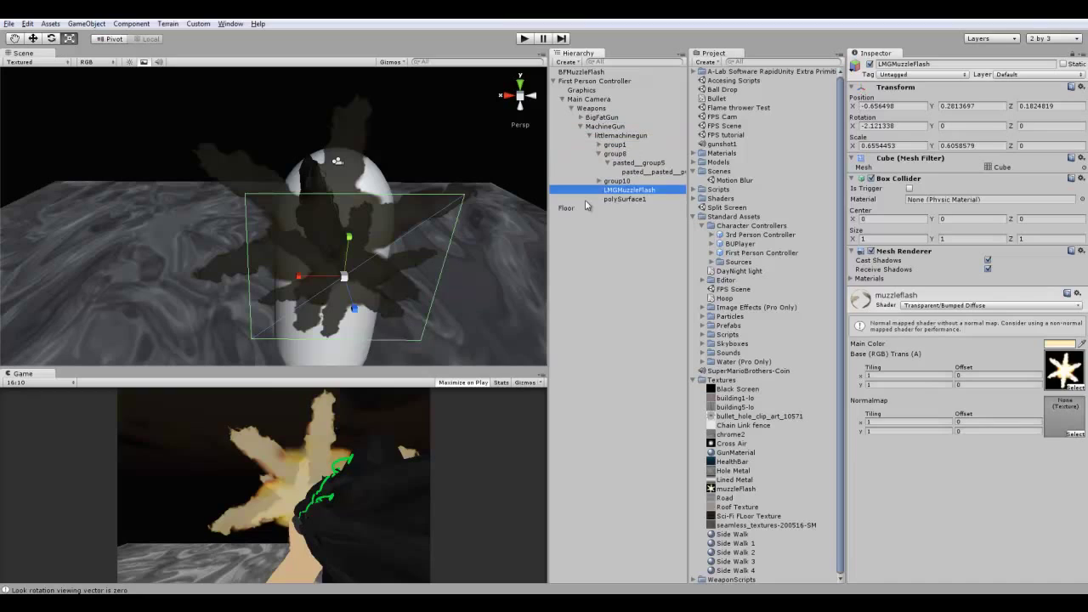
pyautogui.click(600, 154)
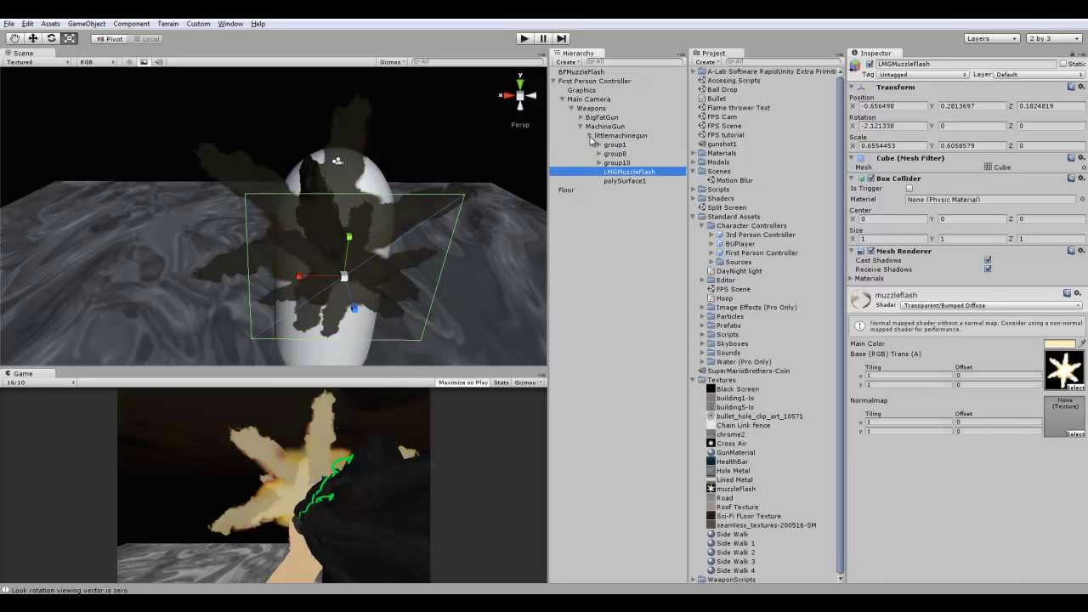
pyautogui.click(590, 136)
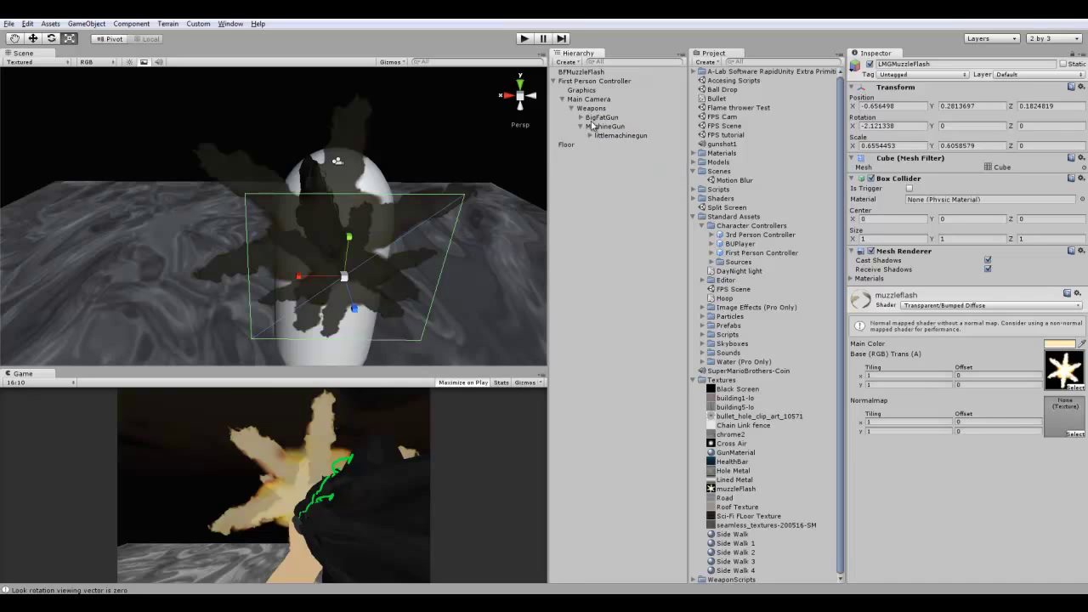
pyautogui.click(581, 126)
# Step: Make BFMuzzleFlash a child of the bigfatgun model inside BigFatGun
pyautogui.click(581, 117)
pyautogui.moveTo(584, 72); pyautogui.dragTo(633, 135)
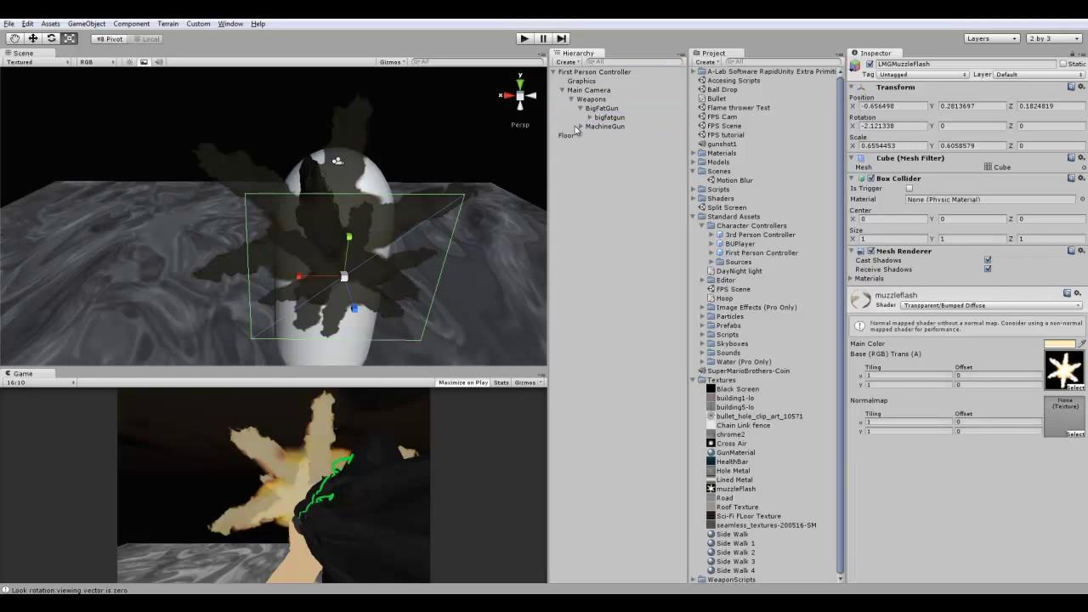
pyautogui.keyDown('alt'); pyautogui.moveTo(506, 155); pyautogui.dragTo(401, 149); pyautogui.keyUp('alt')
# Step: Assign BFMuzzleFlash as the Muzzle Flash renderer of the Machine Gun script on BigFatGun
pyautogui.click(609, 108)
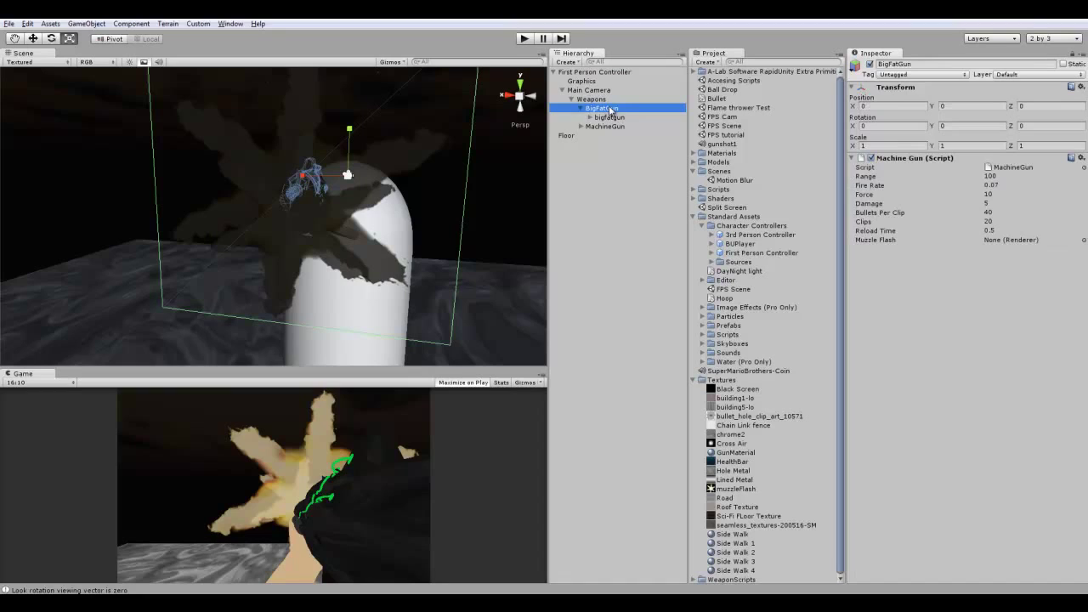
pyautogui.click(580, 126)
pyautogui.click(589, 136)
pyautogui.click(589, 117)
pyautogui.click(600, 144)
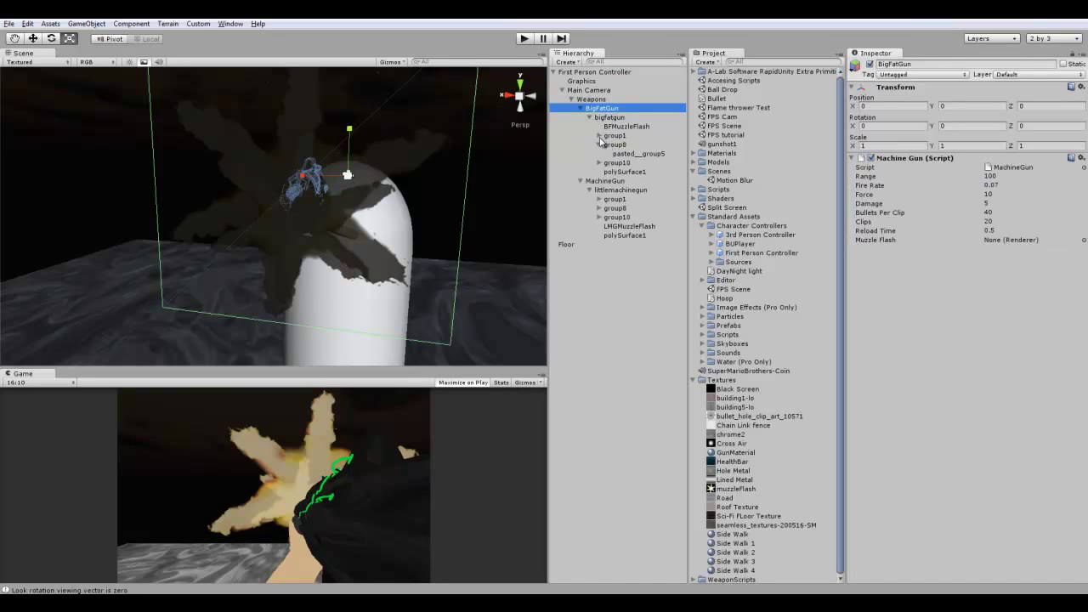
pyautogui.click(600, 143)
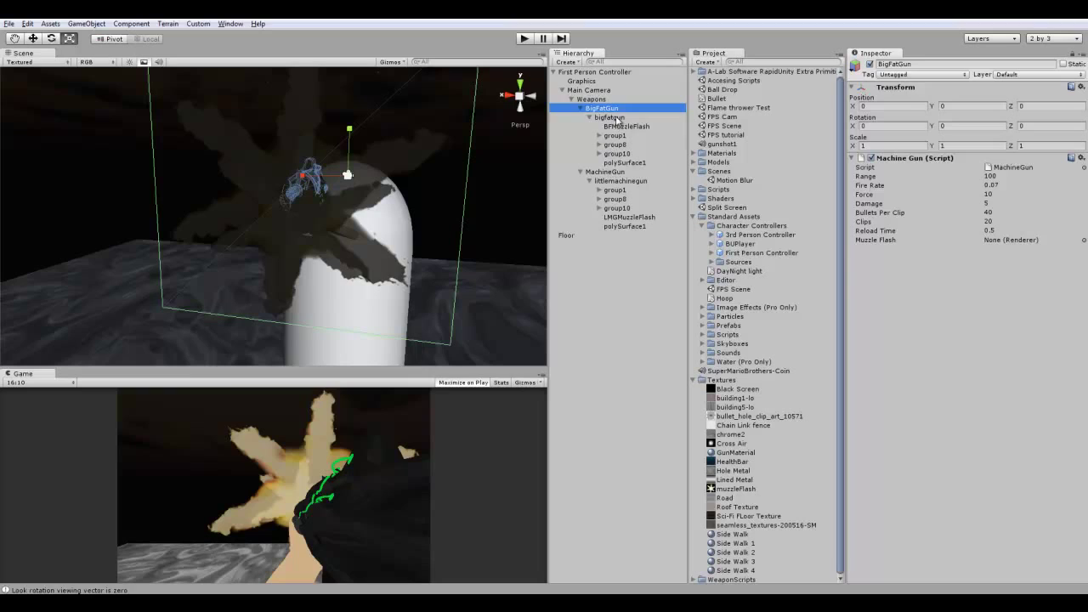
pyautogui.moveTo(630, 128); pyautogui.dragTo(1029, 242)
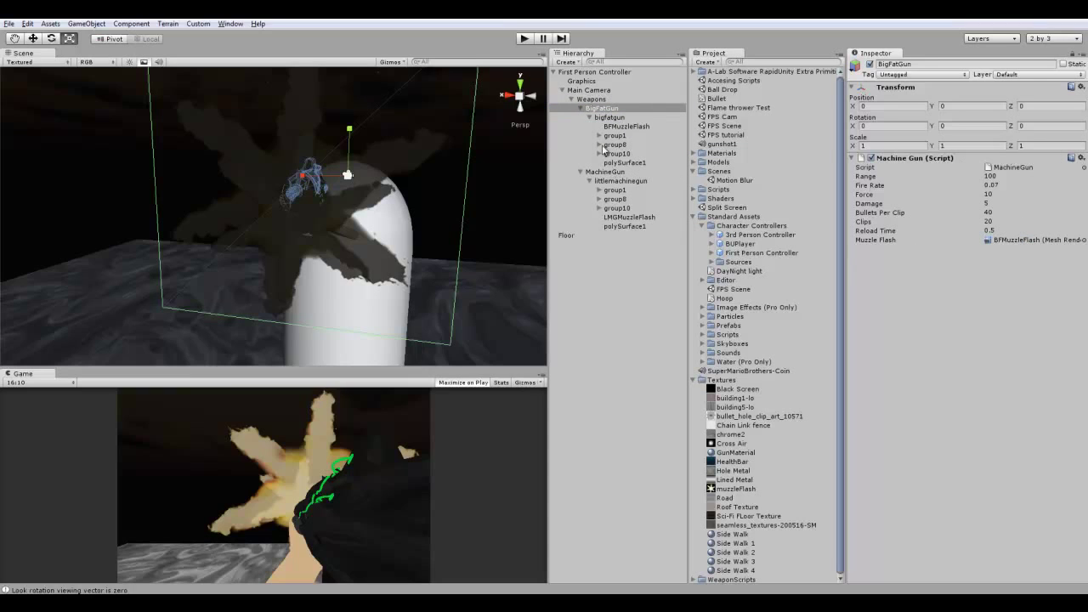
# Step: Assign LMGMuzzleFlash as the Muzzle Flash renderer of the Machine Gun script on MachineGun, and collapse both weapon hierarchies
pyautogui.click(590, 117)
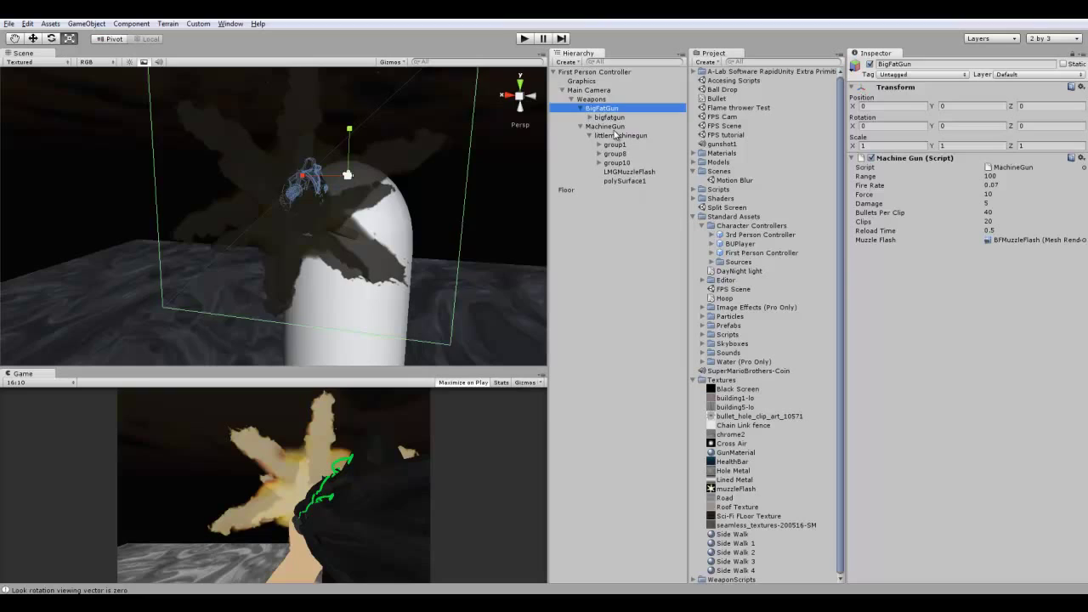
pyautogui.click(613, 128)
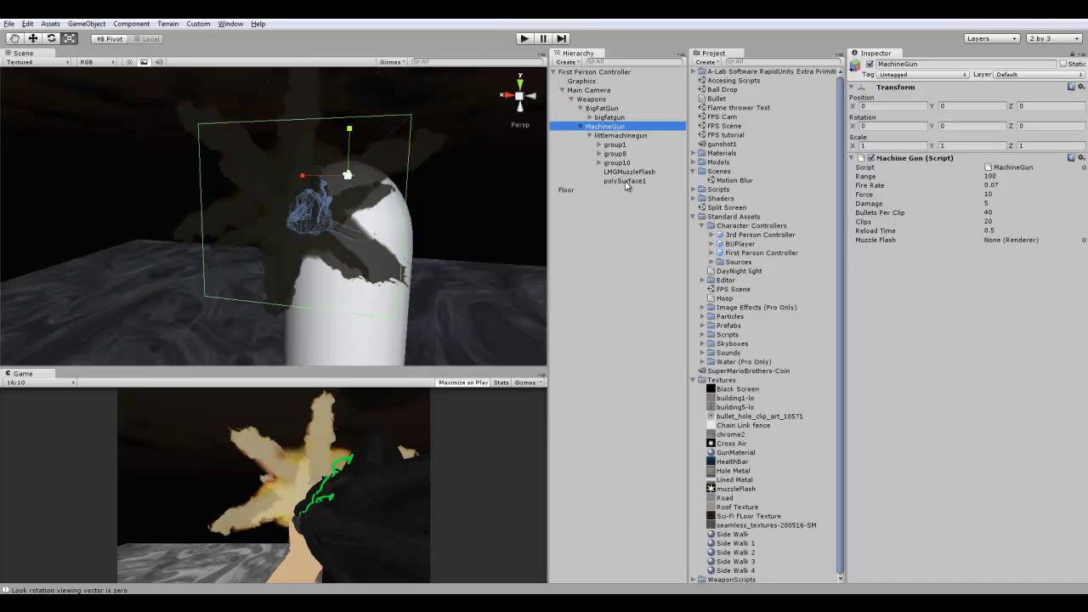
pyautogui.moveTo(627, 179); pyautogui.dragTo(1024, 244)
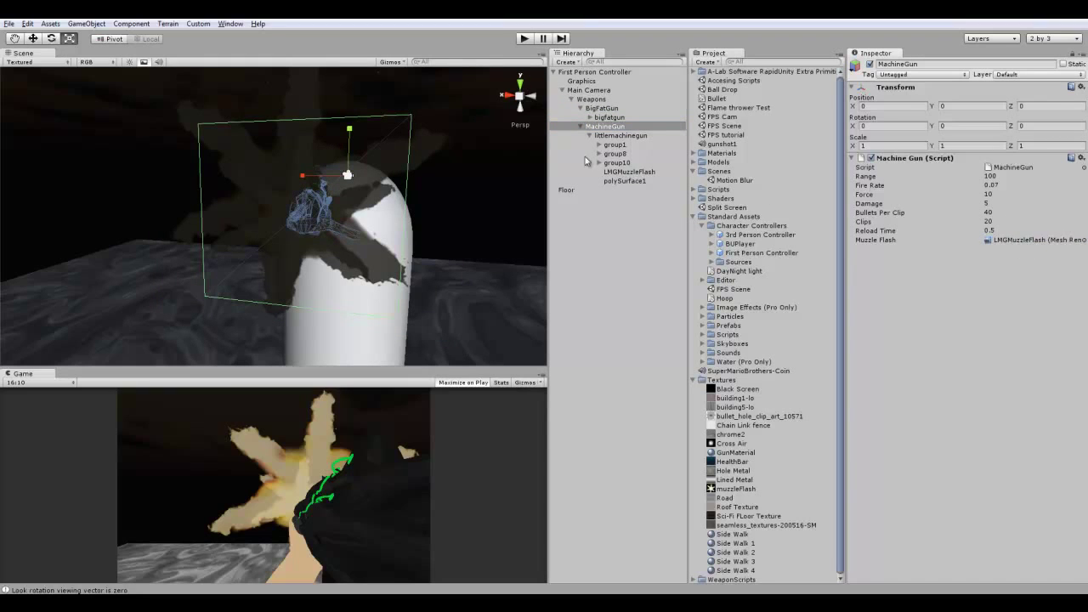
pyautogui.click(583, 127)
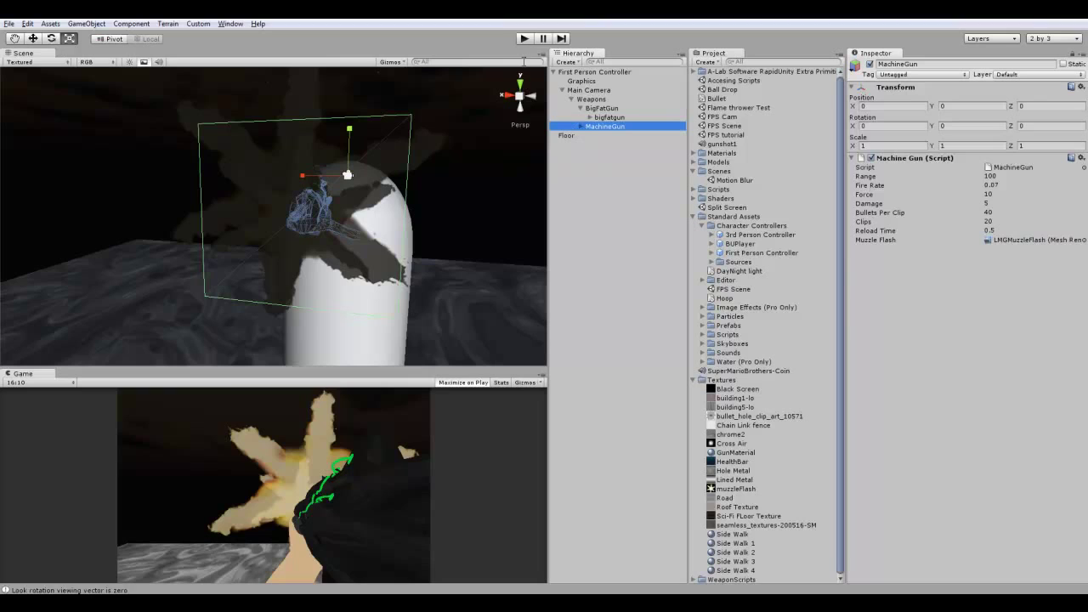
# Step: Set the Fire Rate of the Machine Gun script on BigFatGun to 0.4
pyautogui.click(589, 117)
pyautogui.click(600, 108)
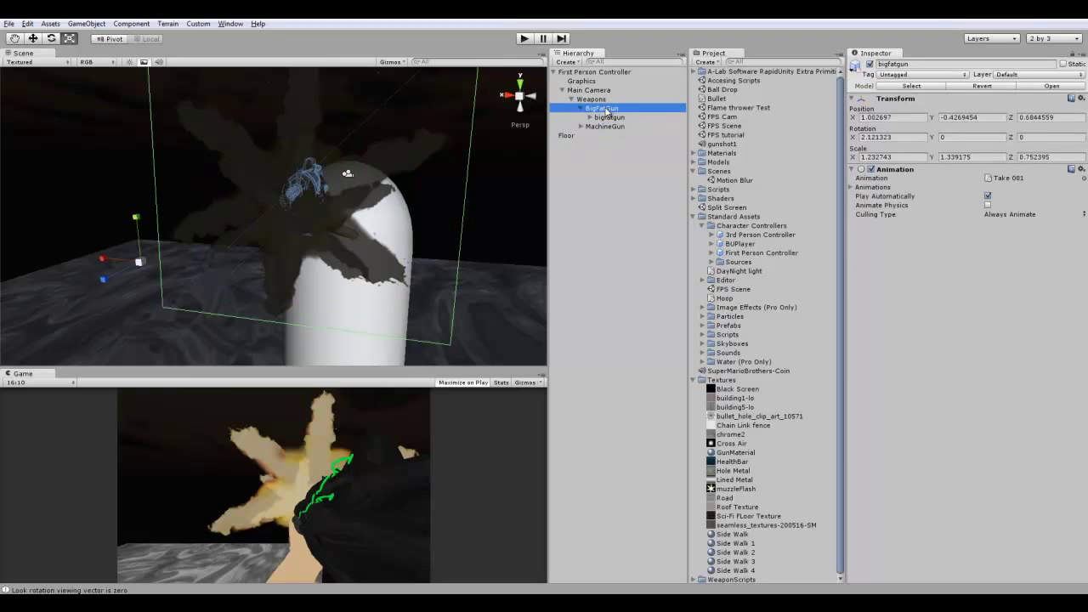
pyautogui.click(1011, 185)
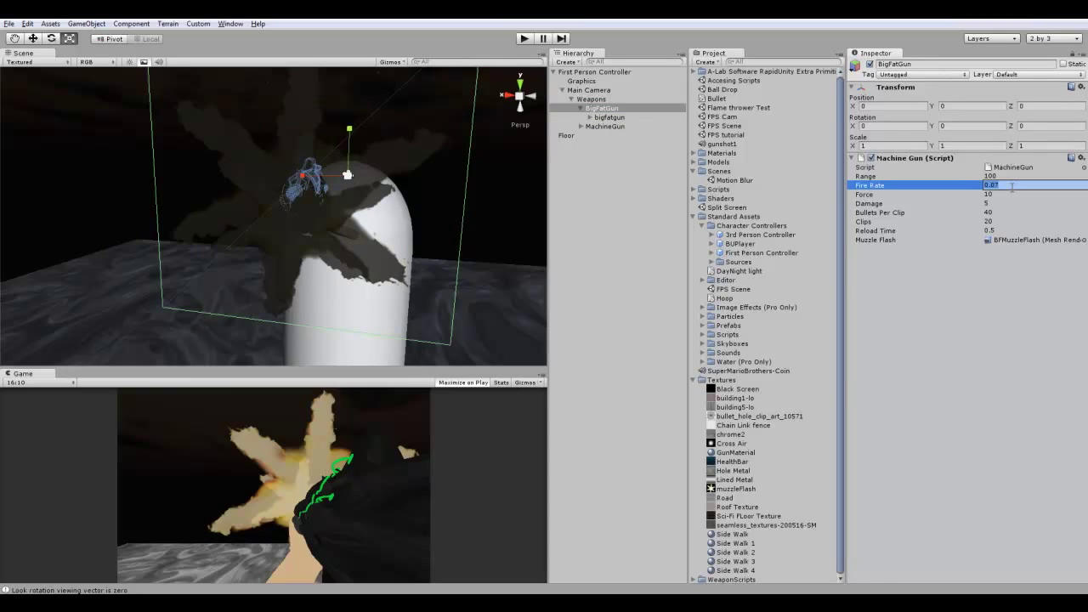
pyautogui.write('0.4')
pyautogui.press('Return')
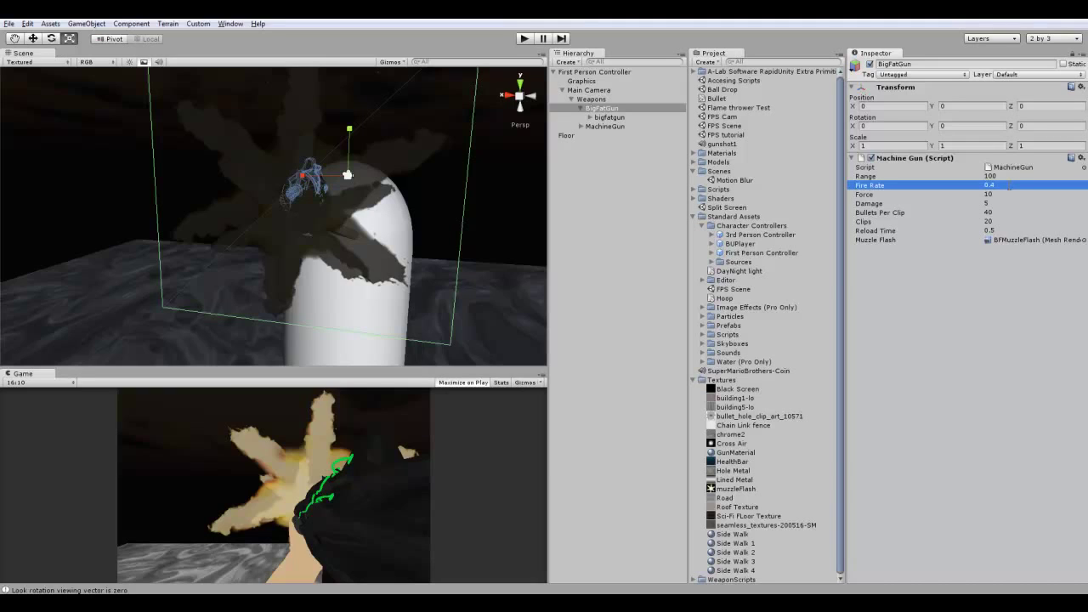
pyautogui.click(1008, 184)
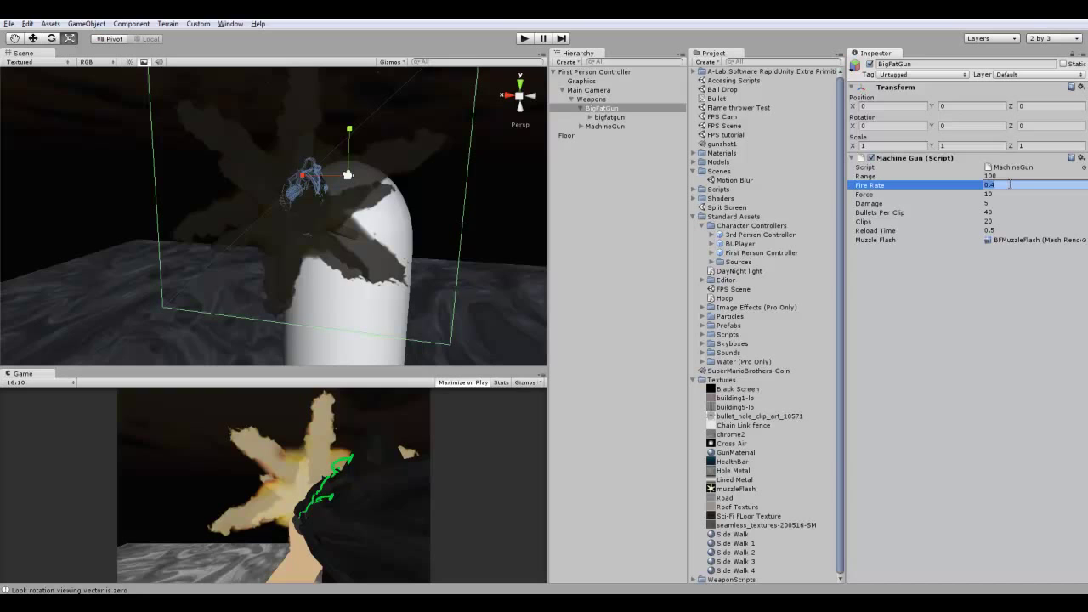
# Step: Add the Gun-Barrett50Caliber-SingleShot1 sound to BigFatGun as an Audio Source with Play On Awake disabled
pyautogui.keyDown('alt'); pyautogui.moveTo(339, 94); pyautogui.dragTo(372, 208); pyautogui.keyUp('alt')
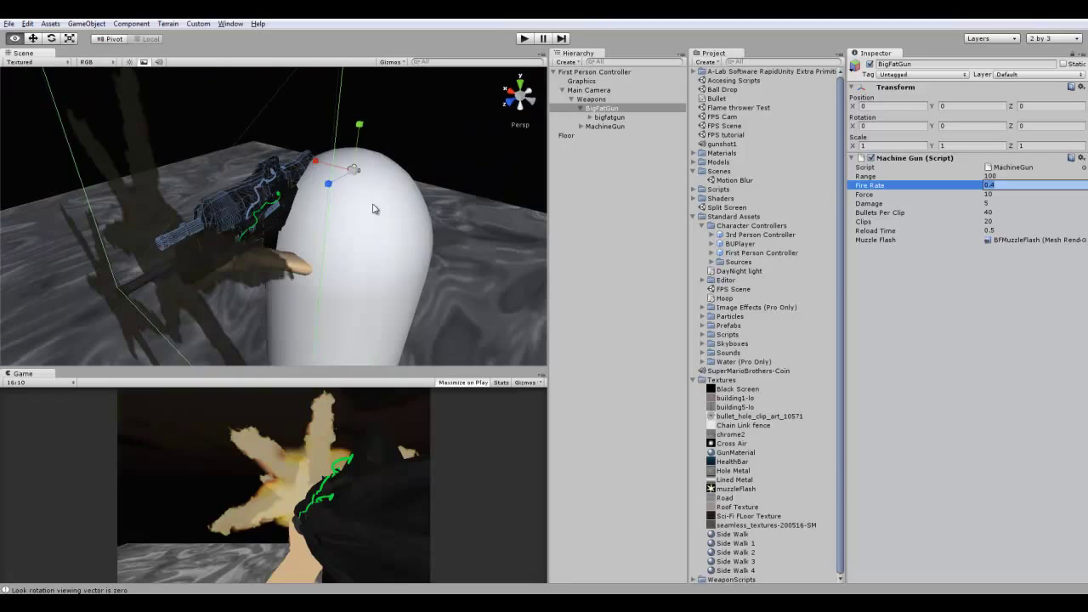
pyautogui.click(693, 381)
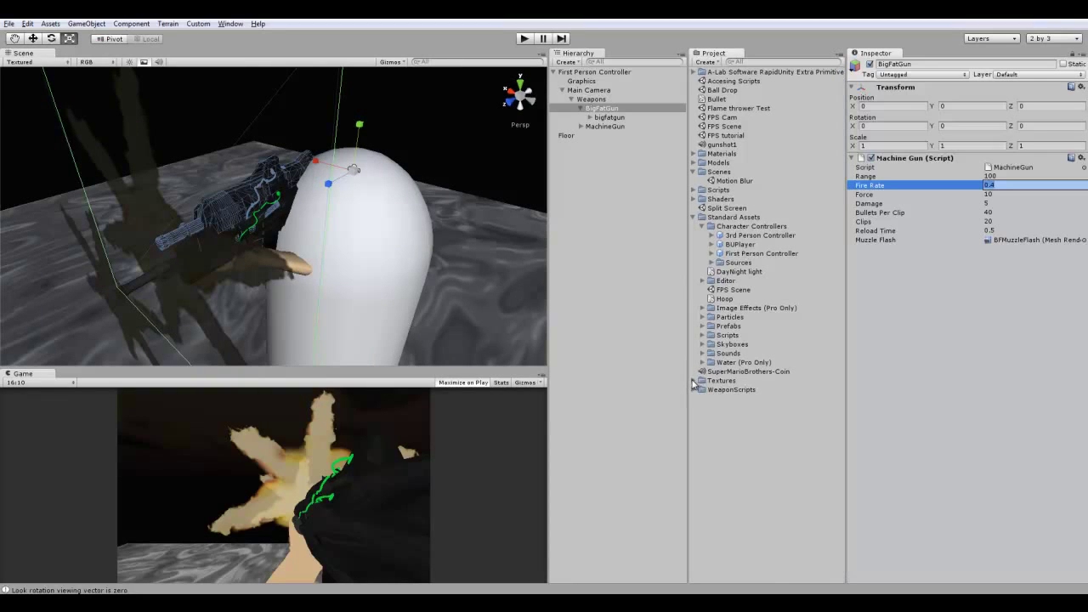
pyautogui.click(703, 353)
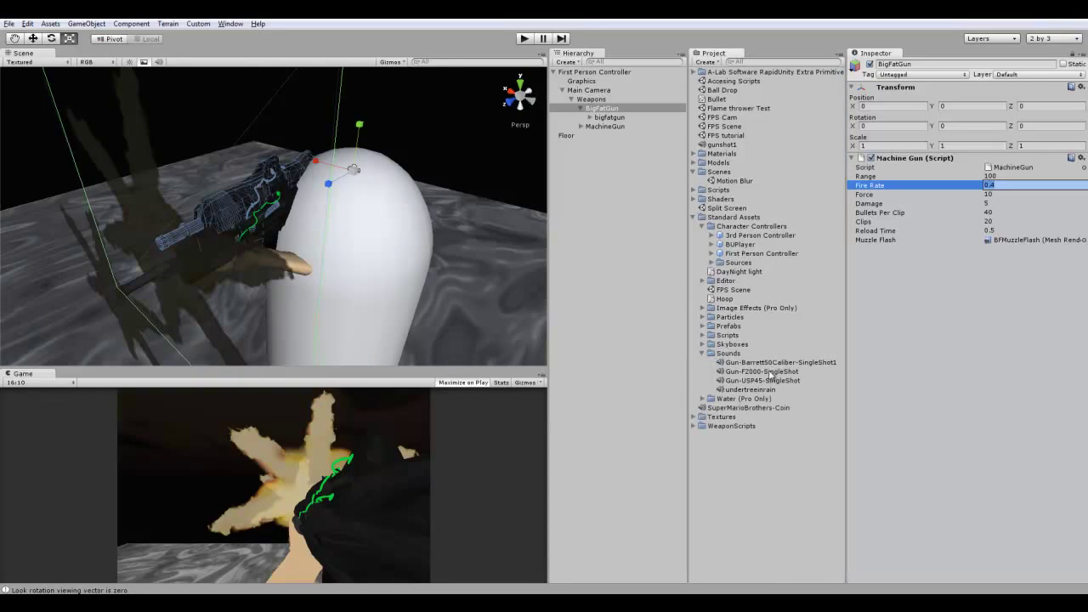
pyautogui.moveTo(776, 364); pyautogui.dragTo(973, 276)
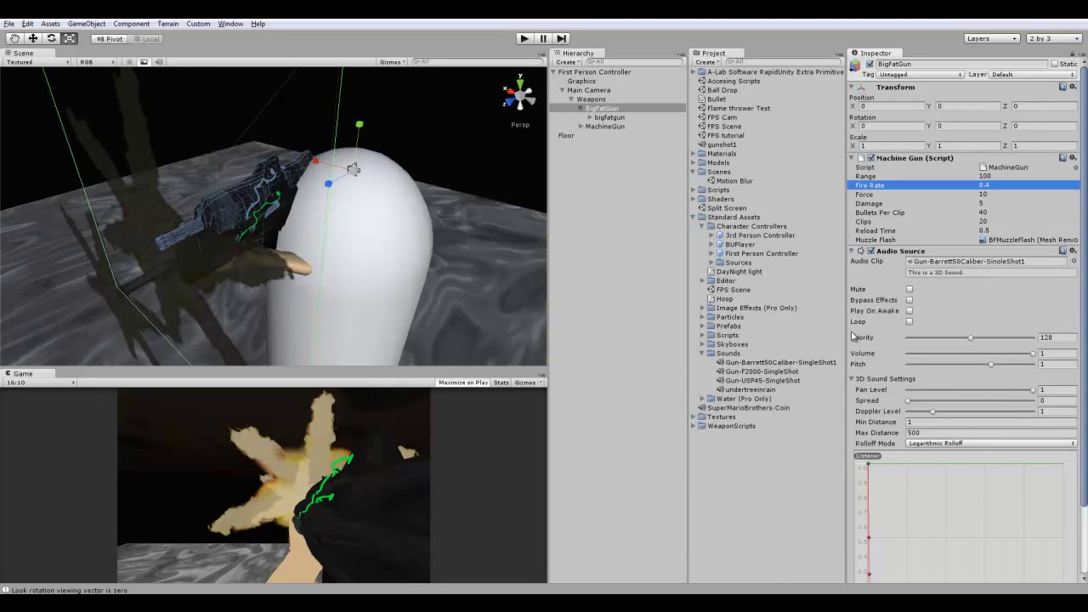
# Step: Add the Gun-F2000-SingleShot sound to MachineGun as an Audio Source with Play On Awake disabled
pyautogui.click(605, 125)
pyautogui.keyDown('alt'); pyautogui.moveTo(311, 174); pyautogui.dragTo(647, 331); pyautogui.keyUp('alt')
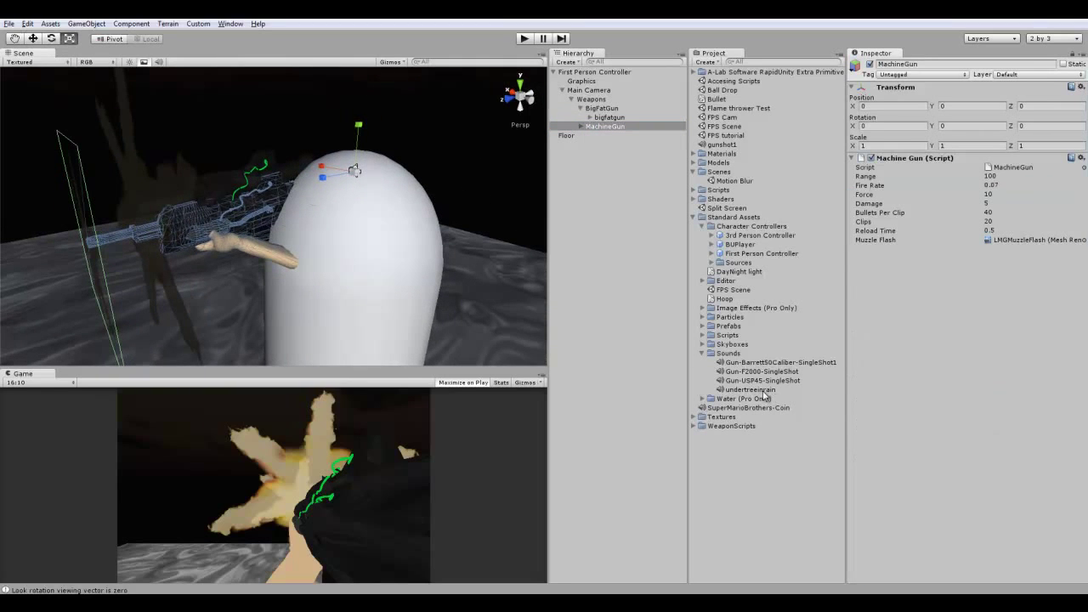
pyautogui.moveTo(762, 375); pyautogui.dragTo(932, 366)
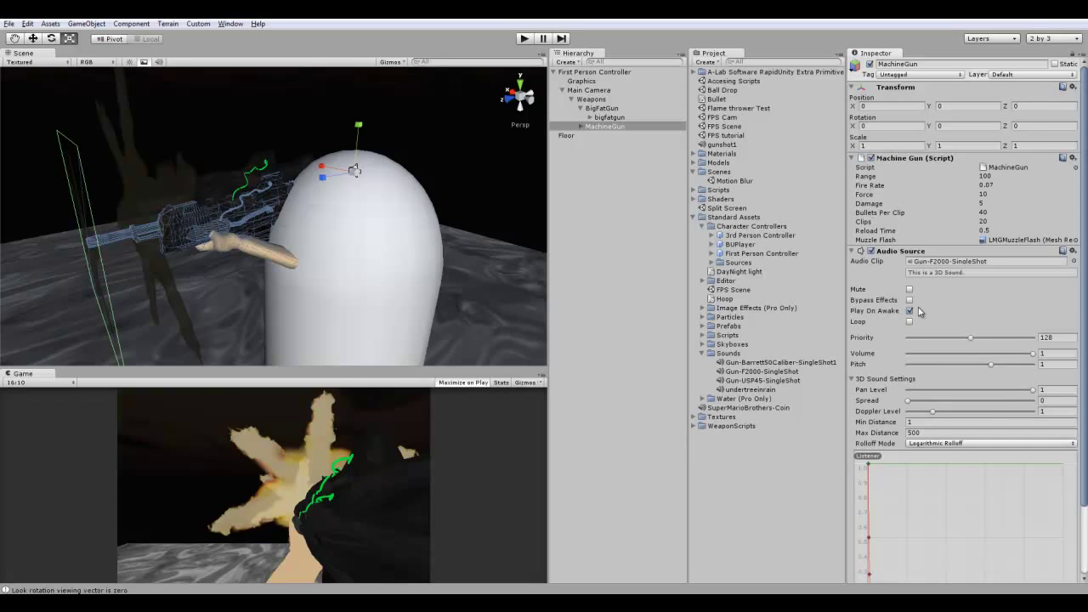
pyautogui.keyDown('alt'); pyautogui.moveTo(274, 177); pyautogui.dragTo(441, 188); pyautogui.keyUp('alt')
pyautogui.scroll(-3, 315, 232)
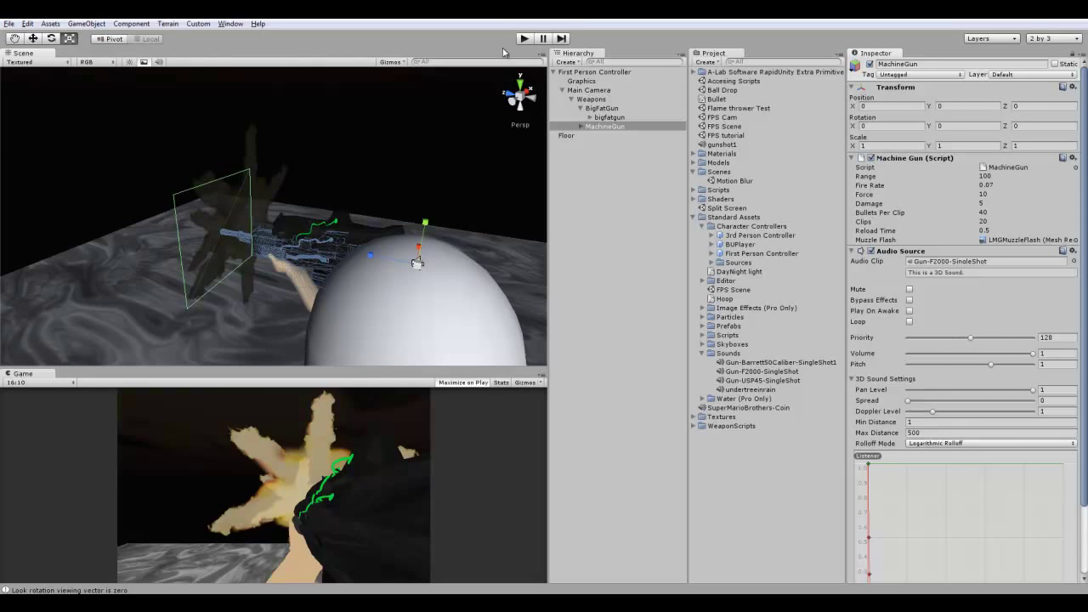
# Step: Run the game to test the two weapons and their firing sounds, and stop play mode
pyautogui.click(524, 38)
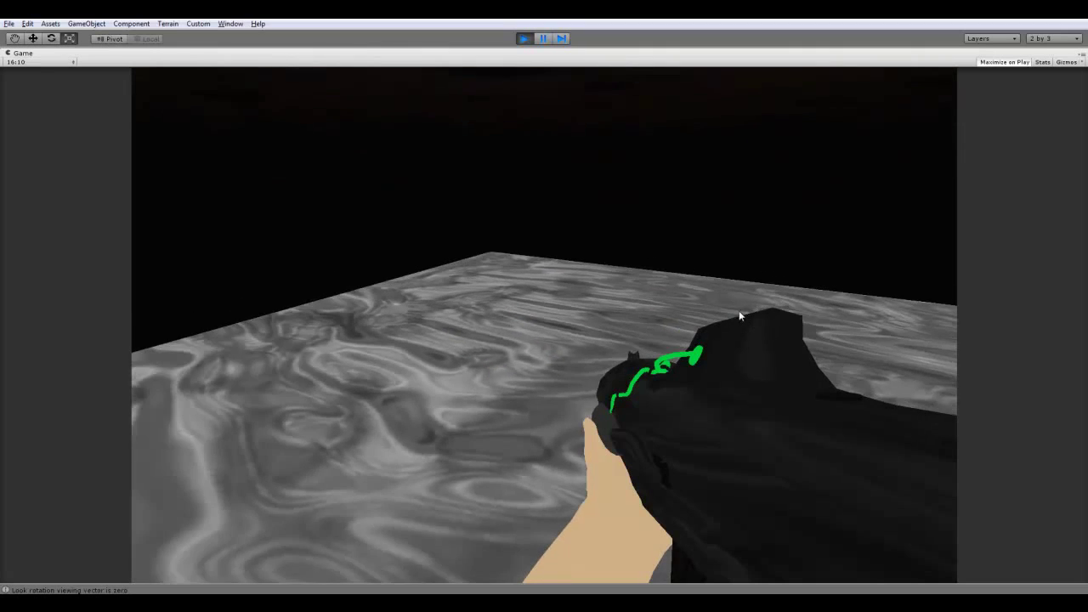
pyautogui.click(505, 343)
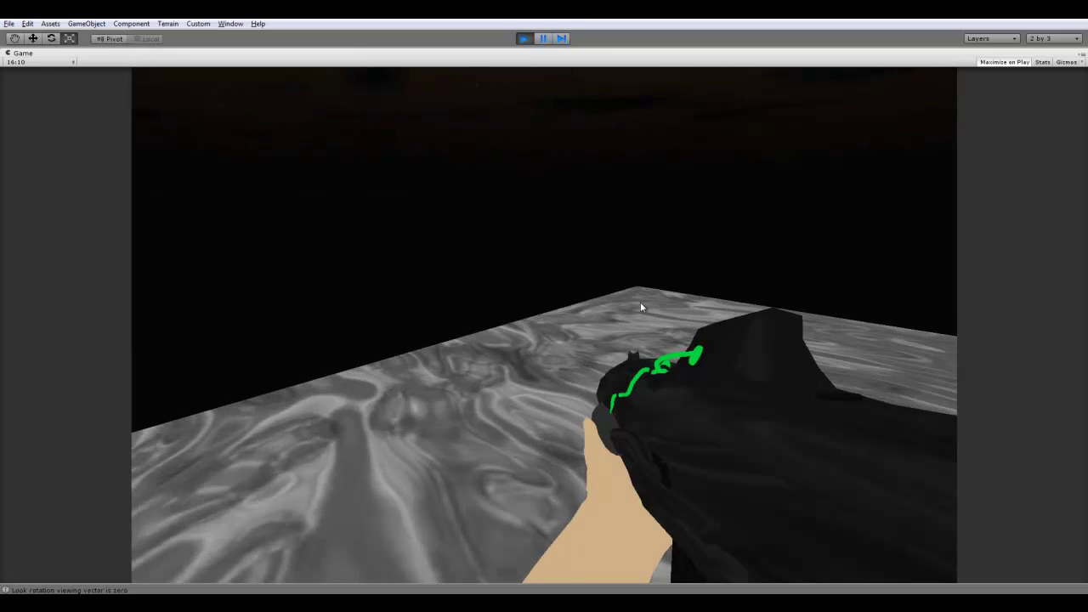
pyautogui.rightClick(694, 310)
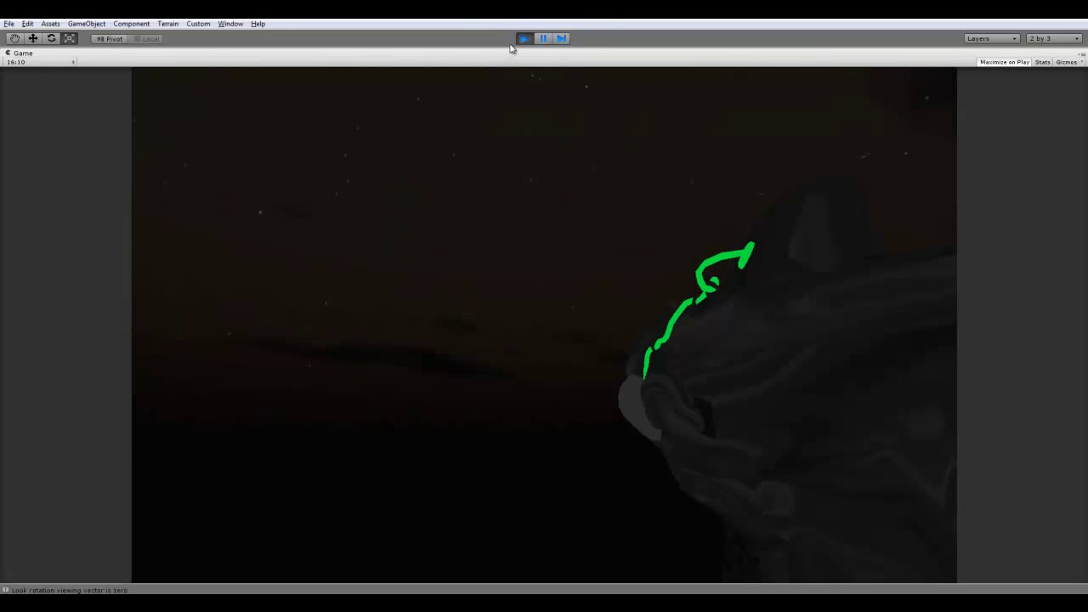
pyautogui.click(524, 39)
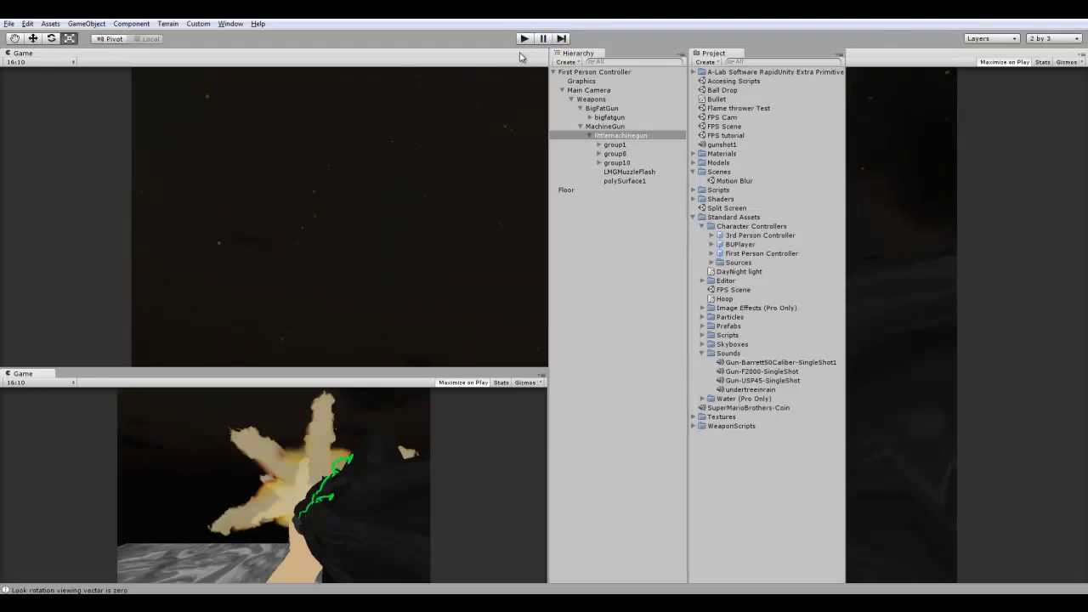
# Step: Search the project for "spa" and place the Sparks prefab on the floor near the player capsule
pyautogui.scroll(-6, 374, 230)
pyautogui.keyDown('alt'); pyautogui.moveTo(374, 230); pyautogui.dragTo(553, 204); pyautogui.keyUp('alt')
pyautogui.click(759, 63)
pyautogui.write('spa')
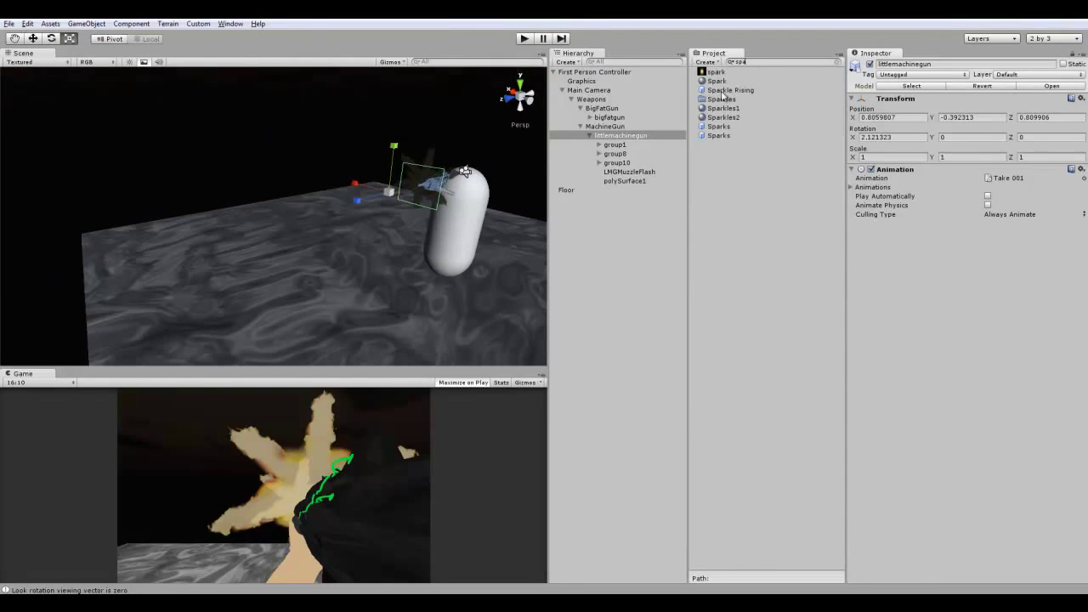
pyautogui.moveTo(718, 126); pyautogui.dragTo(422, 311)
pyautogui.scroll(-8, 418, 299)
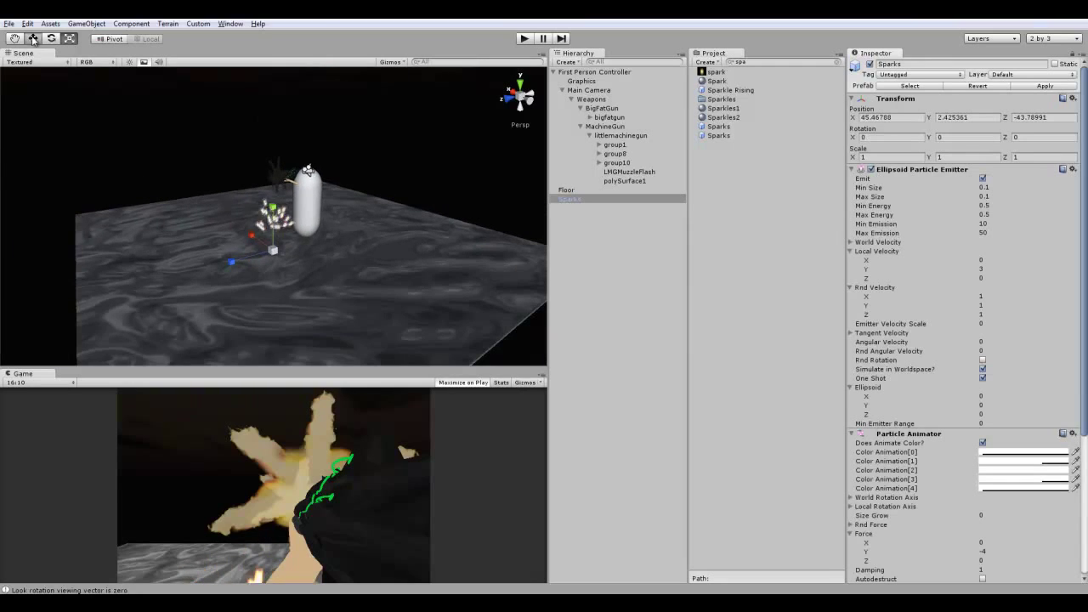
# Step: Make the Sparks particle object a child of MachineGun, and select MachineGun
pyautogui.click(33, 38)
pyautogui.keyDown('alt'); pyautogui.moveTo(357, 236); pyautogui.dragTo(583, 136); pyautogui.keyUp('alt')
pyautogui.click(589, 135)
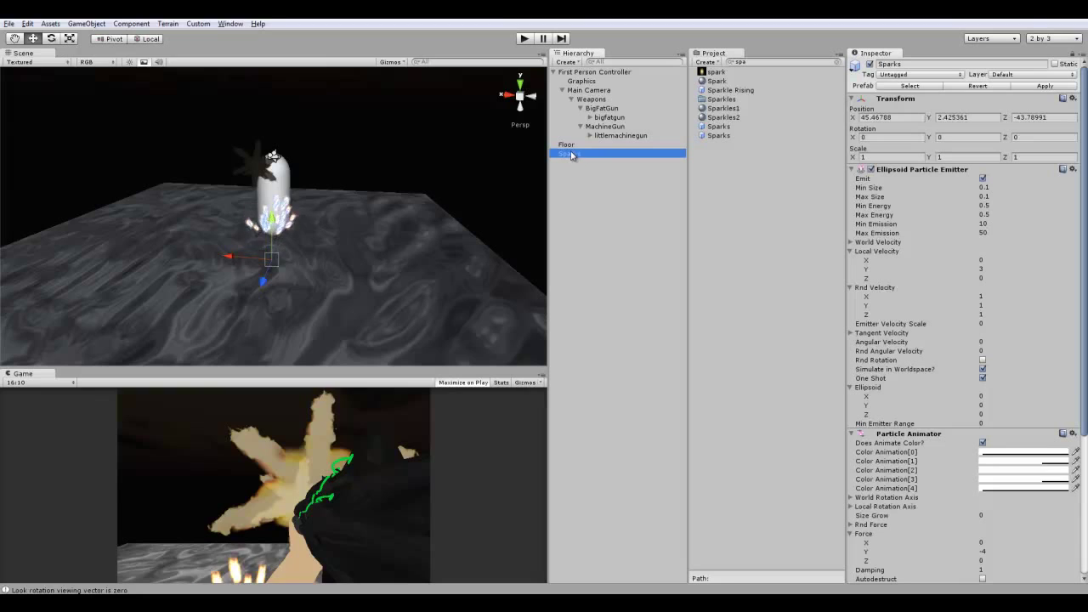
pyautogui.keyDown('alt'); pyautogui.moveTo(383, 185); pyautogui.dragTo(605, 126); pyautogui.keyUp('alt')
pyautogui.doubleClick(605, 126)
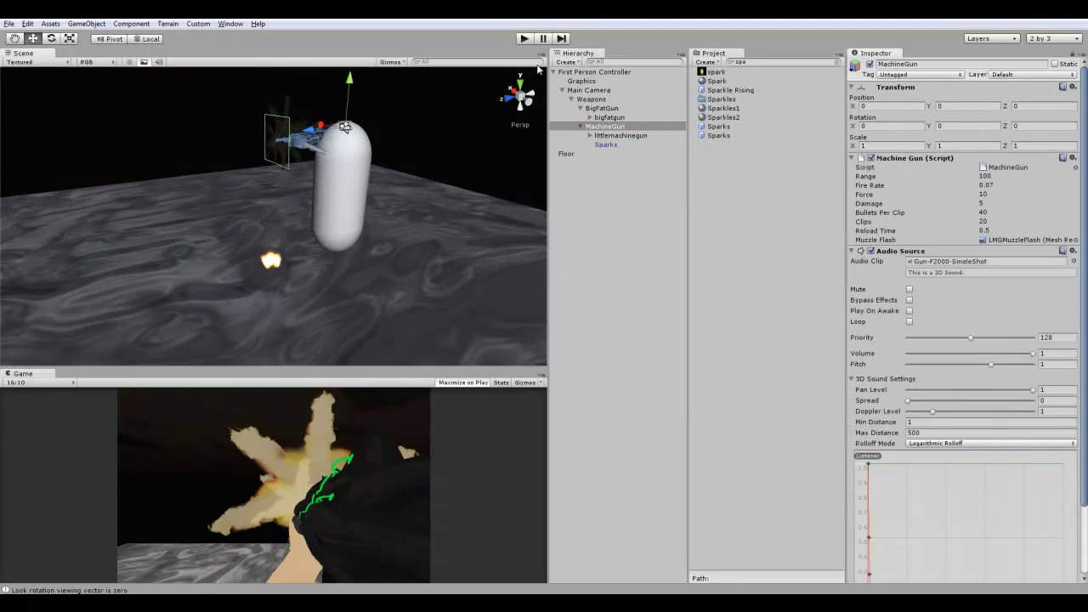
# Step: Run the game to test firing the weapons with the sparks effect, and stop play mode
pyautogui.click(523, 38)
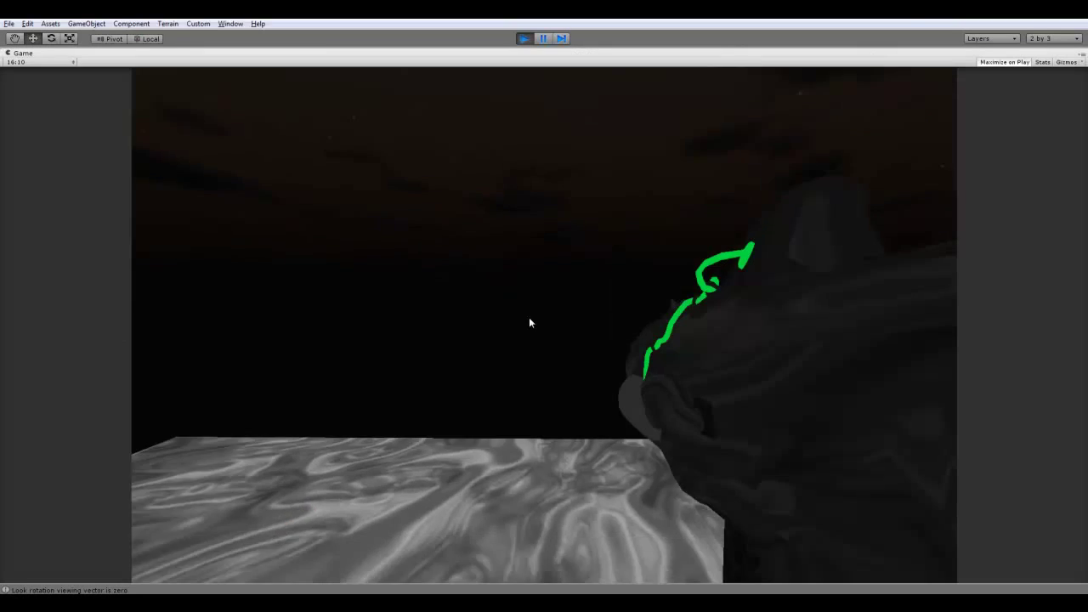
pyautogui.moveTo(530, 320)
pyautogui.mouseDown()
pyautogui.moveTo(554, 408)
pyautogui.moveTo(558, 397)
pyautogui.mouseUp()
pyautogui.click(522, 383)
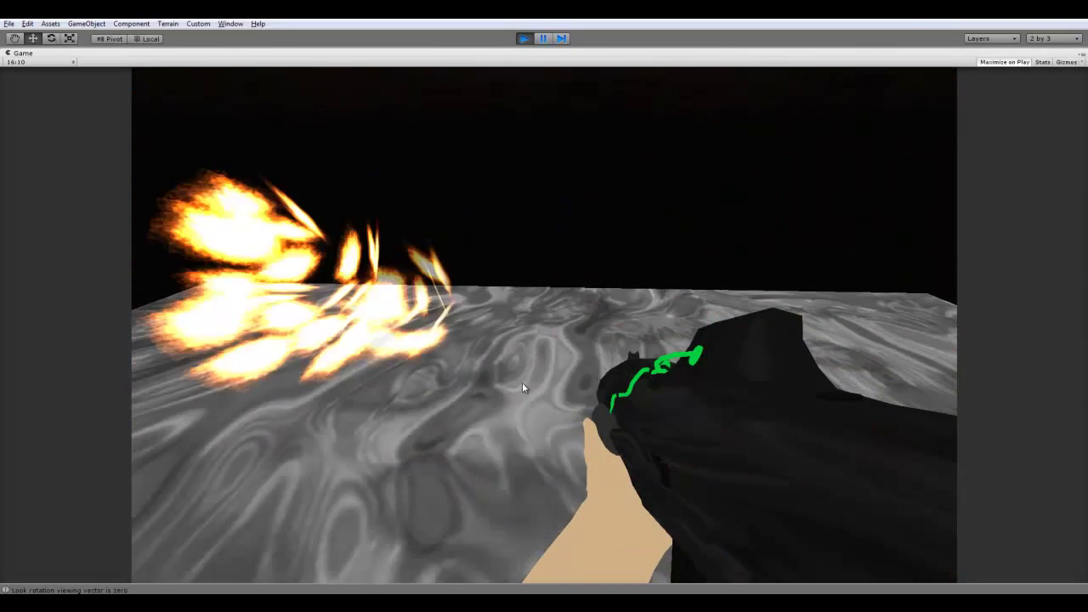
pyautogui.click(428, 351)
pyautogui.click(814, 321)
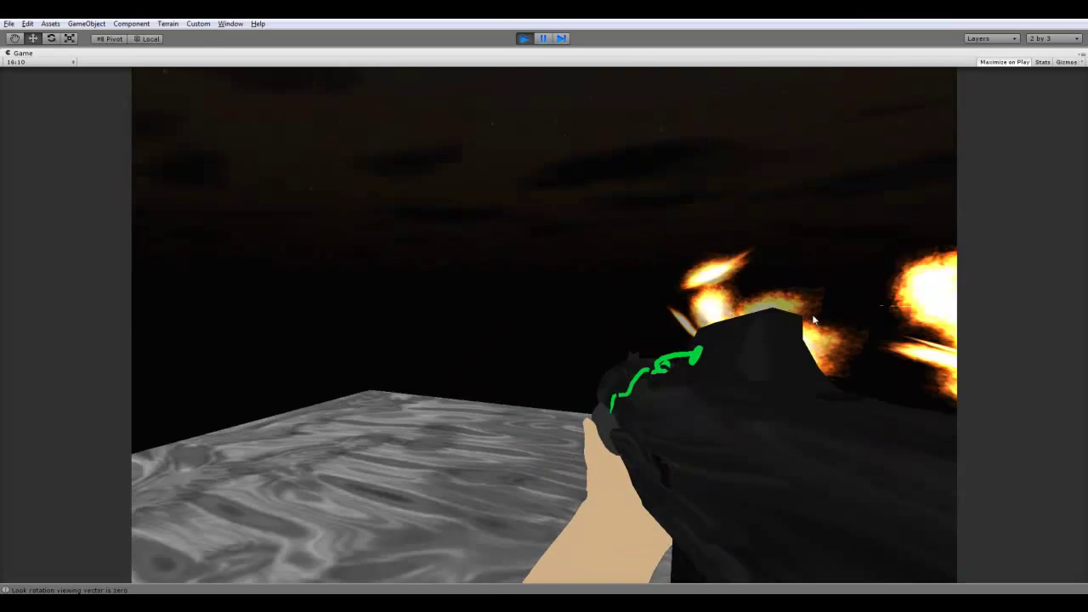
pyautogui.click(881, 323)
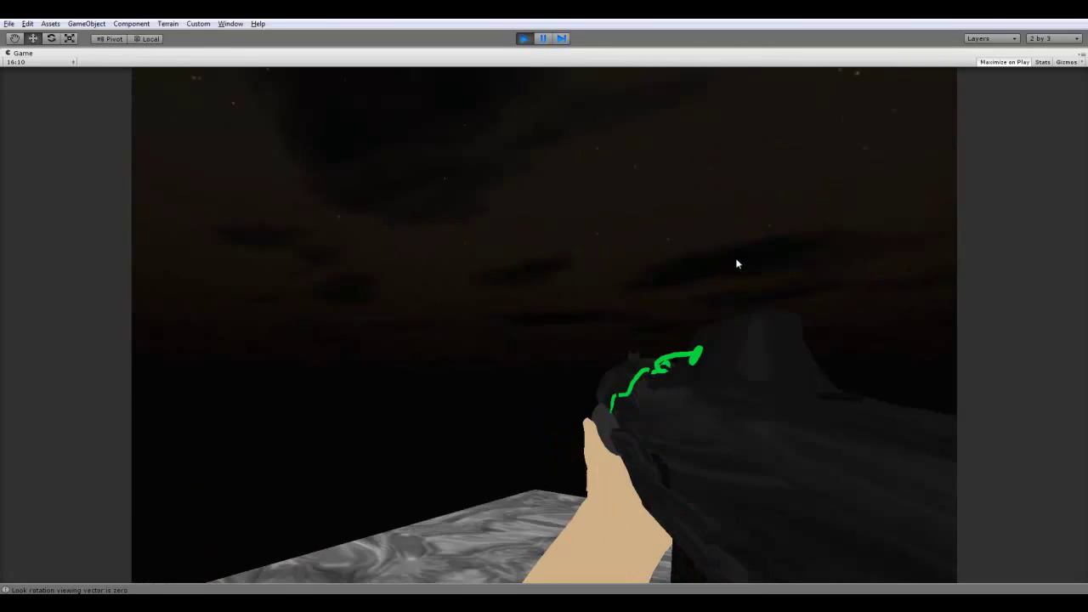
pyautogui.click(521, 39)
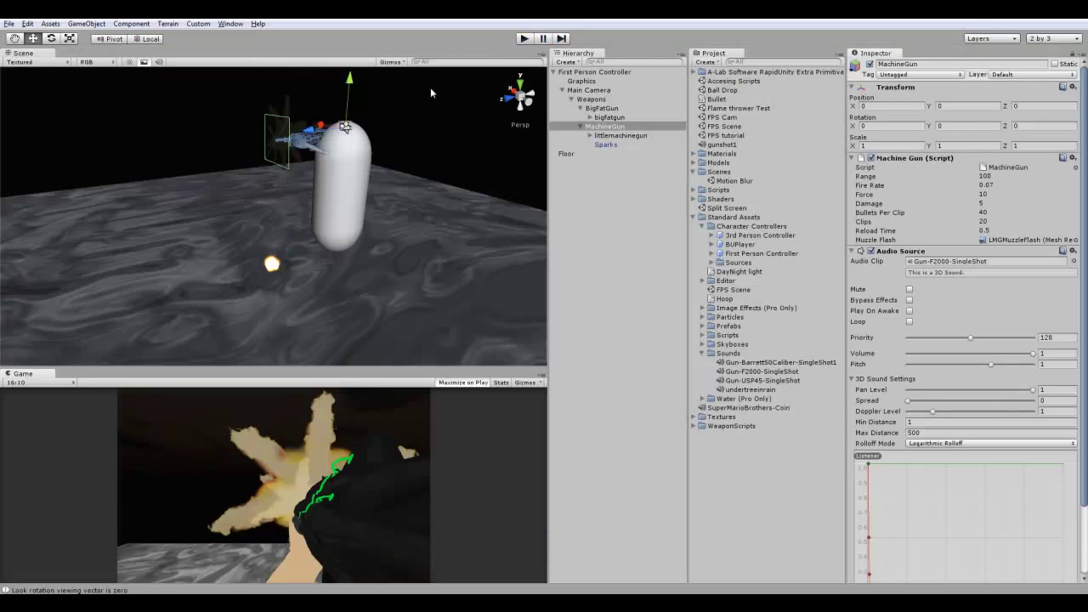
# Step: Disable the Box Collider on the LMGMuzzleFlash and BFMuzzleFlash cubes
pyautogui.scroll(3, 311, 167)
pyautogui.keyDown('alt'); pyautogui.moveTo(311, 166); pyautogui.dragTo(329, 188); pyautogui.keyUp('alt')
pyautogui.scroll(3, 321, 207)
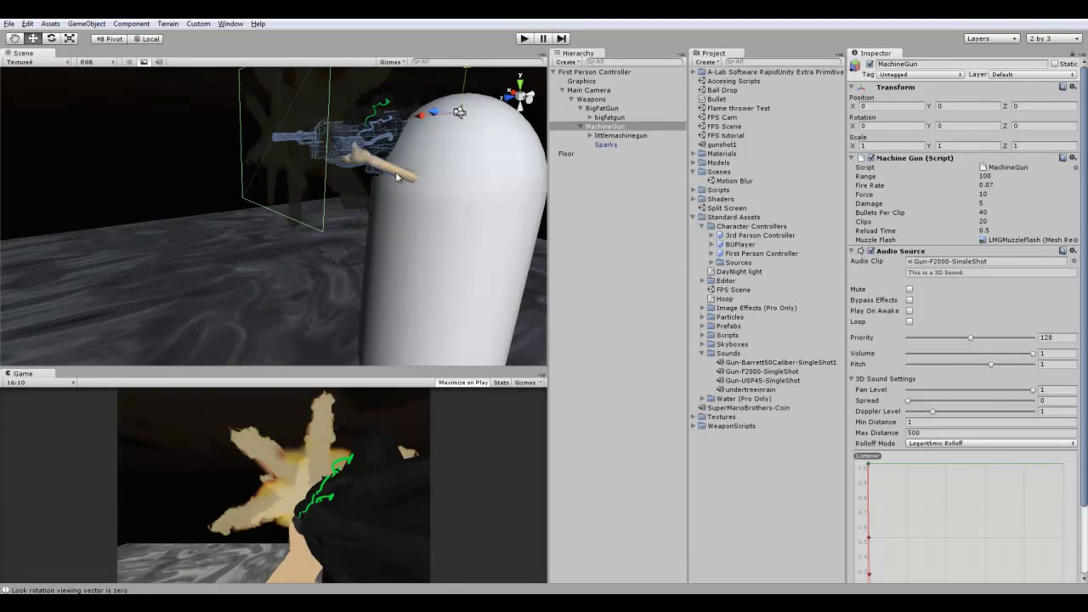
pyautogui.click(306, 202)
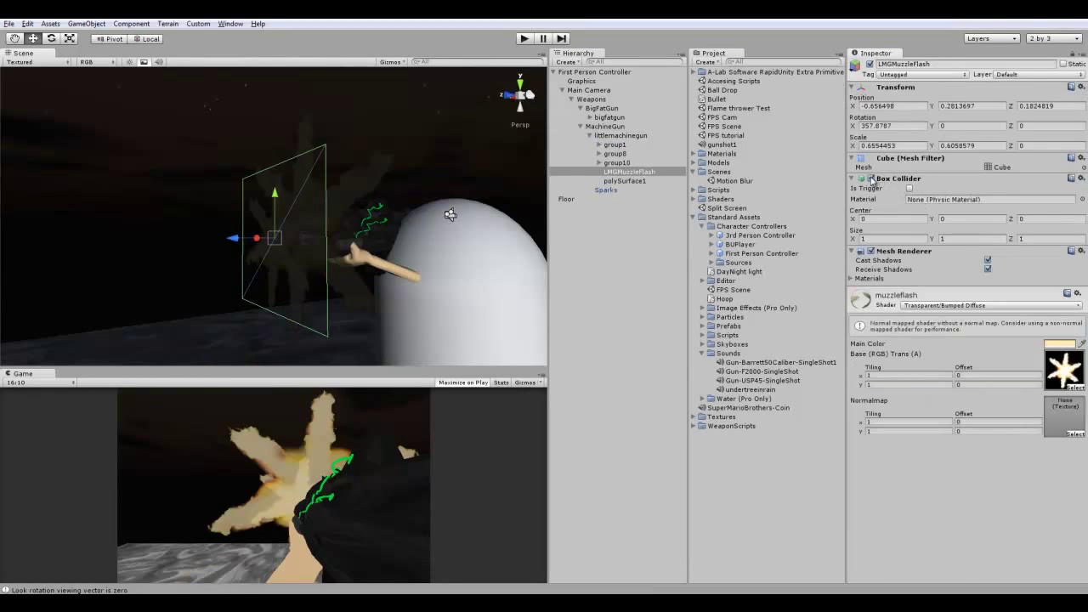
pyautogui.click(354, 182)
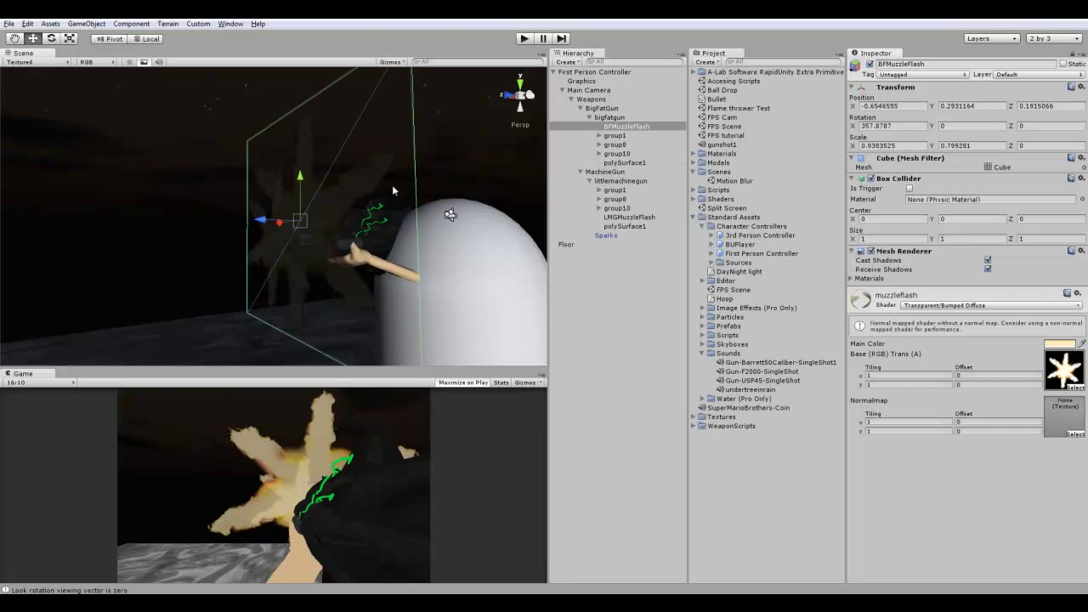
pyautogui.click(870, 178)
# Step: Run the game again to check where the sparks appear with the muzzle flash colliders disabled, and stop play mode
pyautogui.click(524, 38)
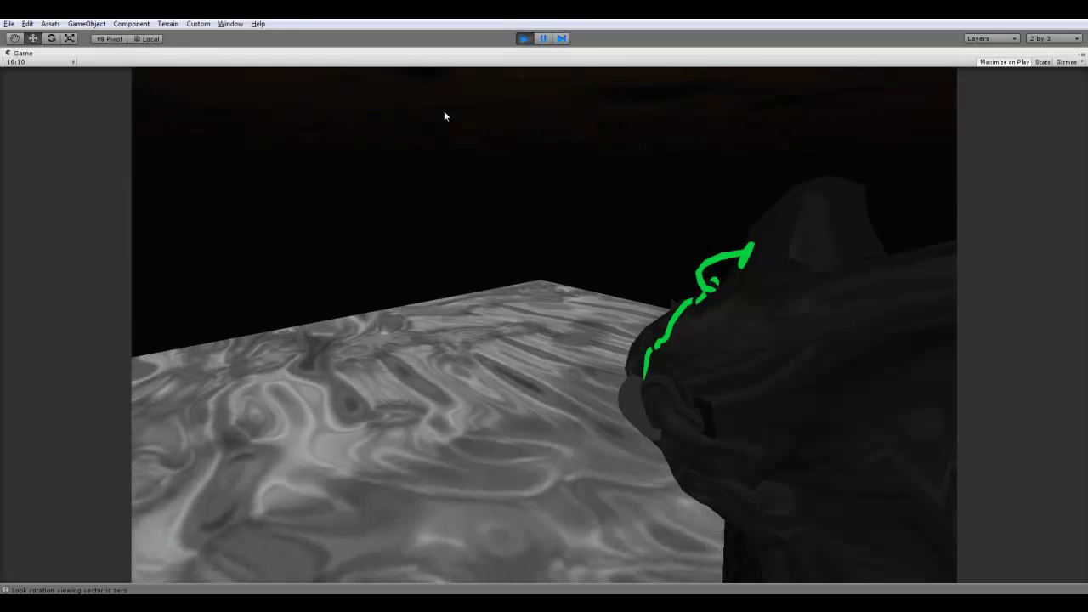
pyautogui.click(476, 139)
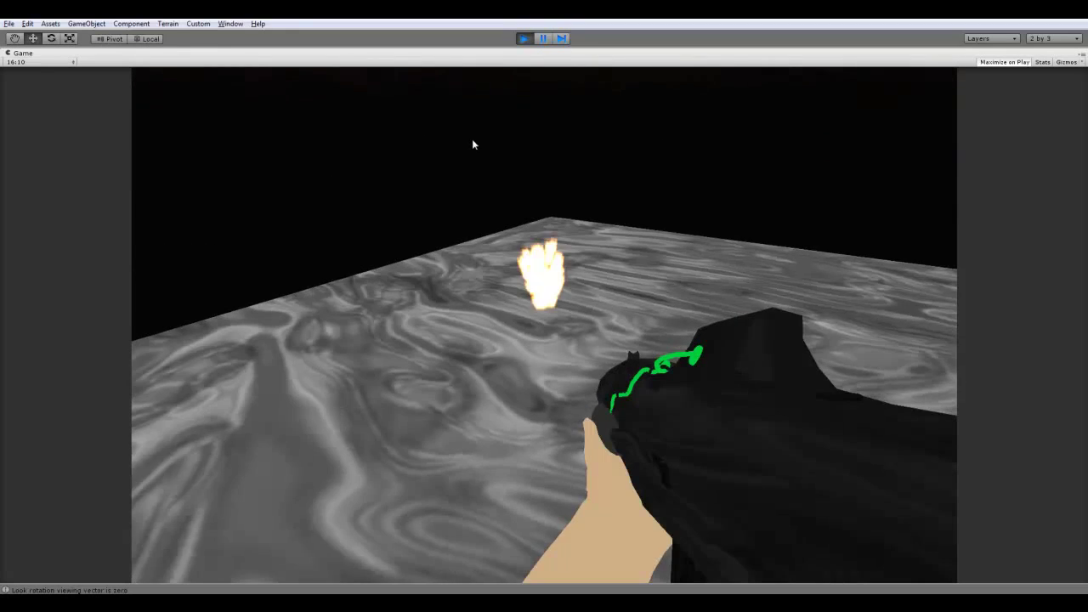
pyautogui.click(502, 116)
pyautogui.moveTo(489, 121)
pyautogui.mouseDown()
pyautogui.moveTo(432, 114)
pyautogui.moveTo(280, 147)
pyautogui.moveTo(693, 137)
pyautogui.mouseUp()
pyautogui.hotkey('ctrl', 'p')
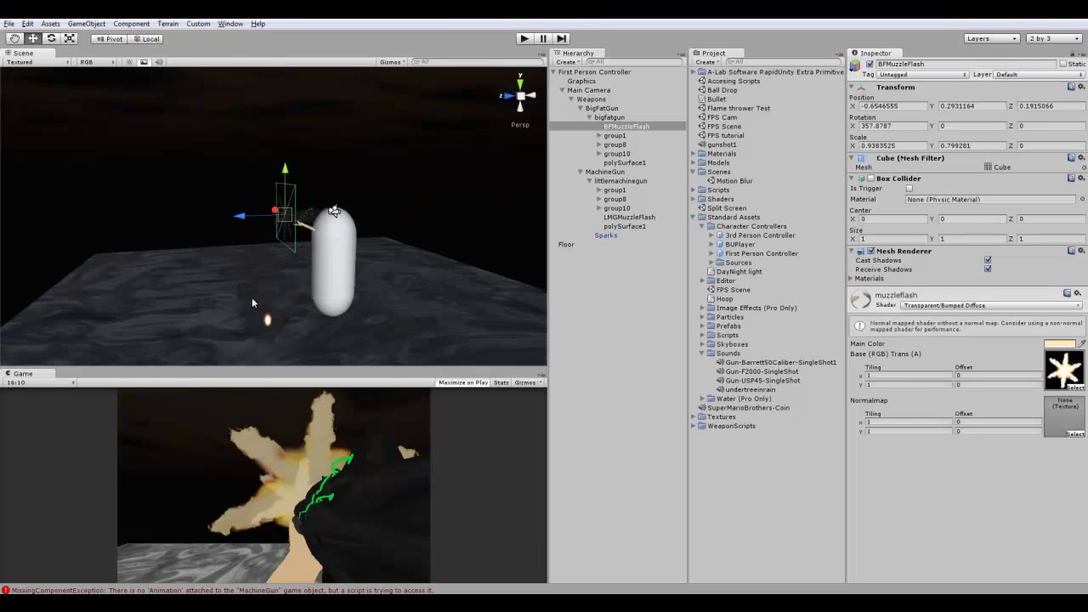
# Step: Duplicate MachineGun's Sparks particle object and make the copy a child of BigFatGun
pyautogui.click(267, 320)
pyautogui.press('f')
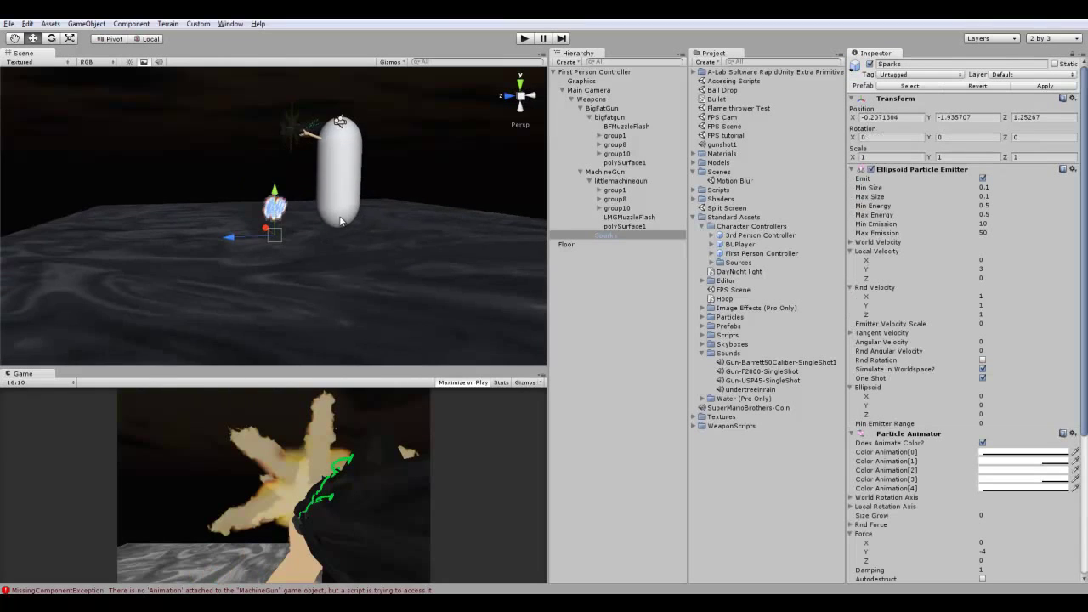
pyautogui.keyDown('alt'); pyautogui.moveTo(324, 200); pyautogui.dragTo(333, 243); pyautogui.keyUp('alt')
pyautogui.scroll(4, 332, 240)
pyautogui.moveTo(333, 237); pyautogui.dragTo(357, 183, button='right')
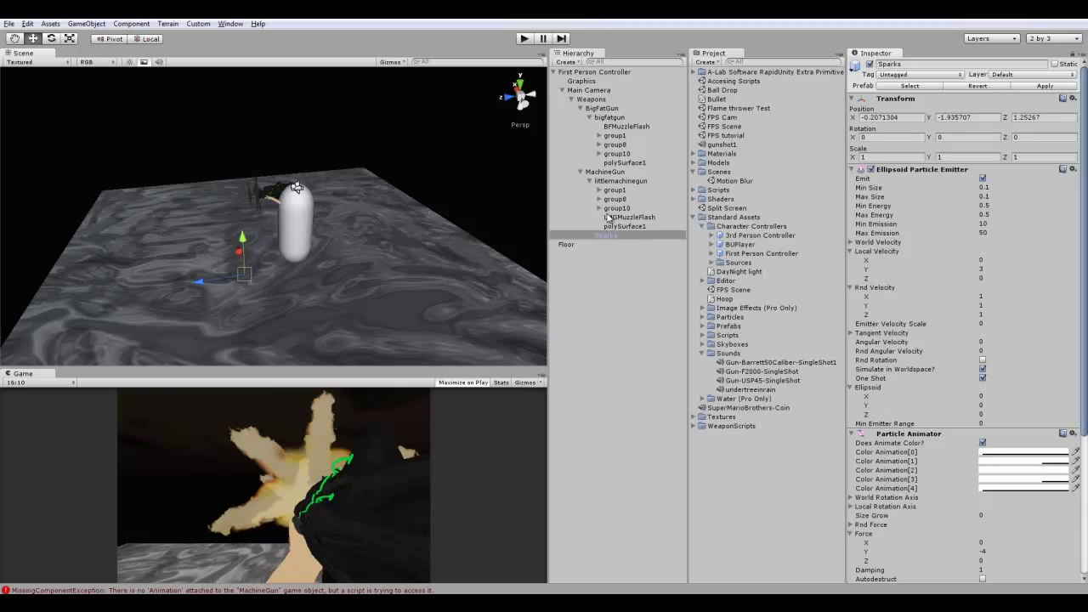
pyautogui.click(624, 235)
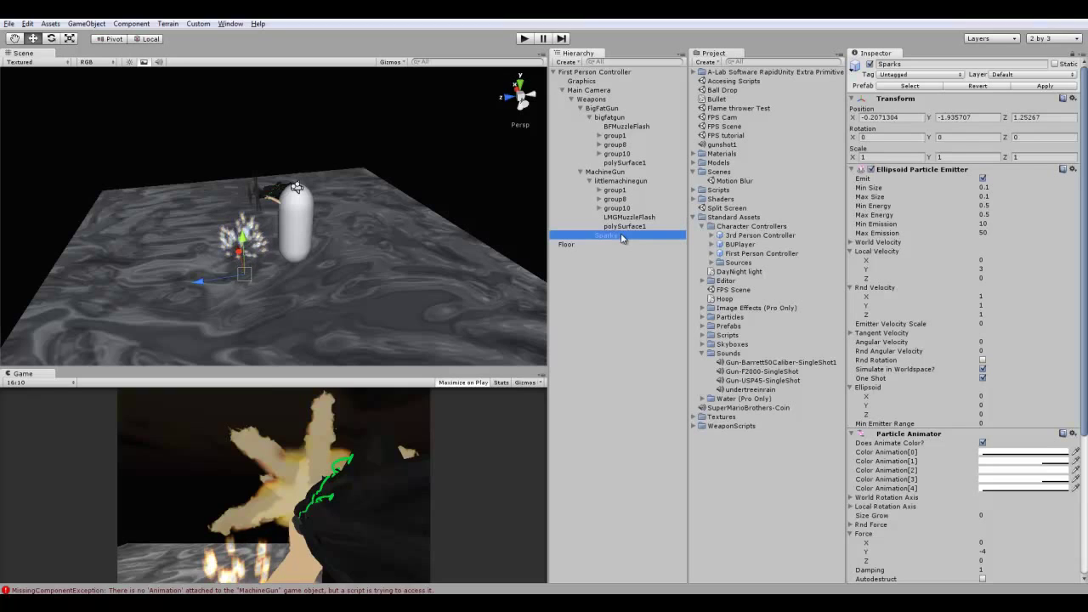
pyautogui.moveTo(623, 238); pyautogui.dragTo(626, 109)
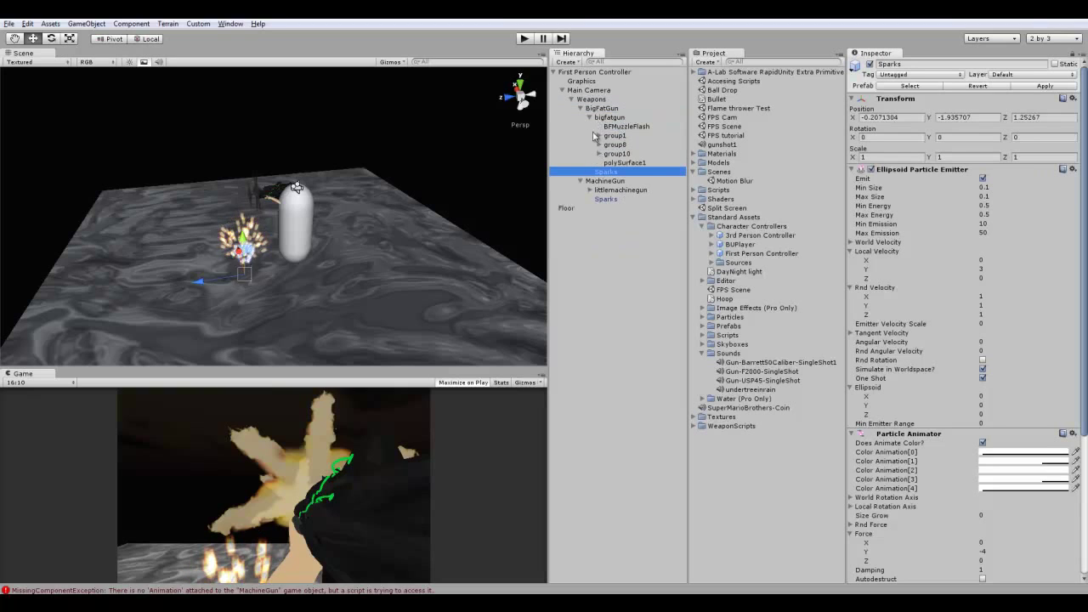
# Step: Select both Sparks objects and move them together farther in front of the player, to about X 0.18 and Z 2.72, then deselect them
pyautogui.click(384, 159)
pyautogui.keyDown('alt'); pyautogui.moveTo(384, 159); pyautogui.dragTo(369, 291); pyautogui.keyUp('alt')
pyautogui.click(474, 294)
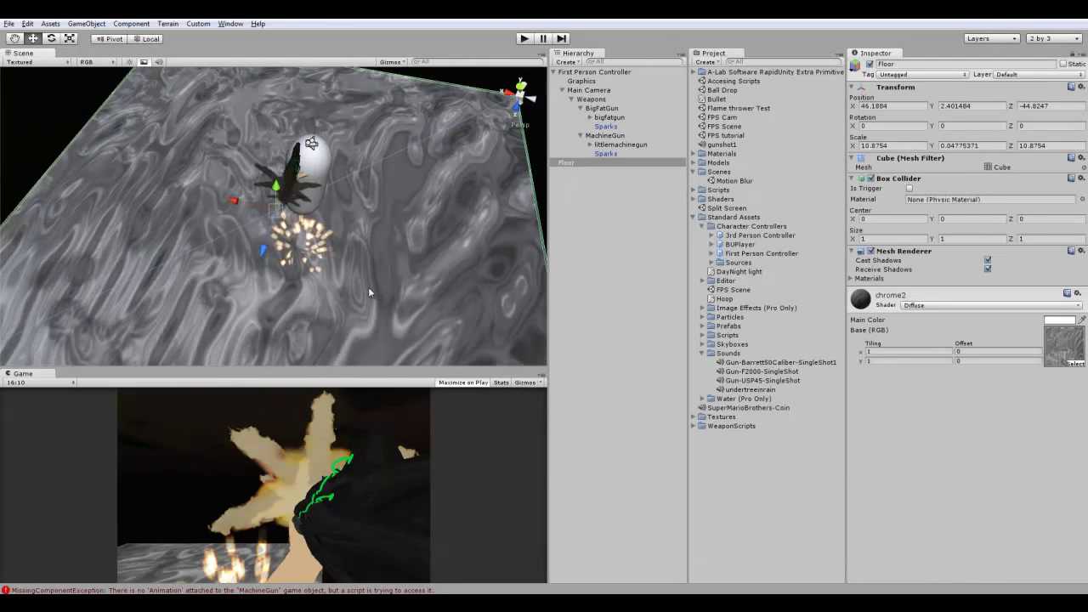
pyautogui.click(308, 232)
pyautogui.keyDown('alt'); pyautogui.moveTo(308, 232); pyautogui.dragTo(384, 206); pyautogui.keyUp('alt')
pyautogui.keyDown('ctrl'); pyautogui.click(631, 126); pyautogui.keyUp('ctrl')
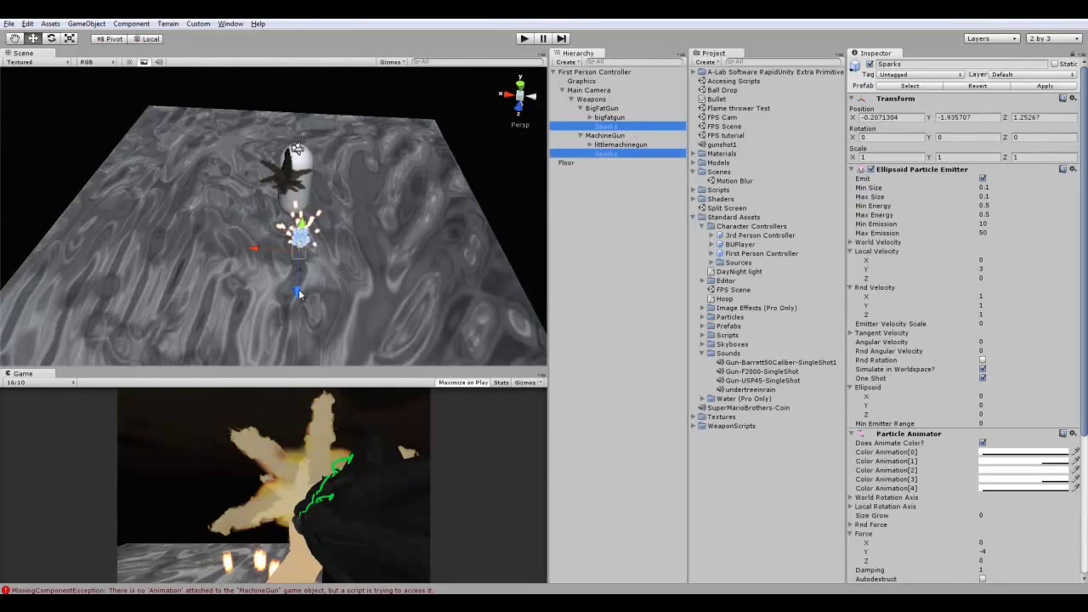
pyautogui.moveTo(299, 294); pyautogui.dragTo(298, 357)
pyautogui.keyDown('alt'); pyautogui.moveTo(298, 357); pyautogui.dragTo(347, 128); pyautogui.keyUp('alt')
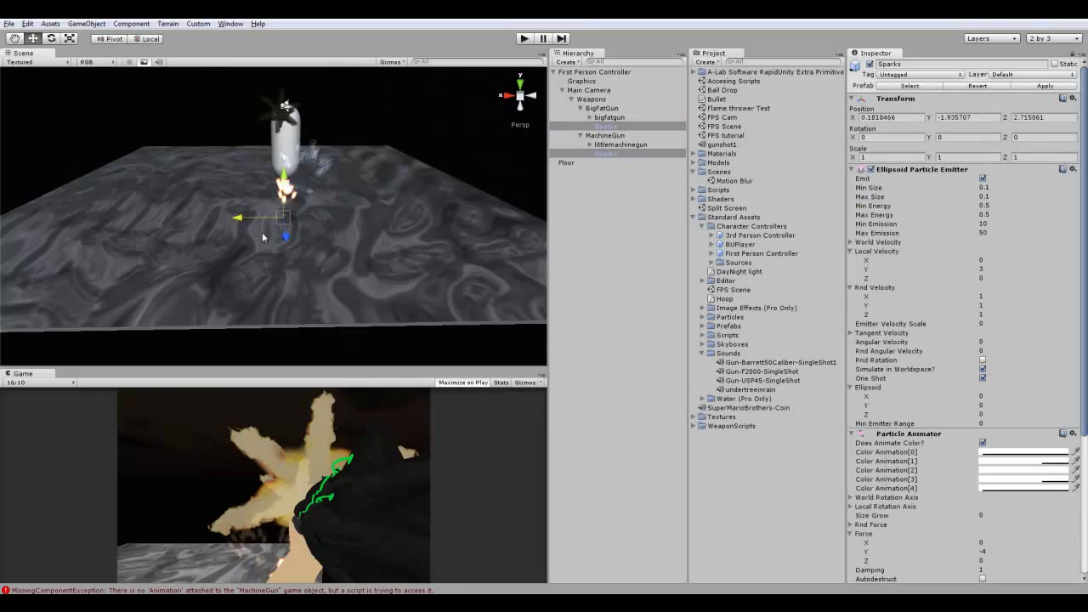
pyautogui.click(346, 128)
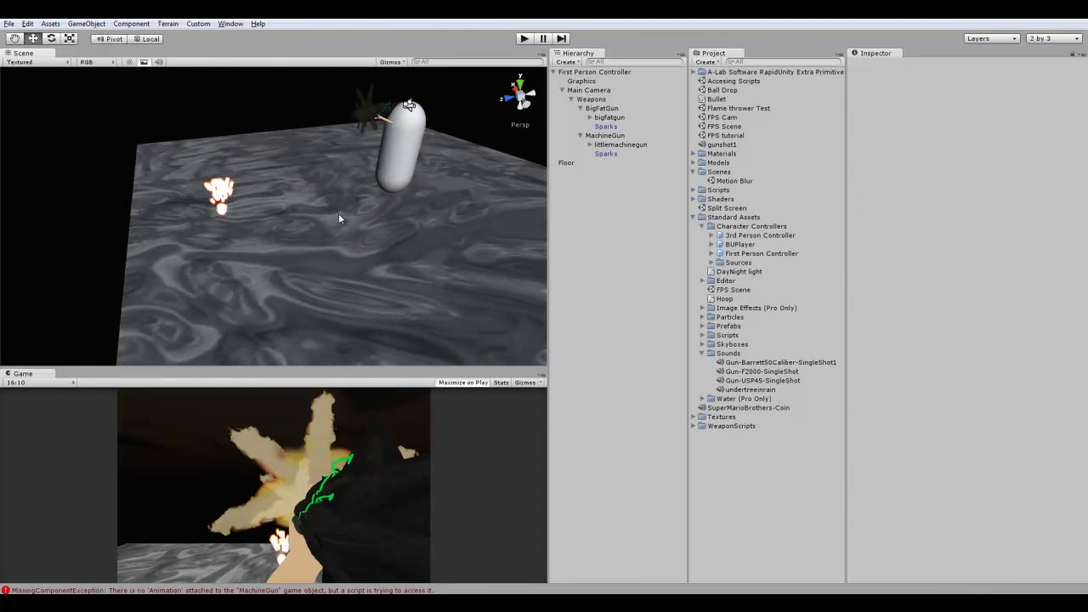